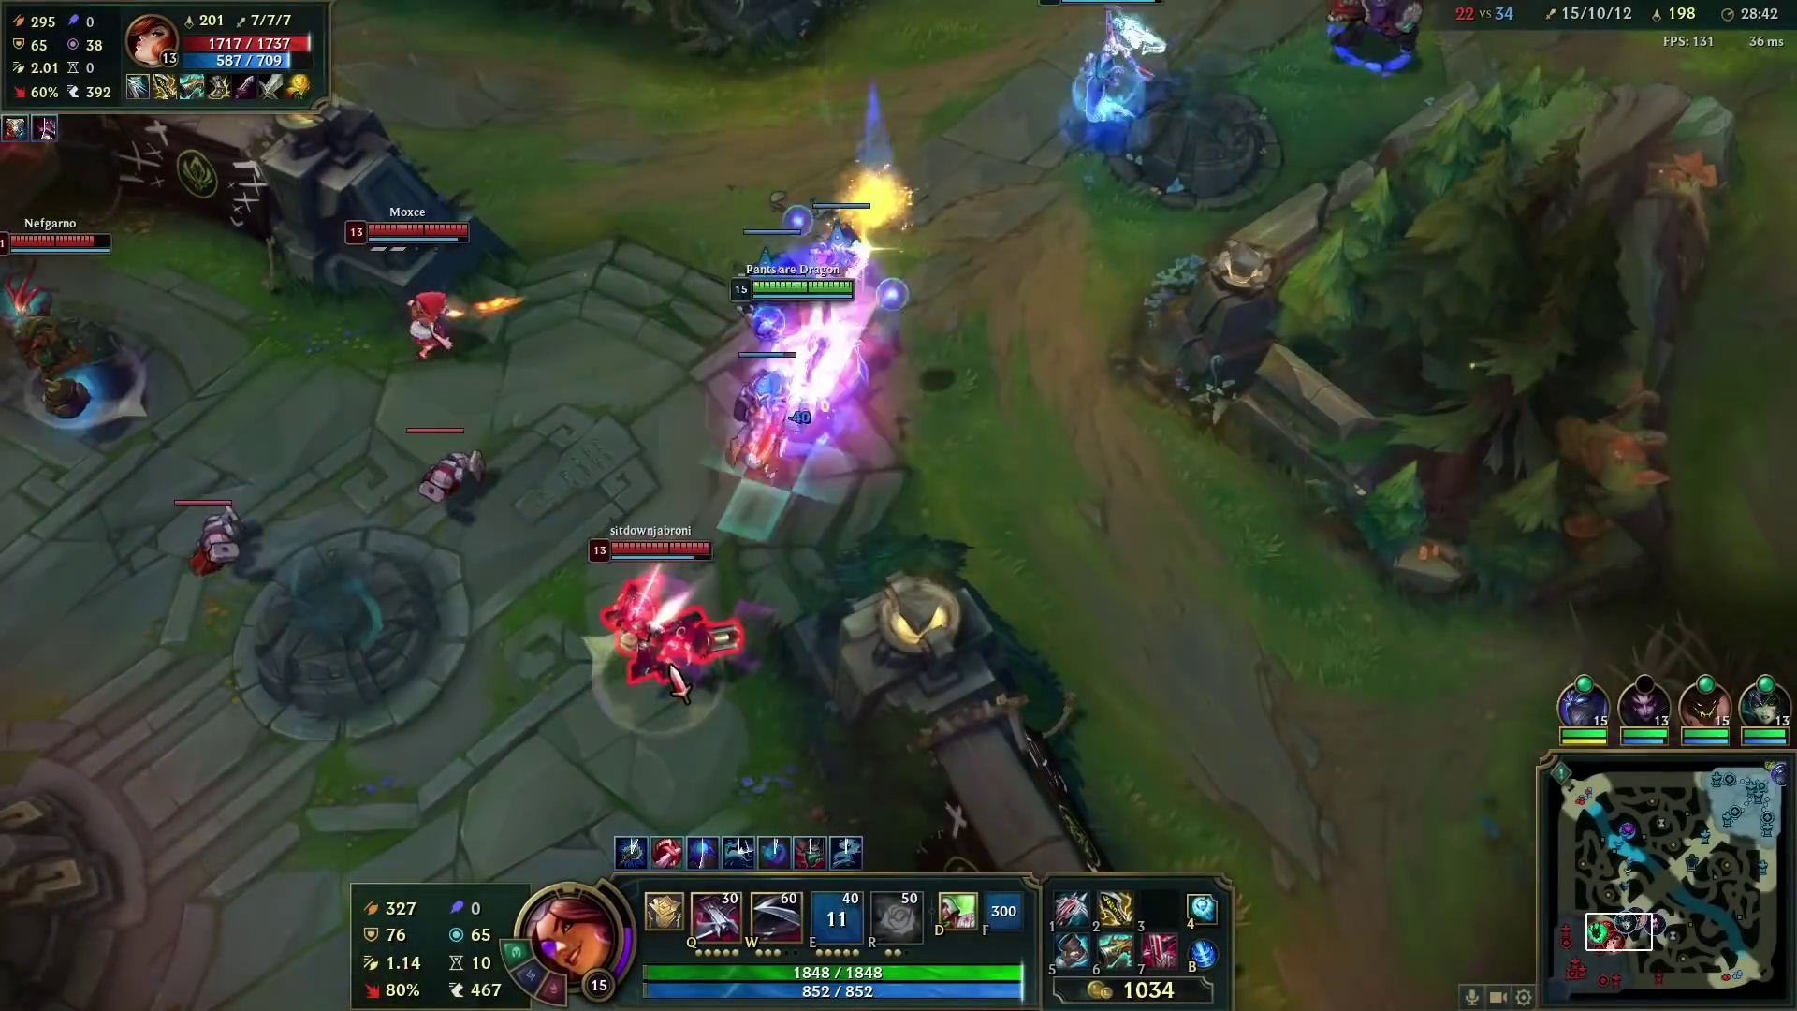
# - Dive the enemy team with Samira's W, E and R, chaining kills starting with Annie
pyautogui.rightClick(413, 802)
pyautogui.press('w')
pyautogui.rightClick(474, 502)
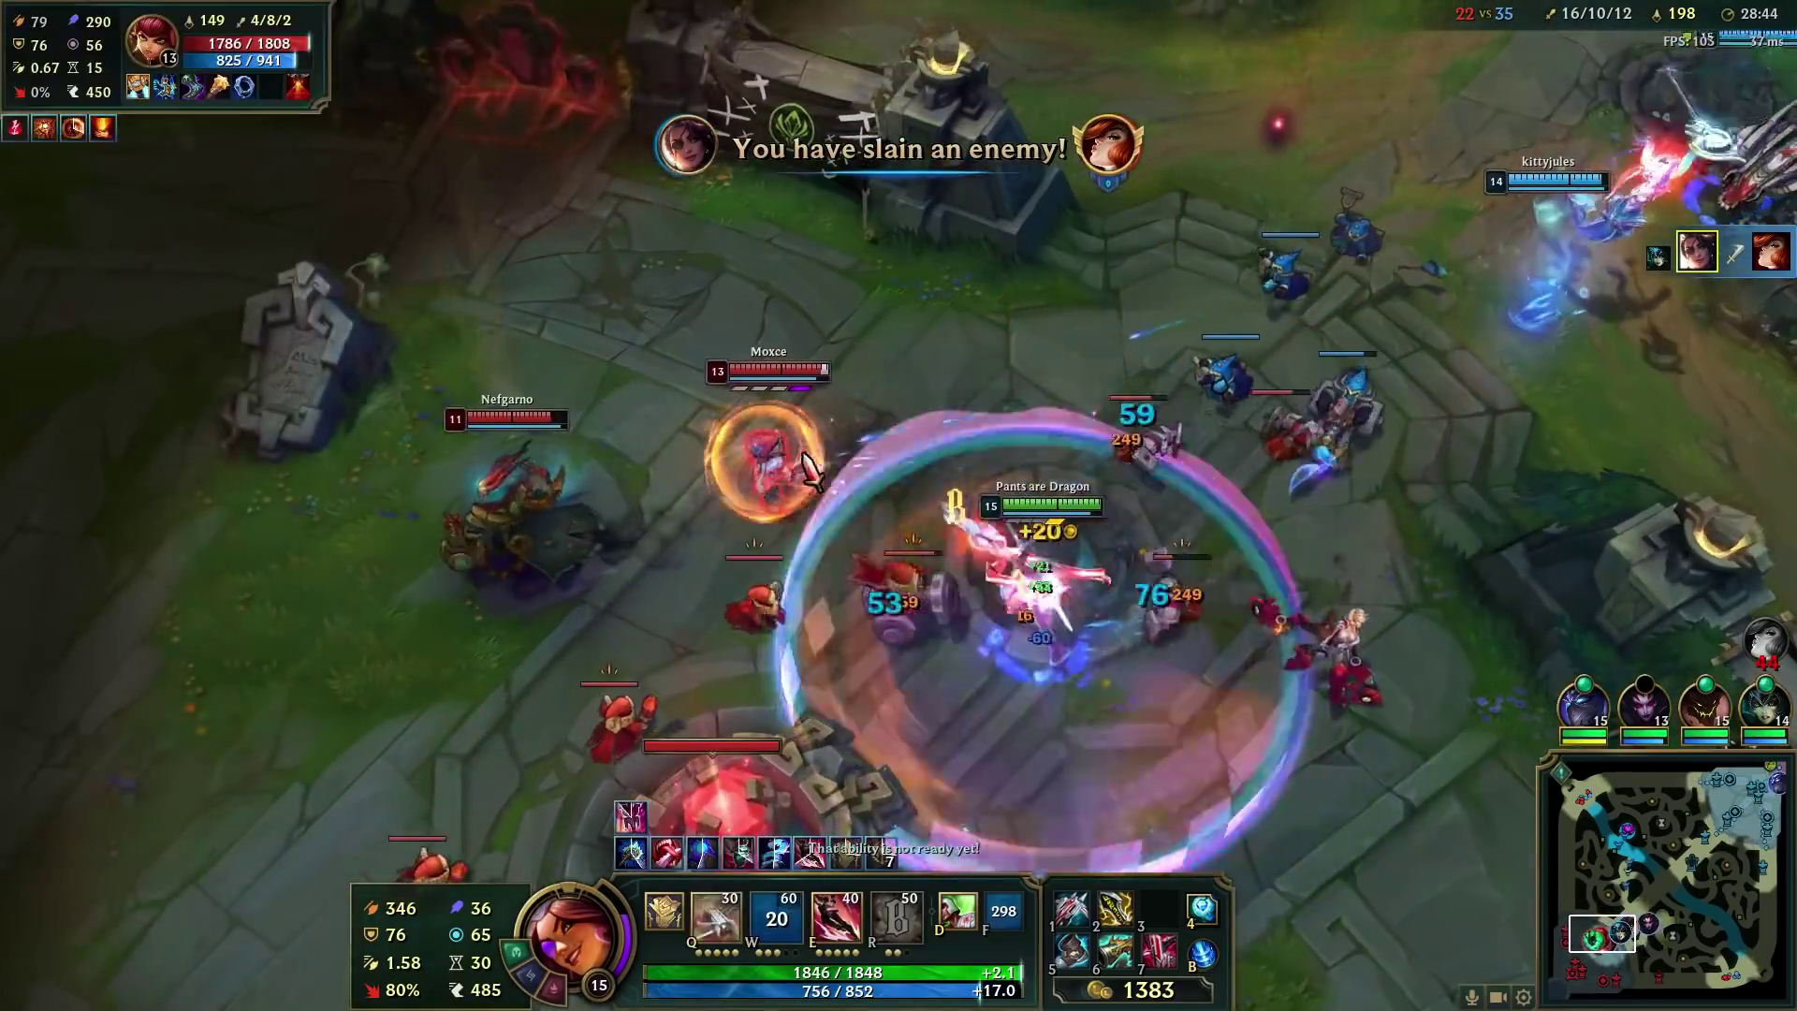
pyautogui.press('e')
pyautogui.rightClick(462, 714)
pyautogui.press('r')
pyautogui.rightClick(524, 272)
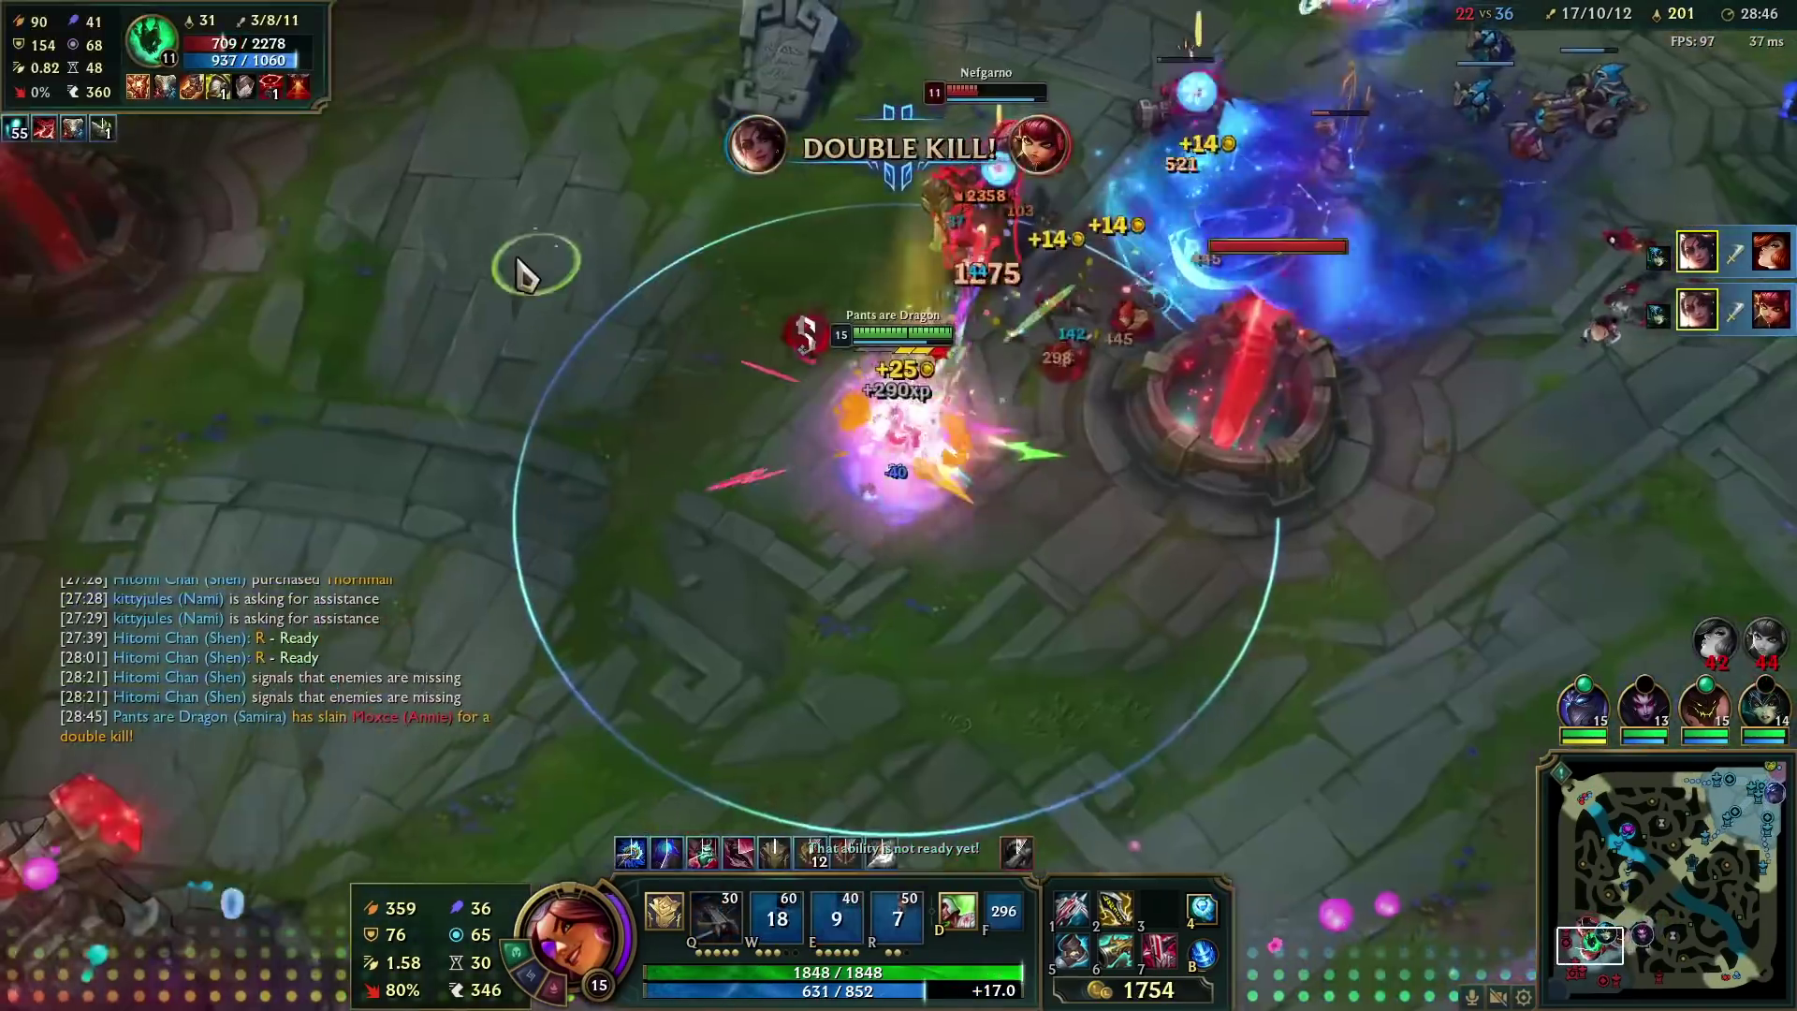
pyautogui.rightClick(590, 389)
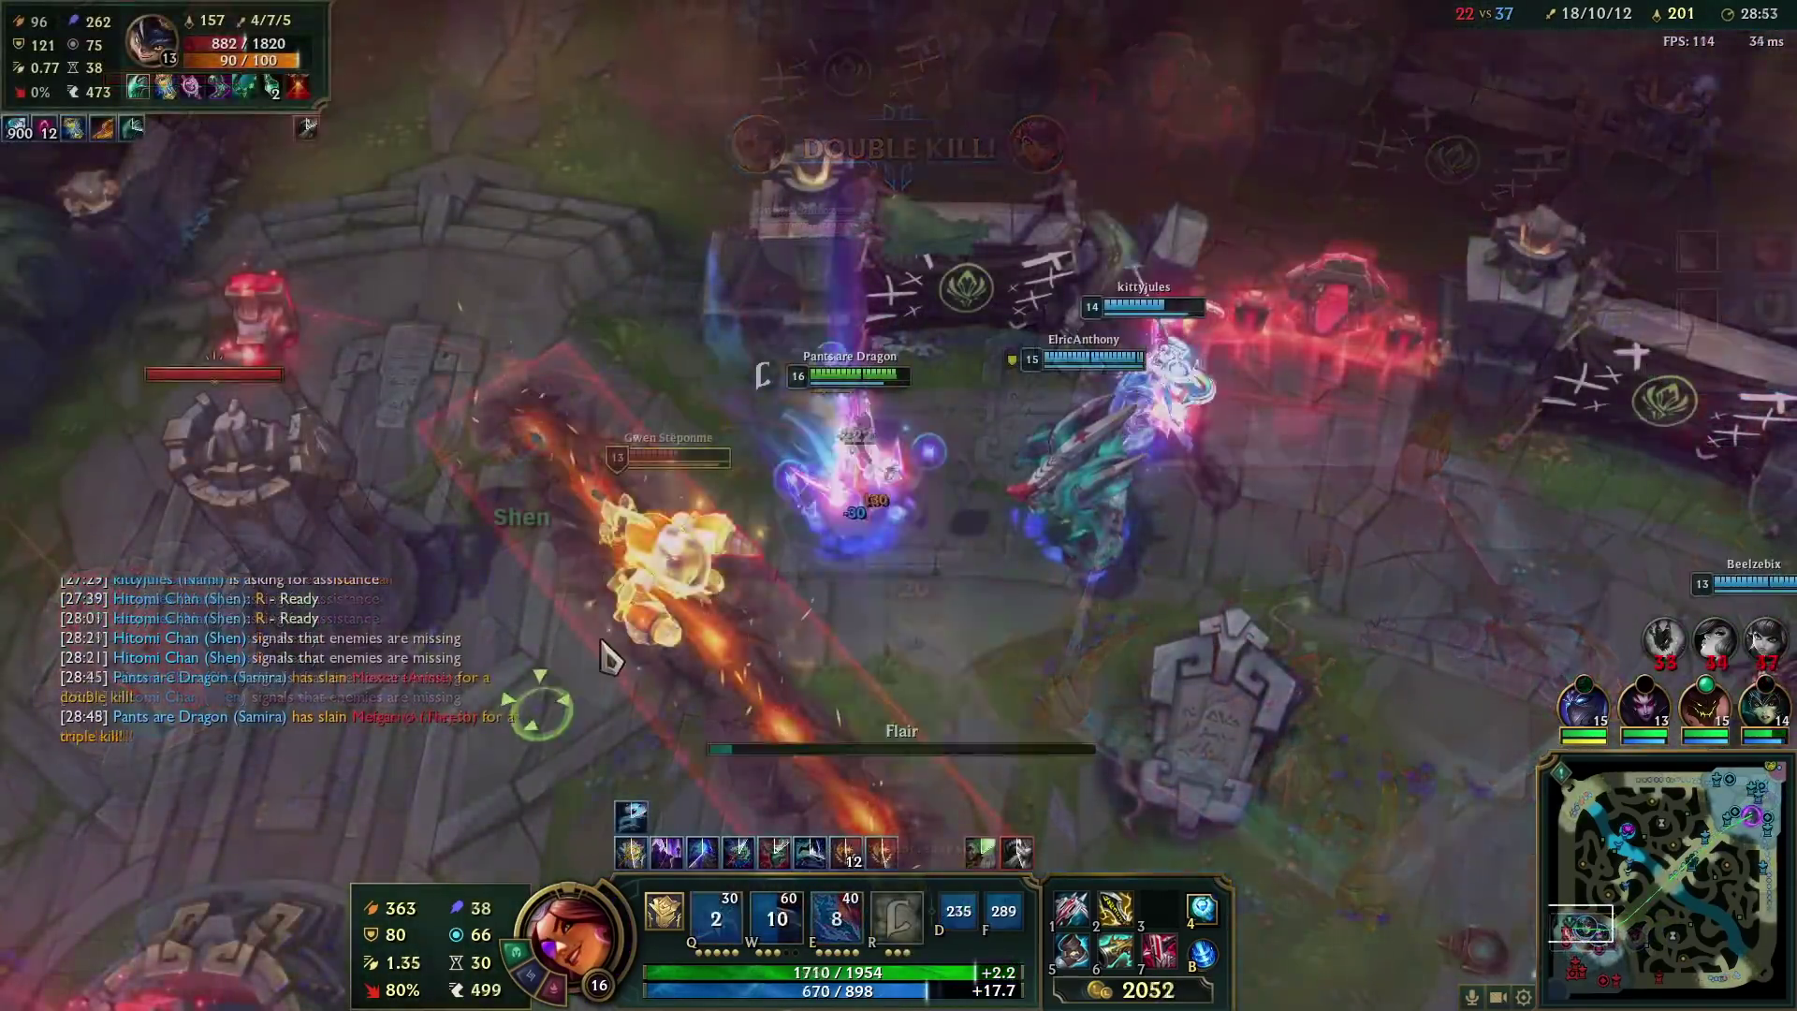
pyautogui.rightClick(625, 665)
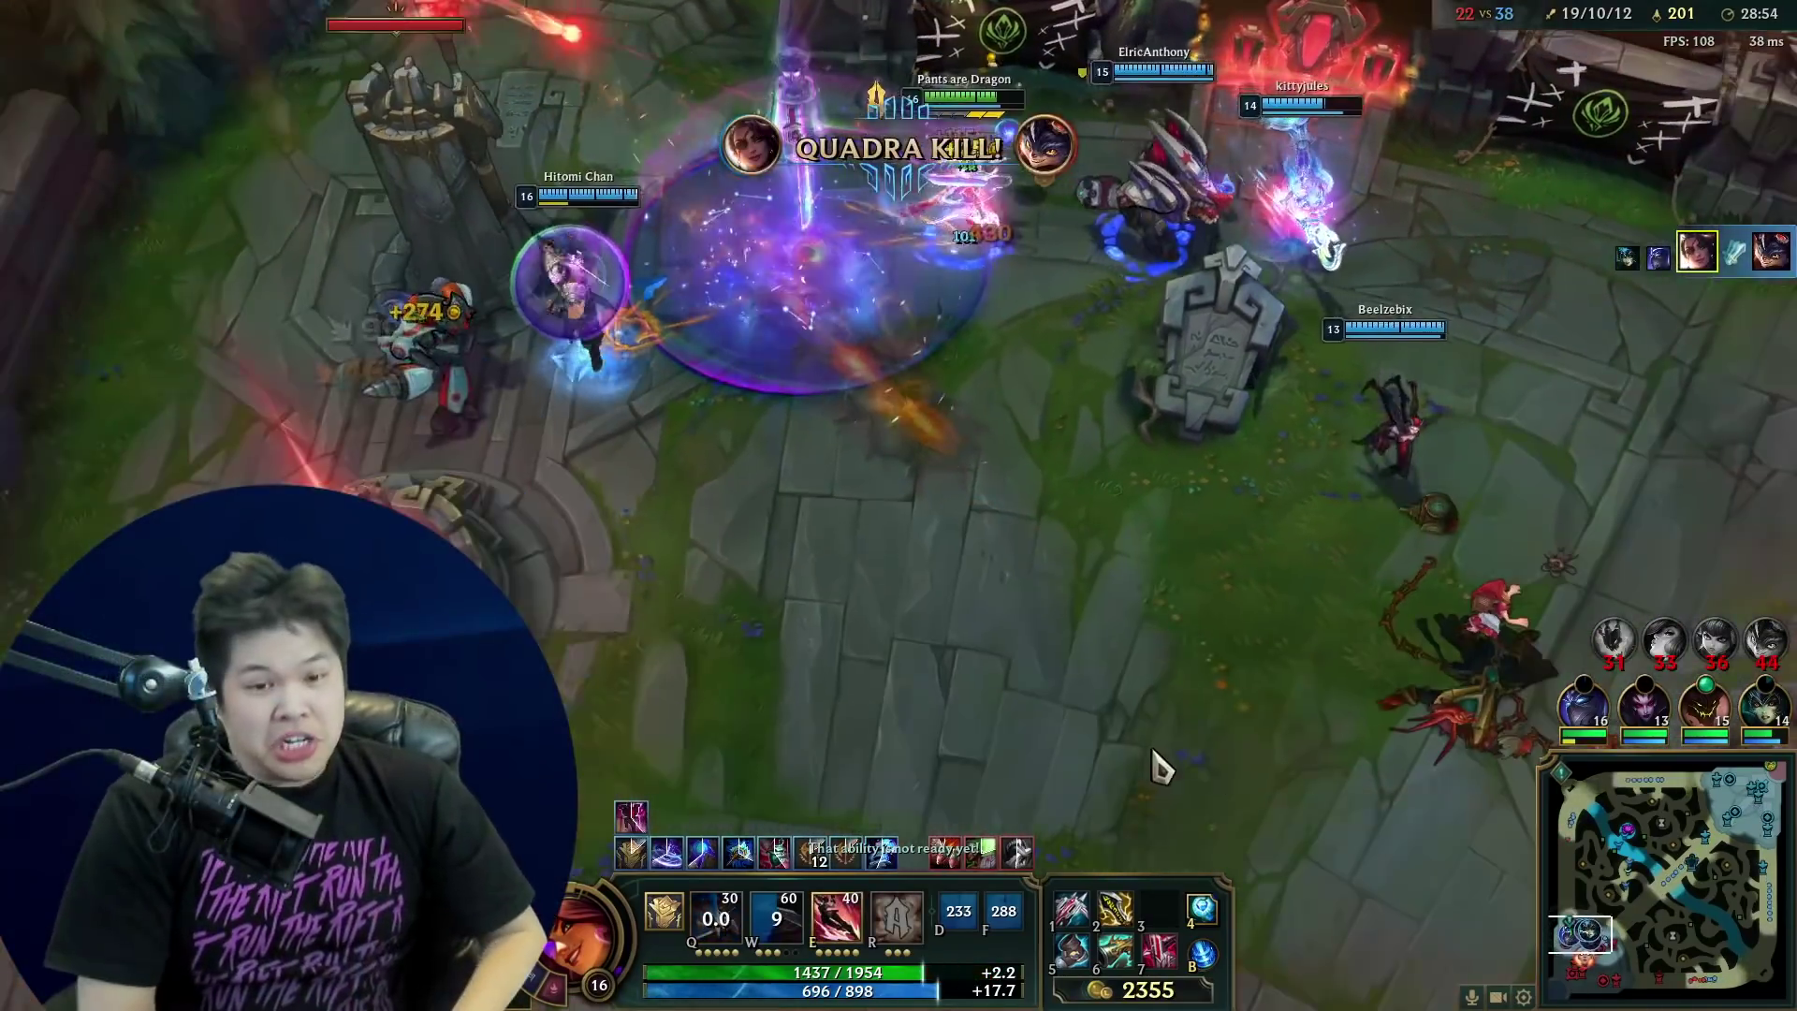
# - Push Samira into the enemy base and attack the nexus
pyautogui.rightClick(1098, 654)
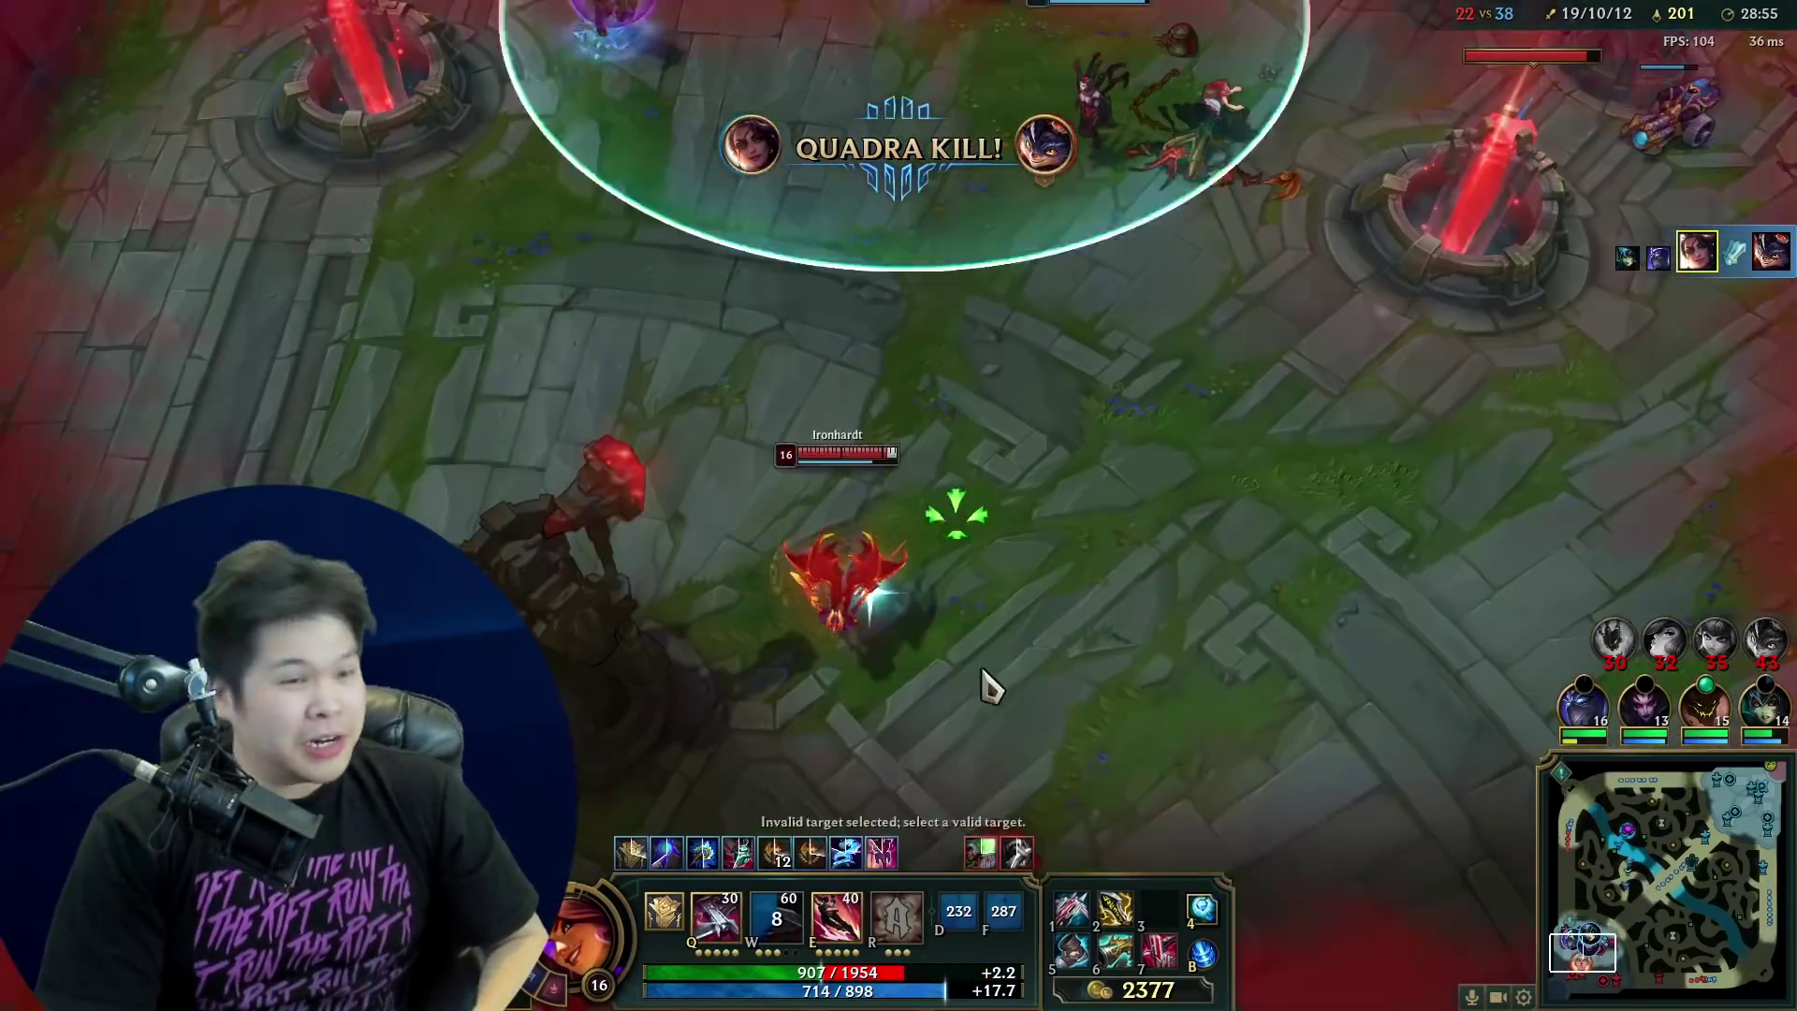
pyautogui.rightClick(1115, 591)
pyautogui.rightClick(1151, 530)
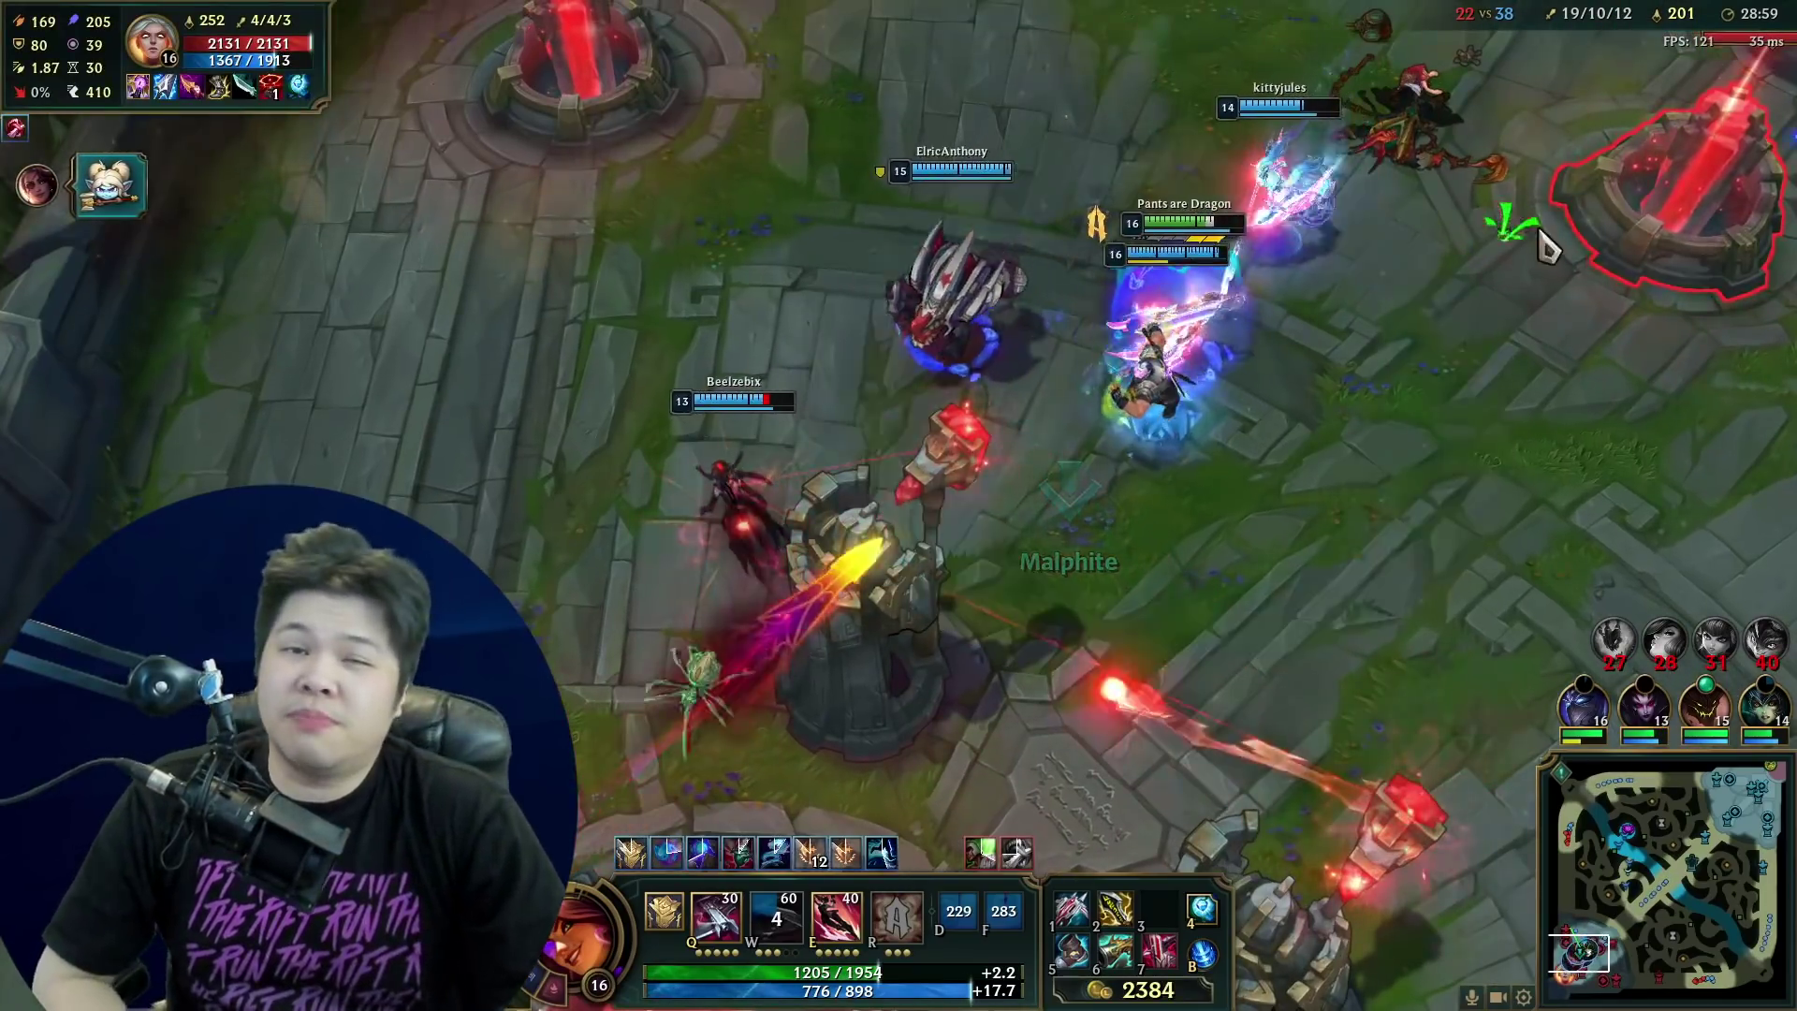
pyautogui.rightClick(1666, 242)
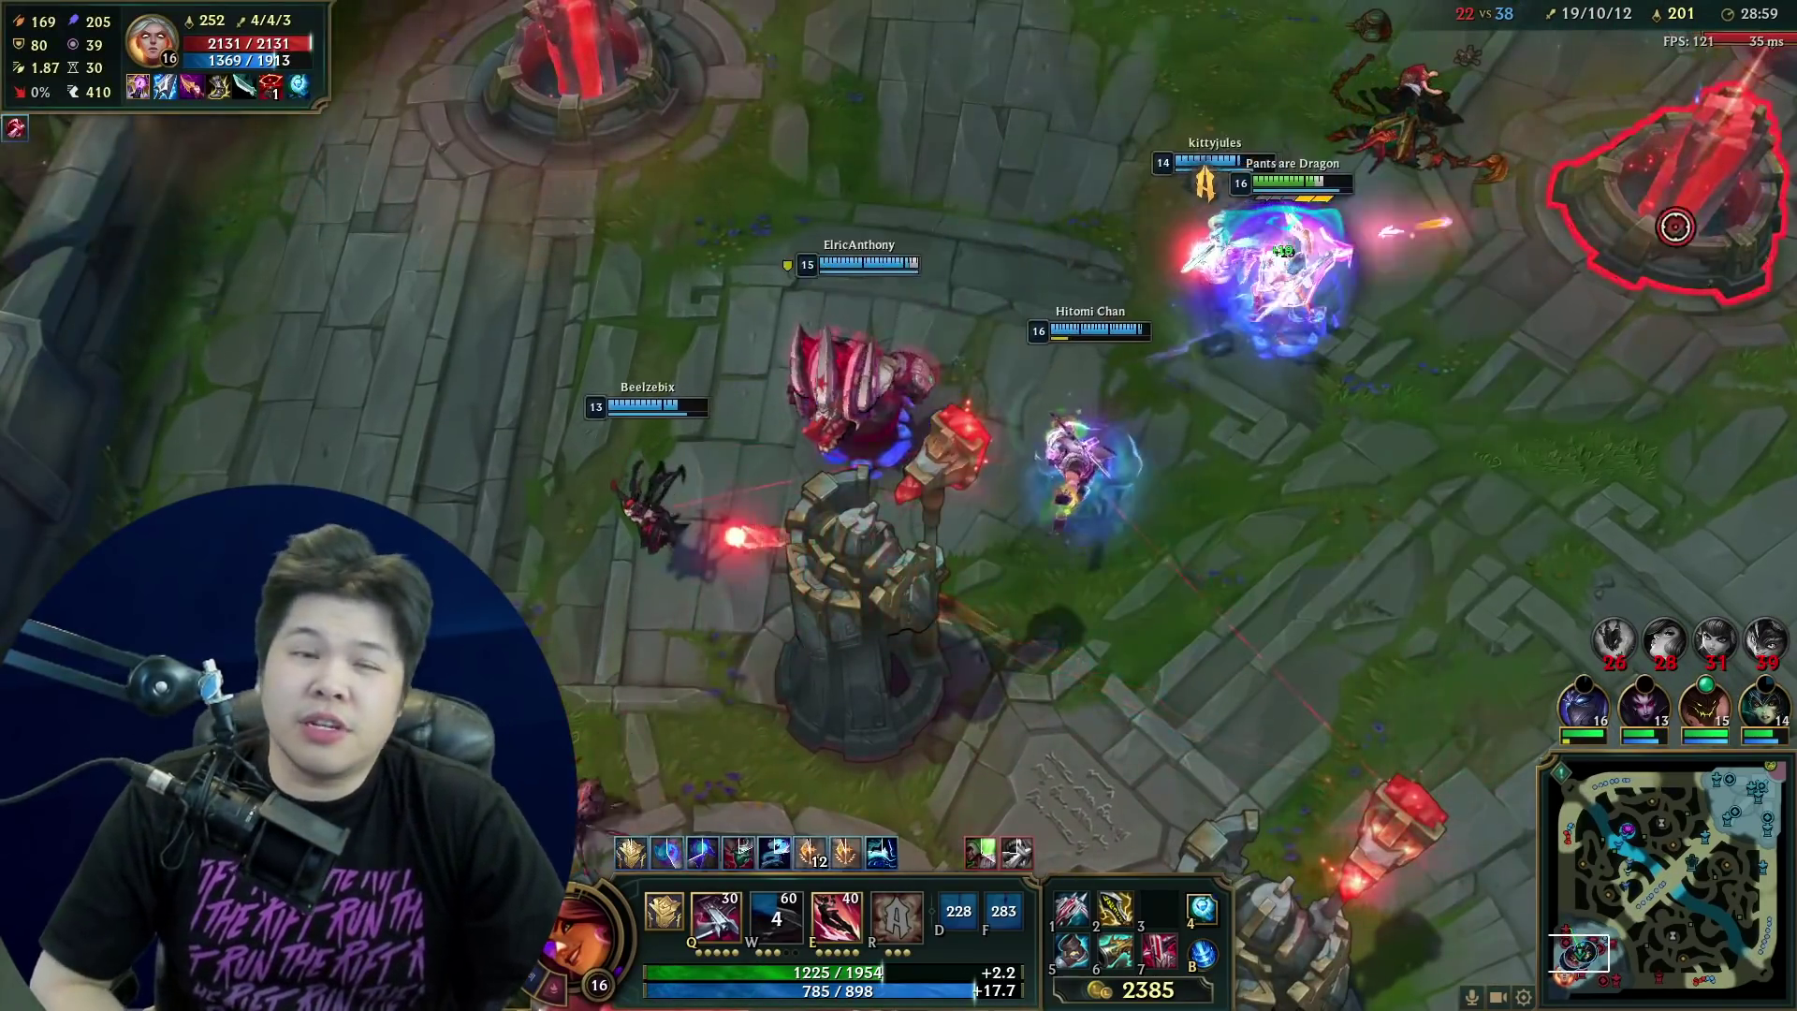
# - Walk Samira back across the lane and check both teams on the scoreboard
pyautogui.rightClick(635, 421)
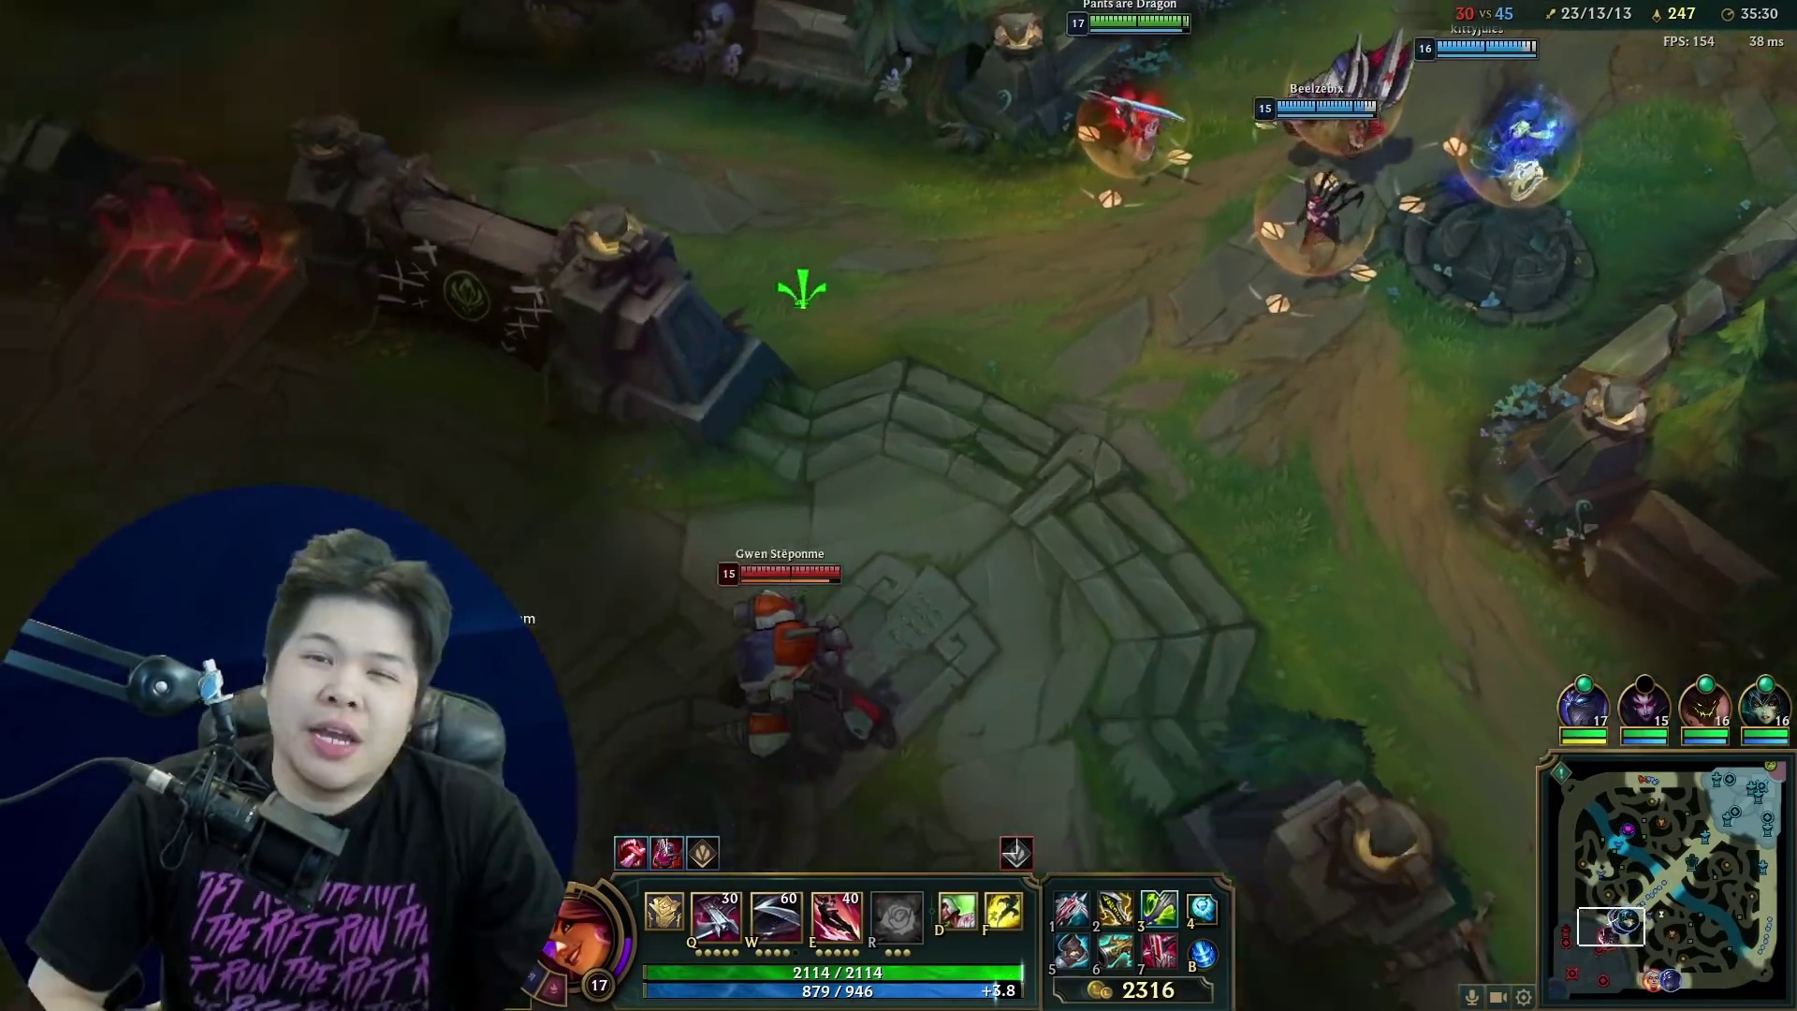
pyautogui.rightClick(590, 440)
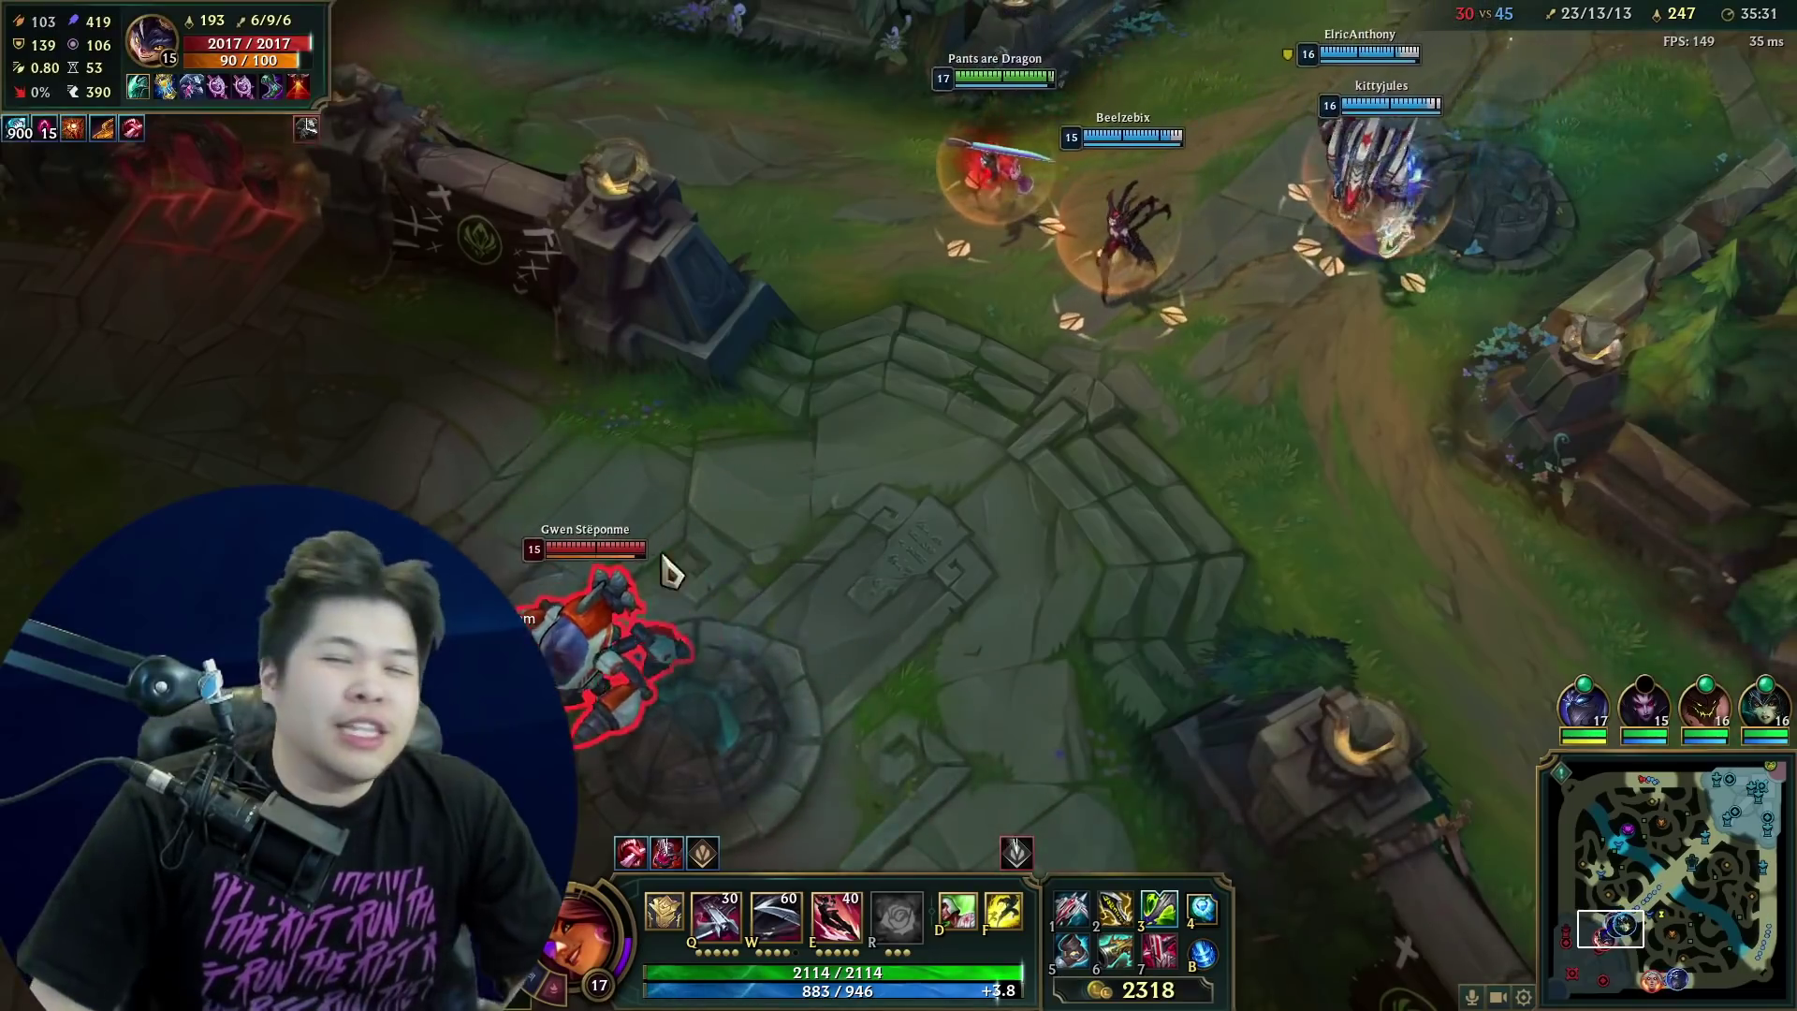
pyautogui.press('Tab')
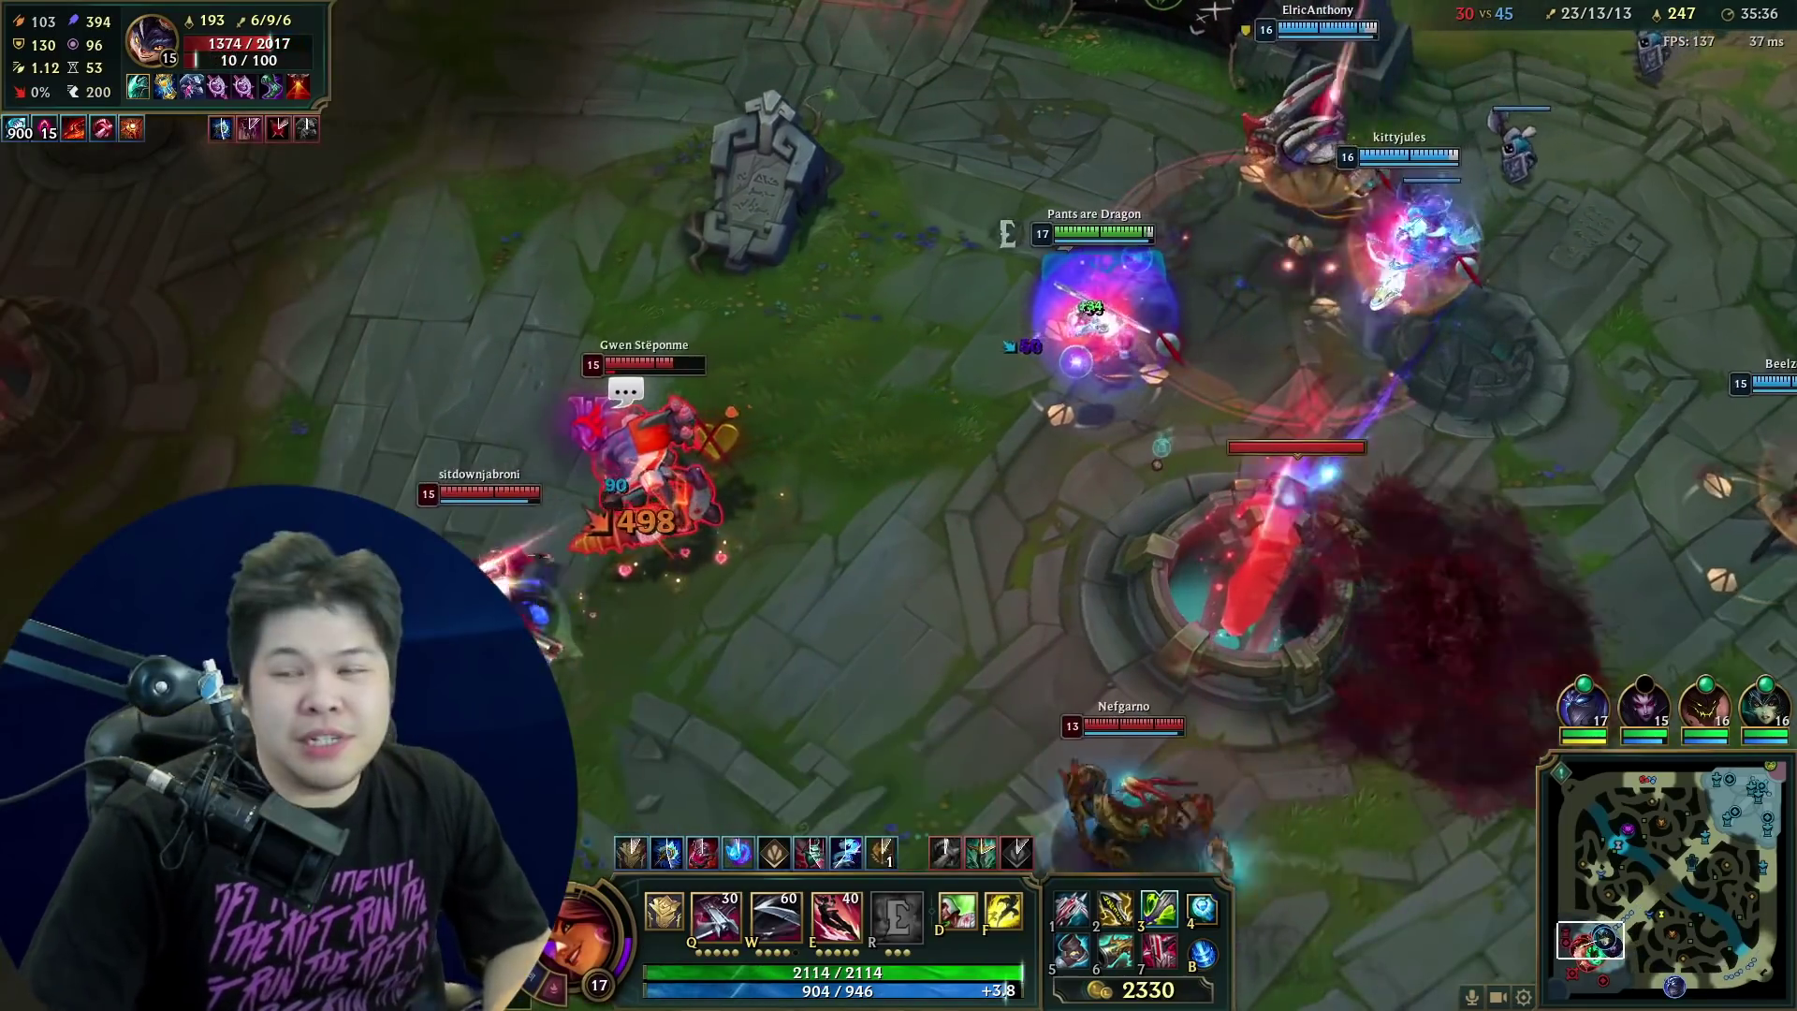
# - Chain Q, E, W and R through the next teamfight to take down the enemy group
pyautogui.rightClick(549, 312)
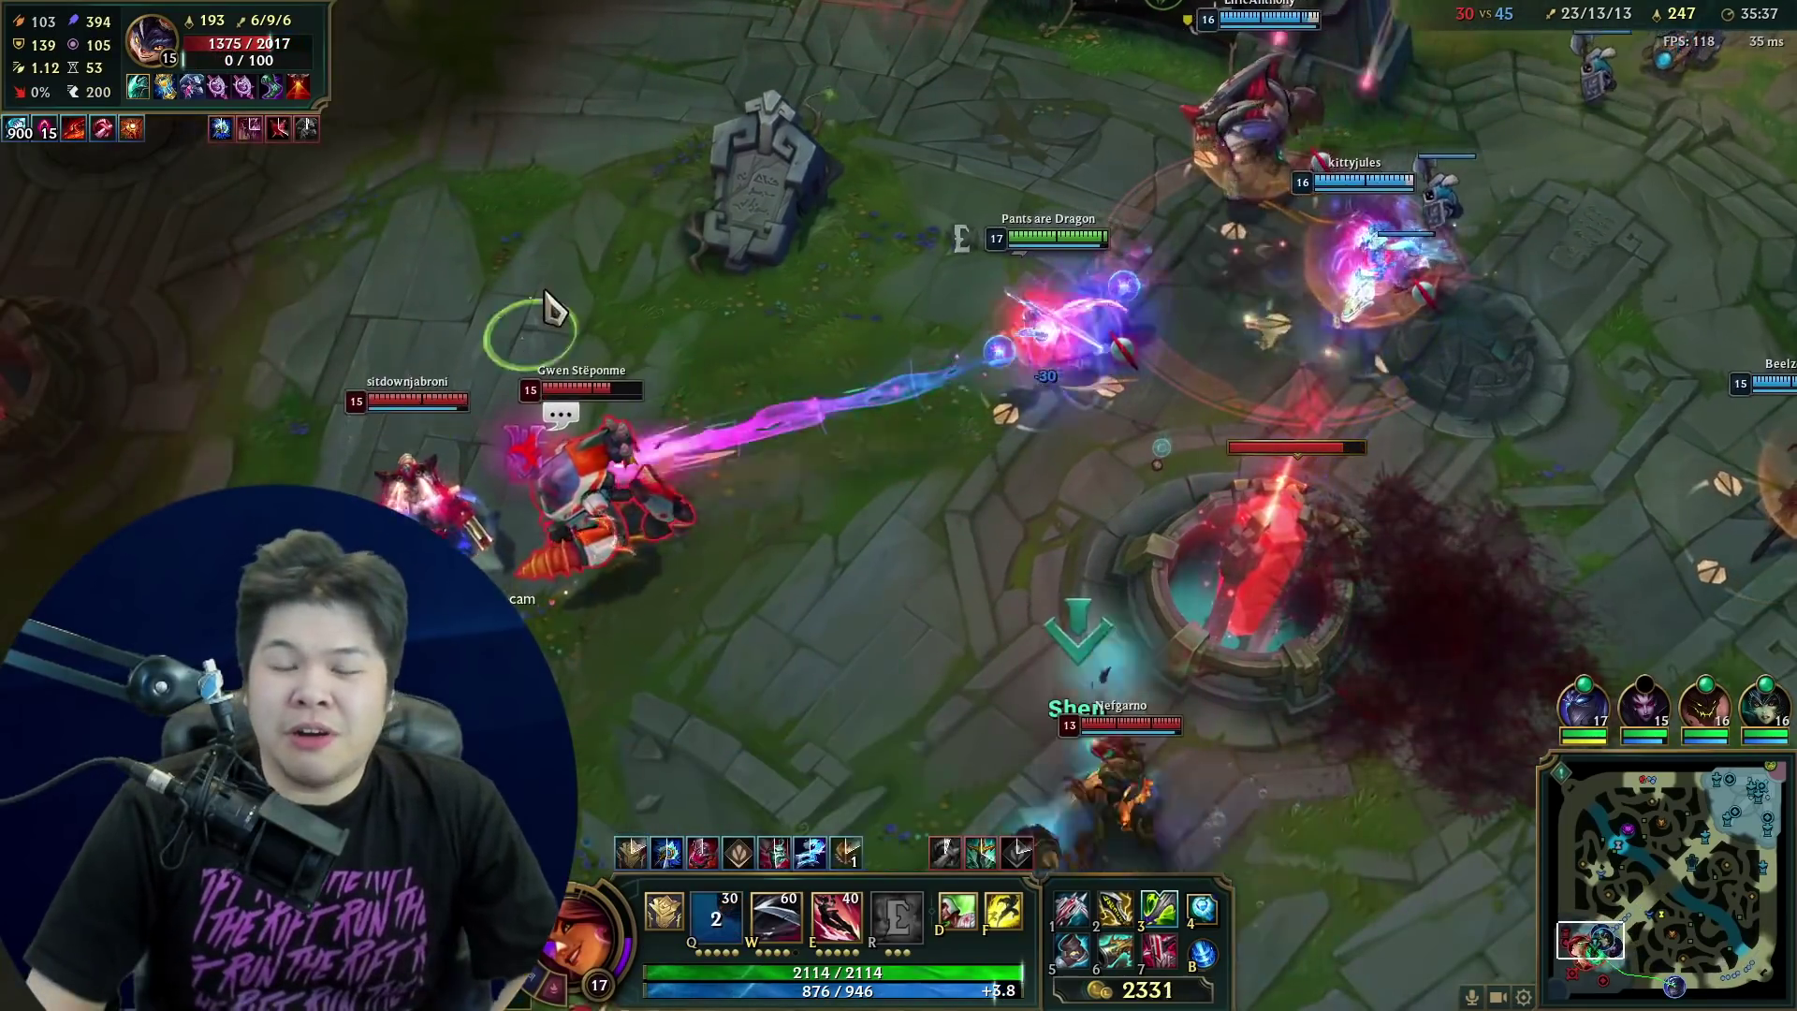
pyautogui.press('q')
pyautogui.press('e')
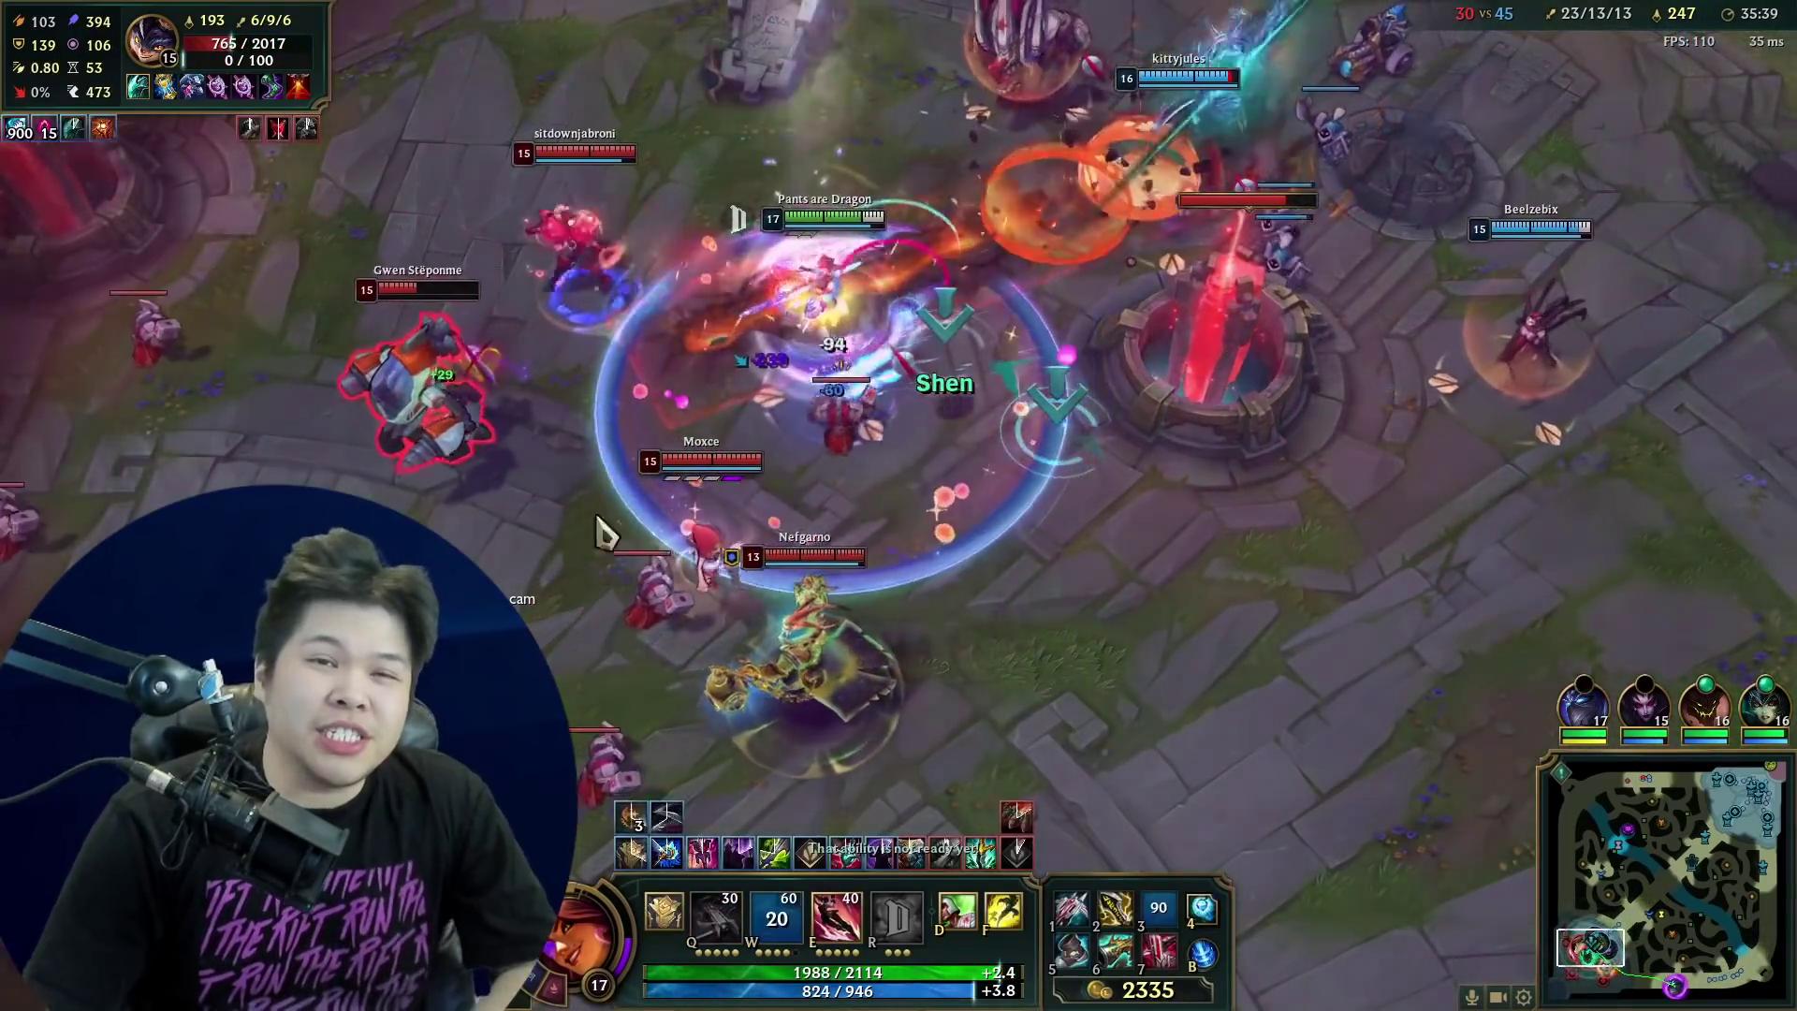
pyautogui.press('w')
pyautogui.press('q')
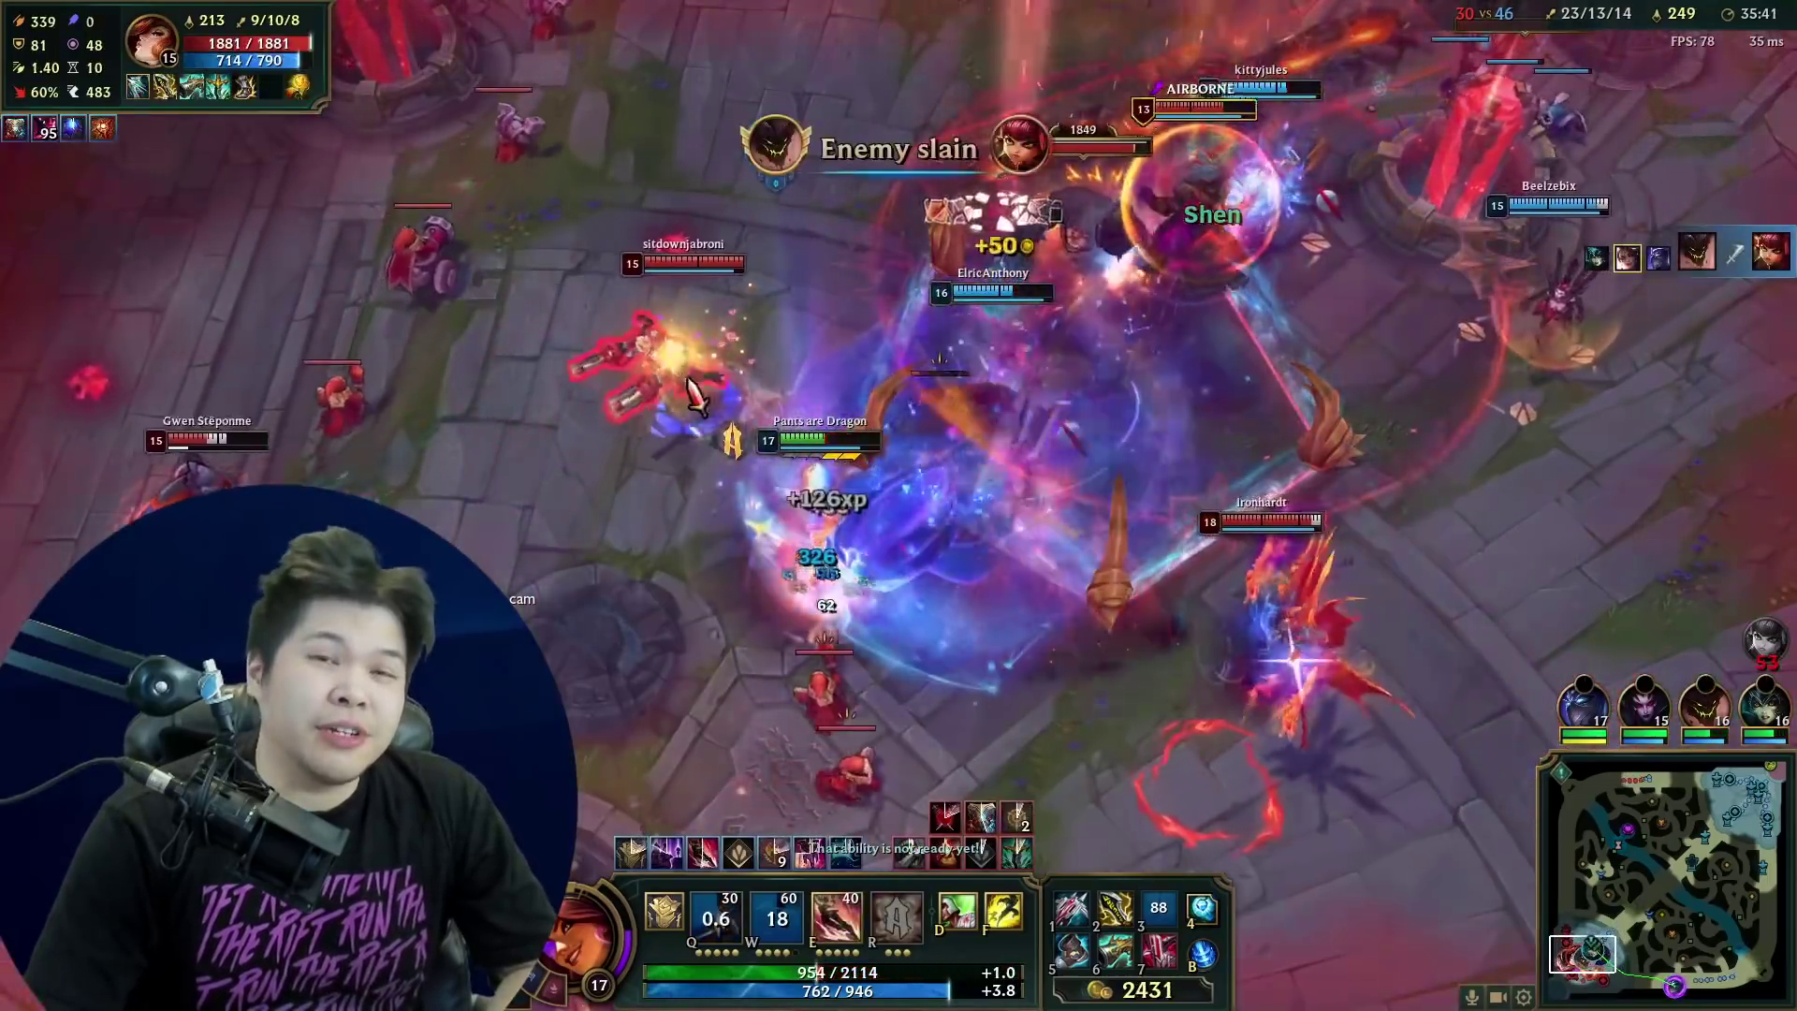
pyautogui.press('r')
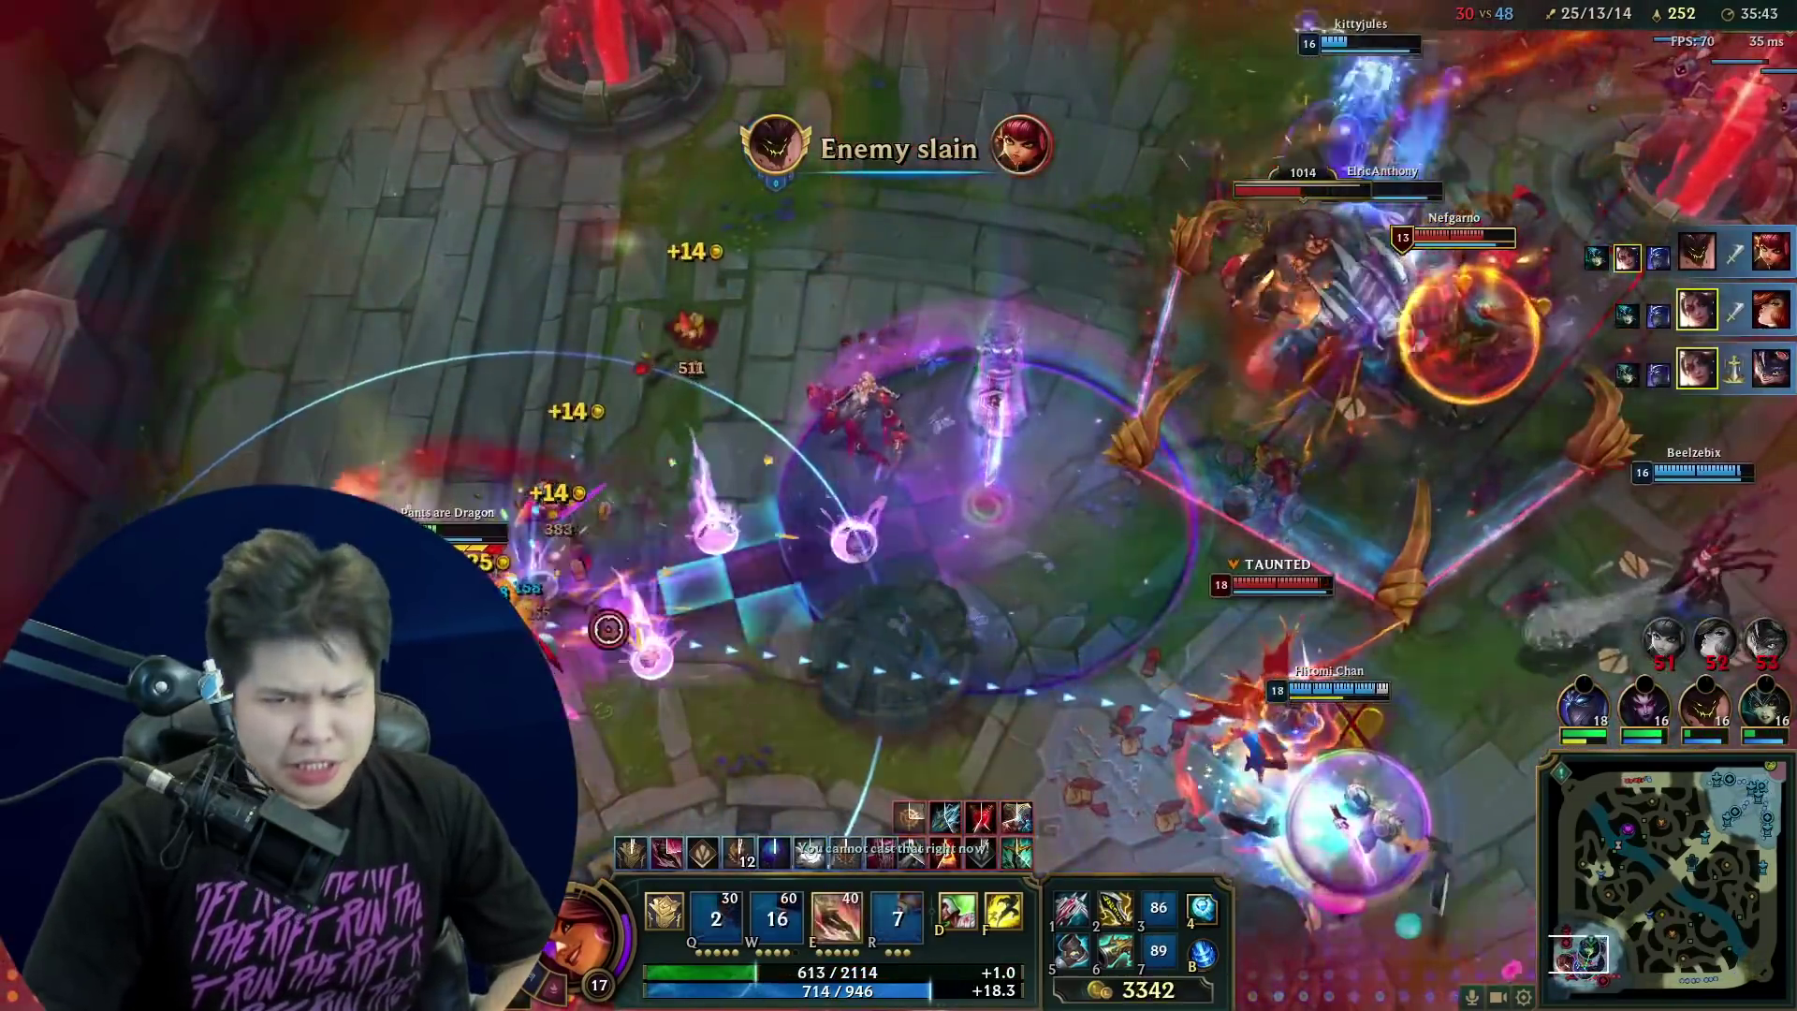
pyautogui.press('e')
pyautogui.press('q')
pyautogui.rightClick(1225, 554)
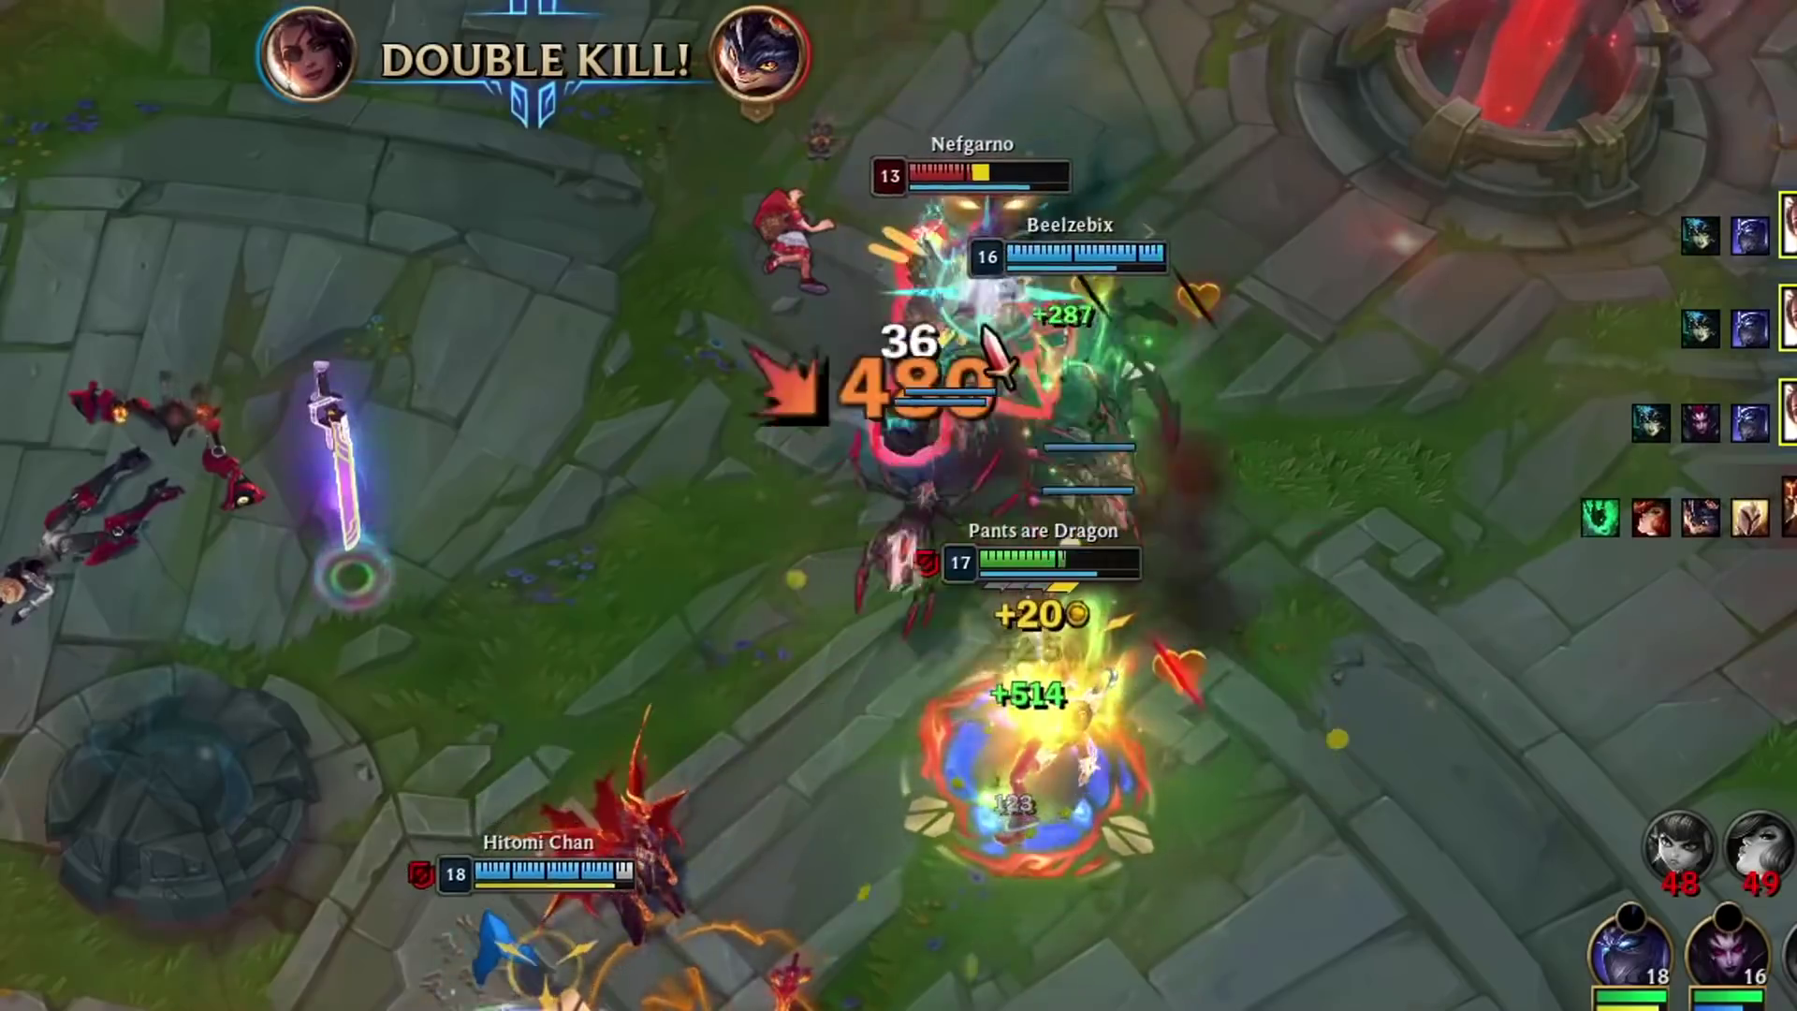
pyautogui.rightClick(1170, 380)
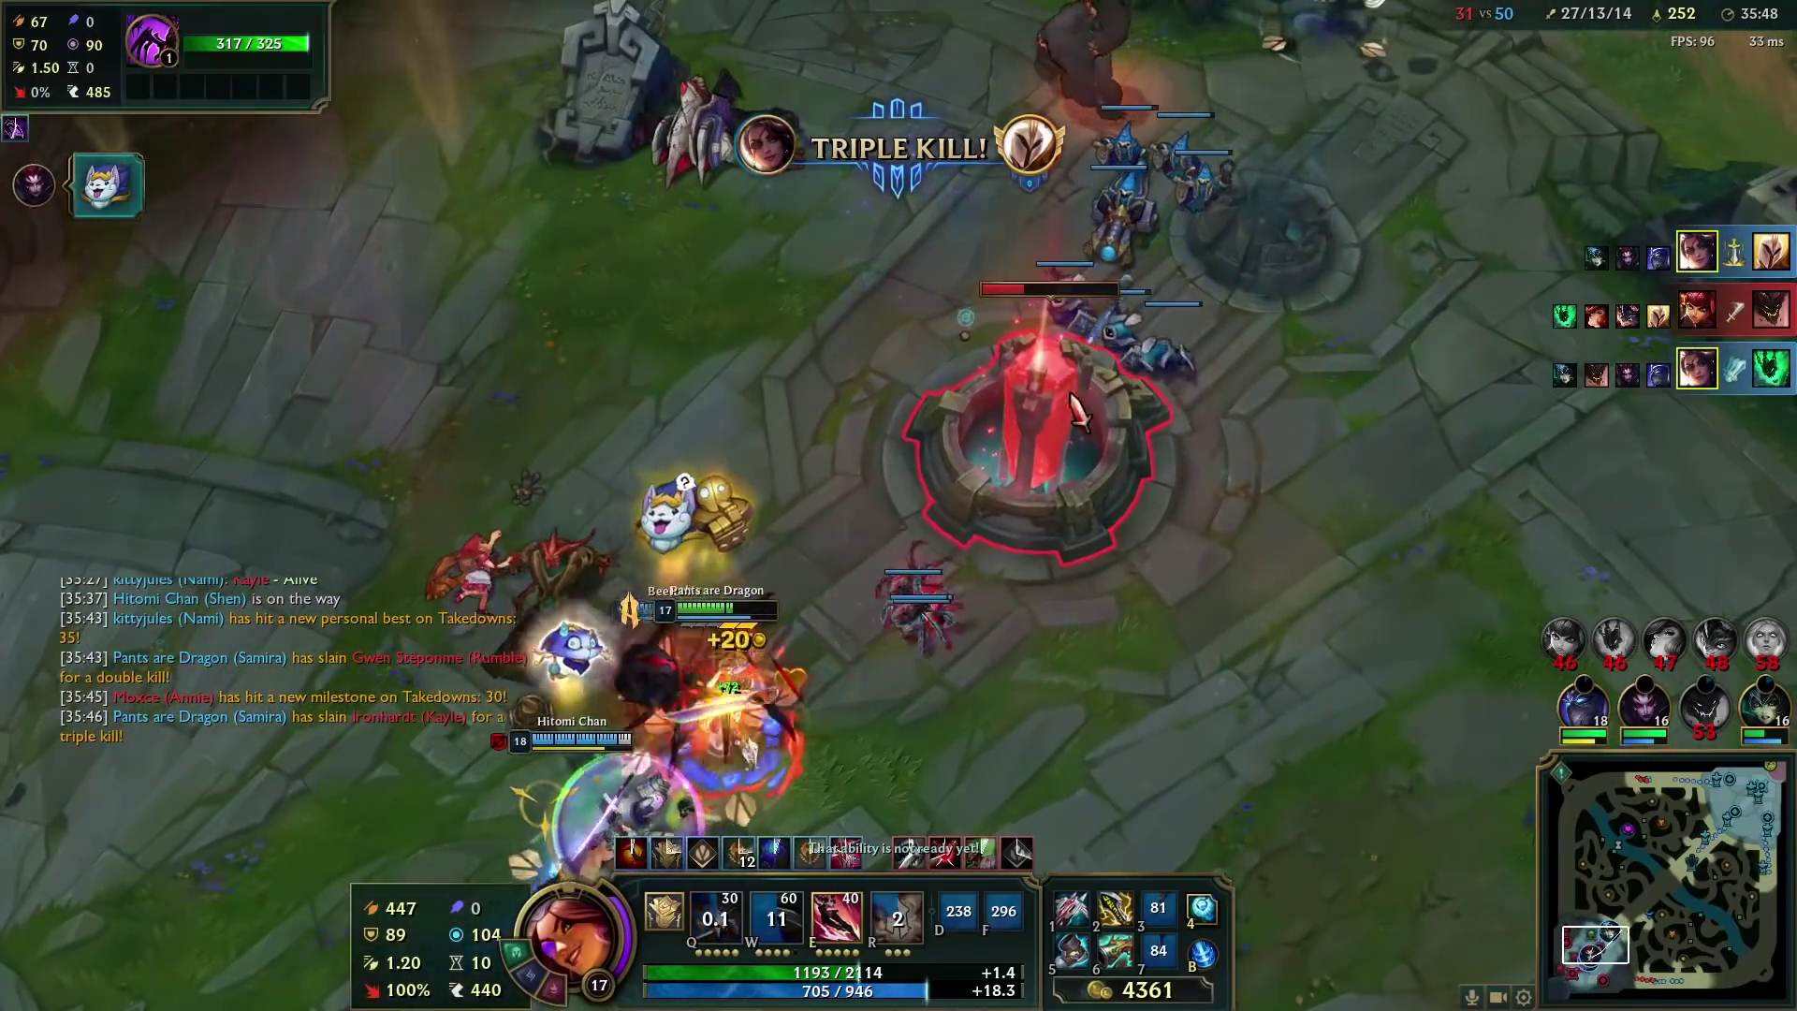
pyautogui.rightClick(929, 578)
pyautogui.press('r')
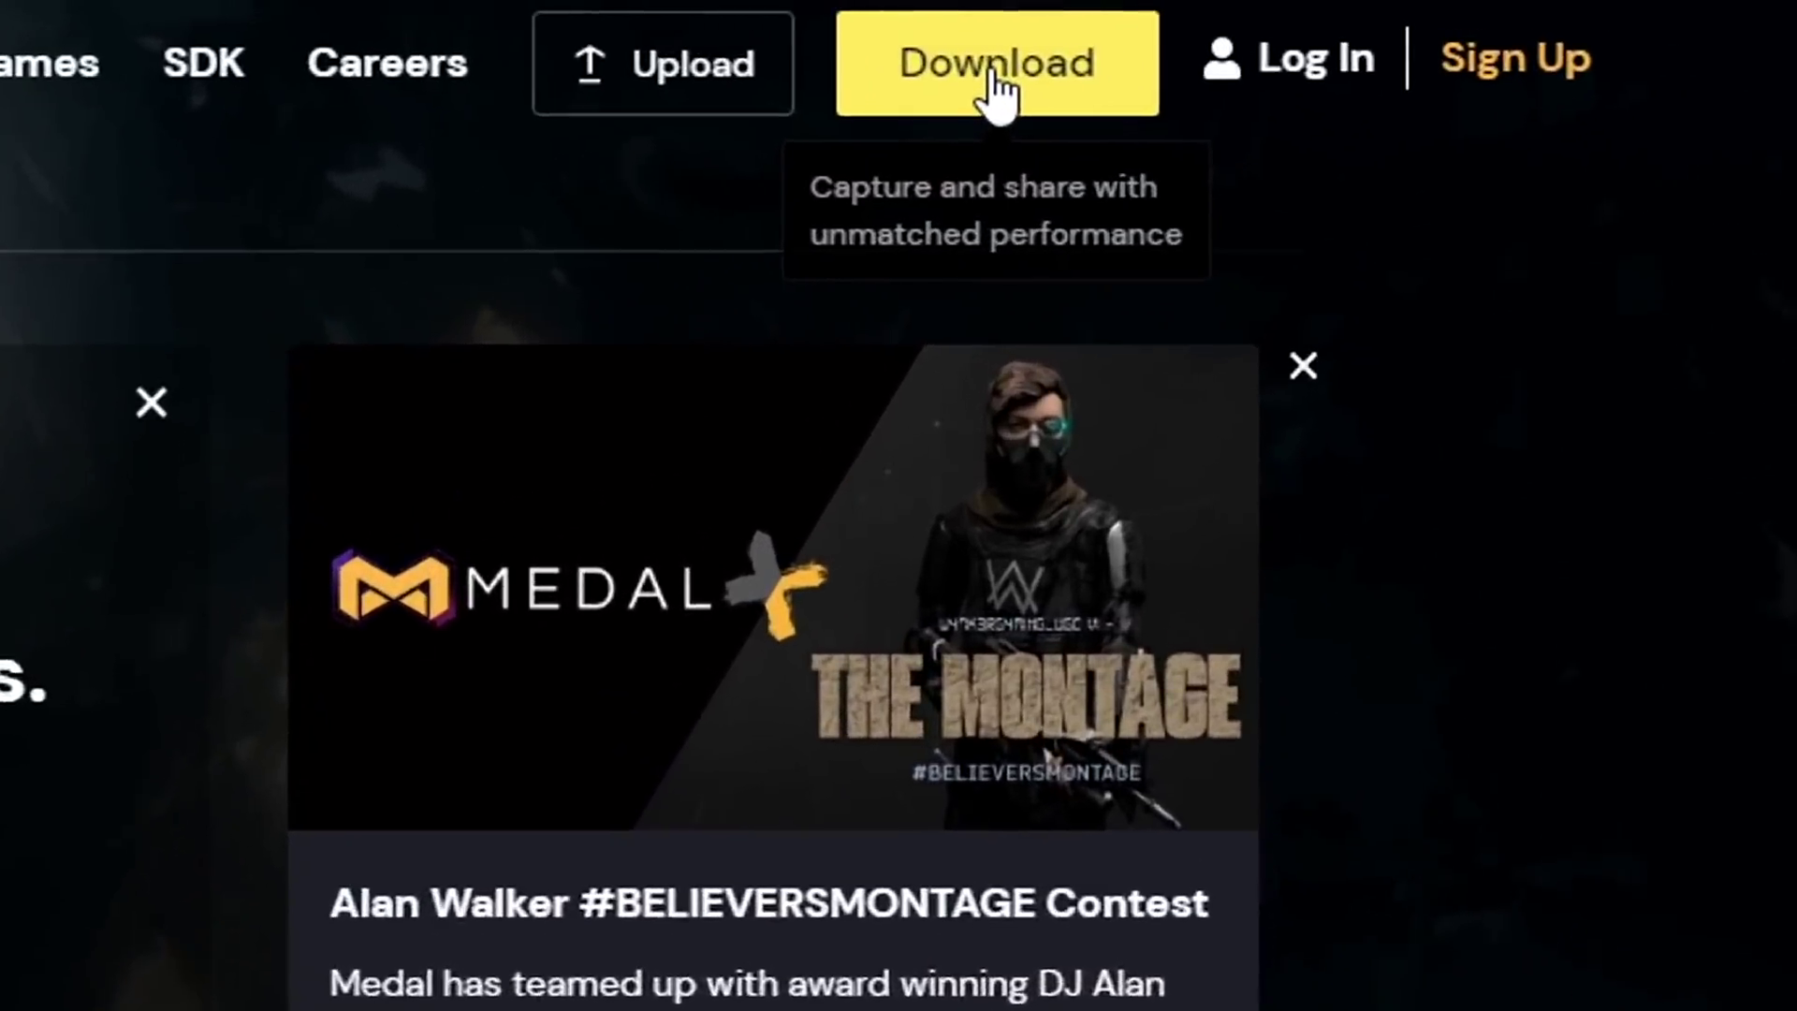
# - Download MedalSetup.exe from medal.tv, set it to open when finished, and dismiss the download bar
pyautogui.click(1329, 30)
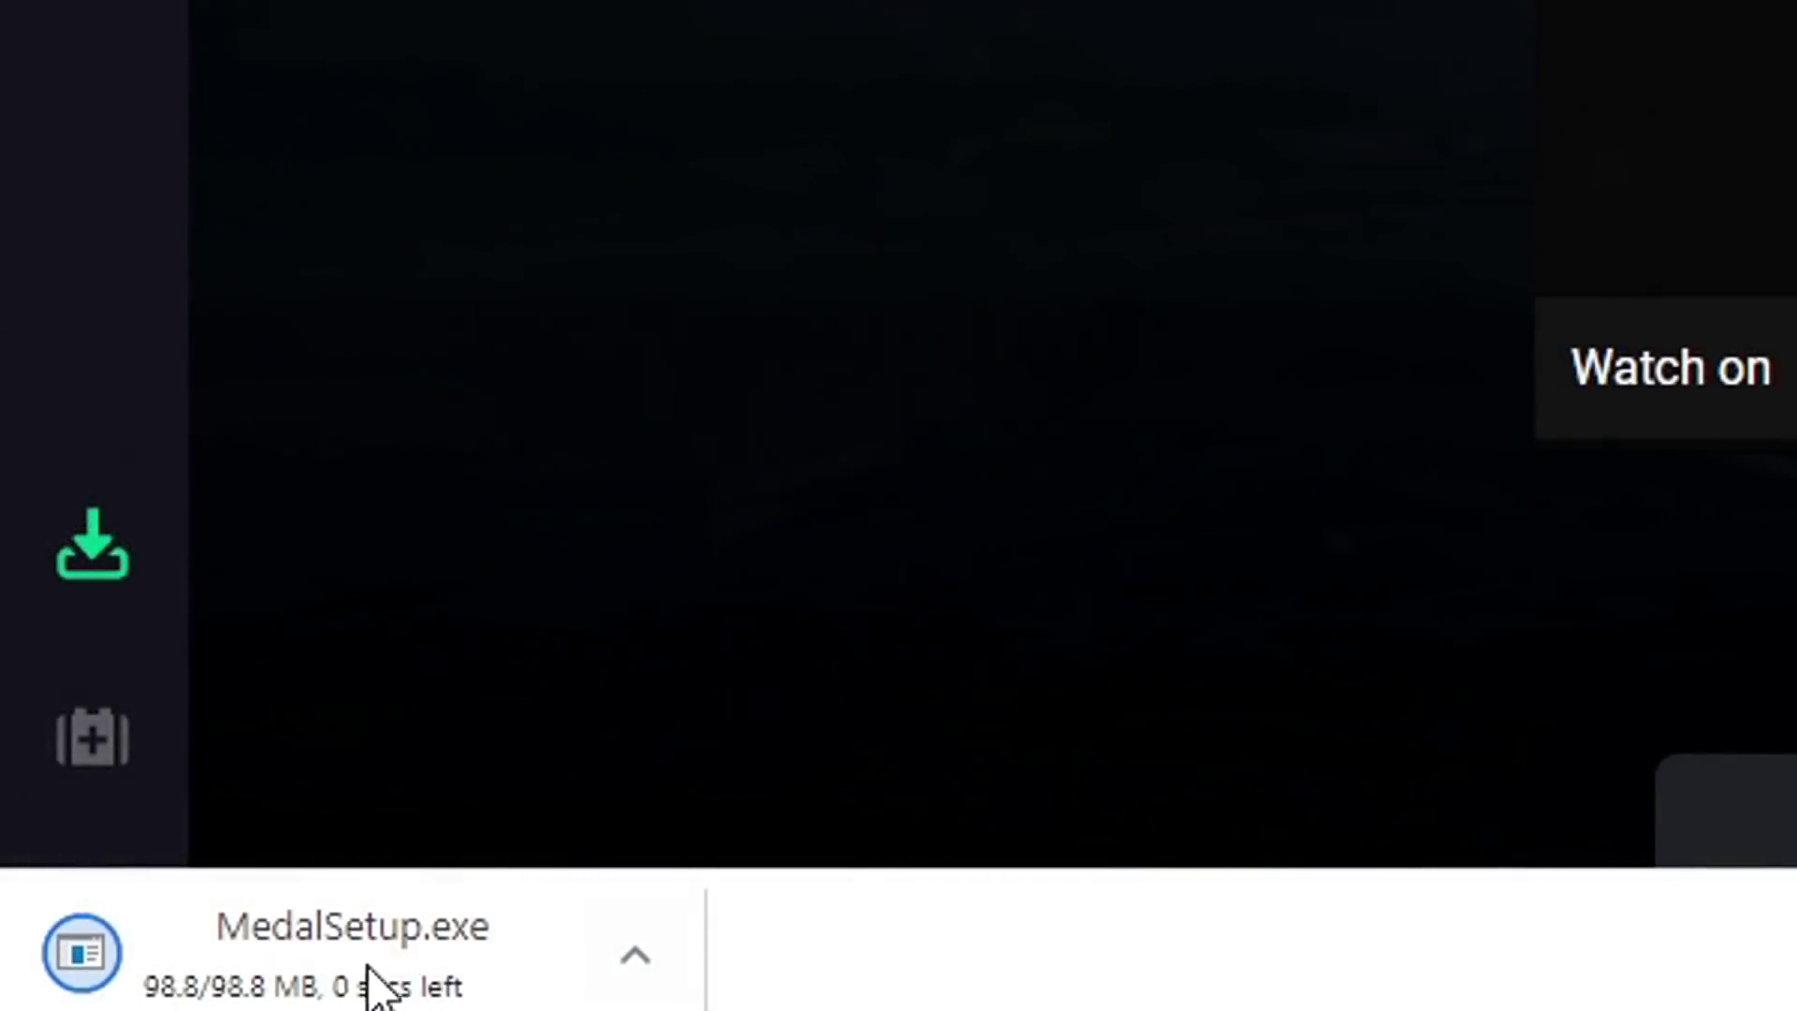
pyautogui.click(356, 964)
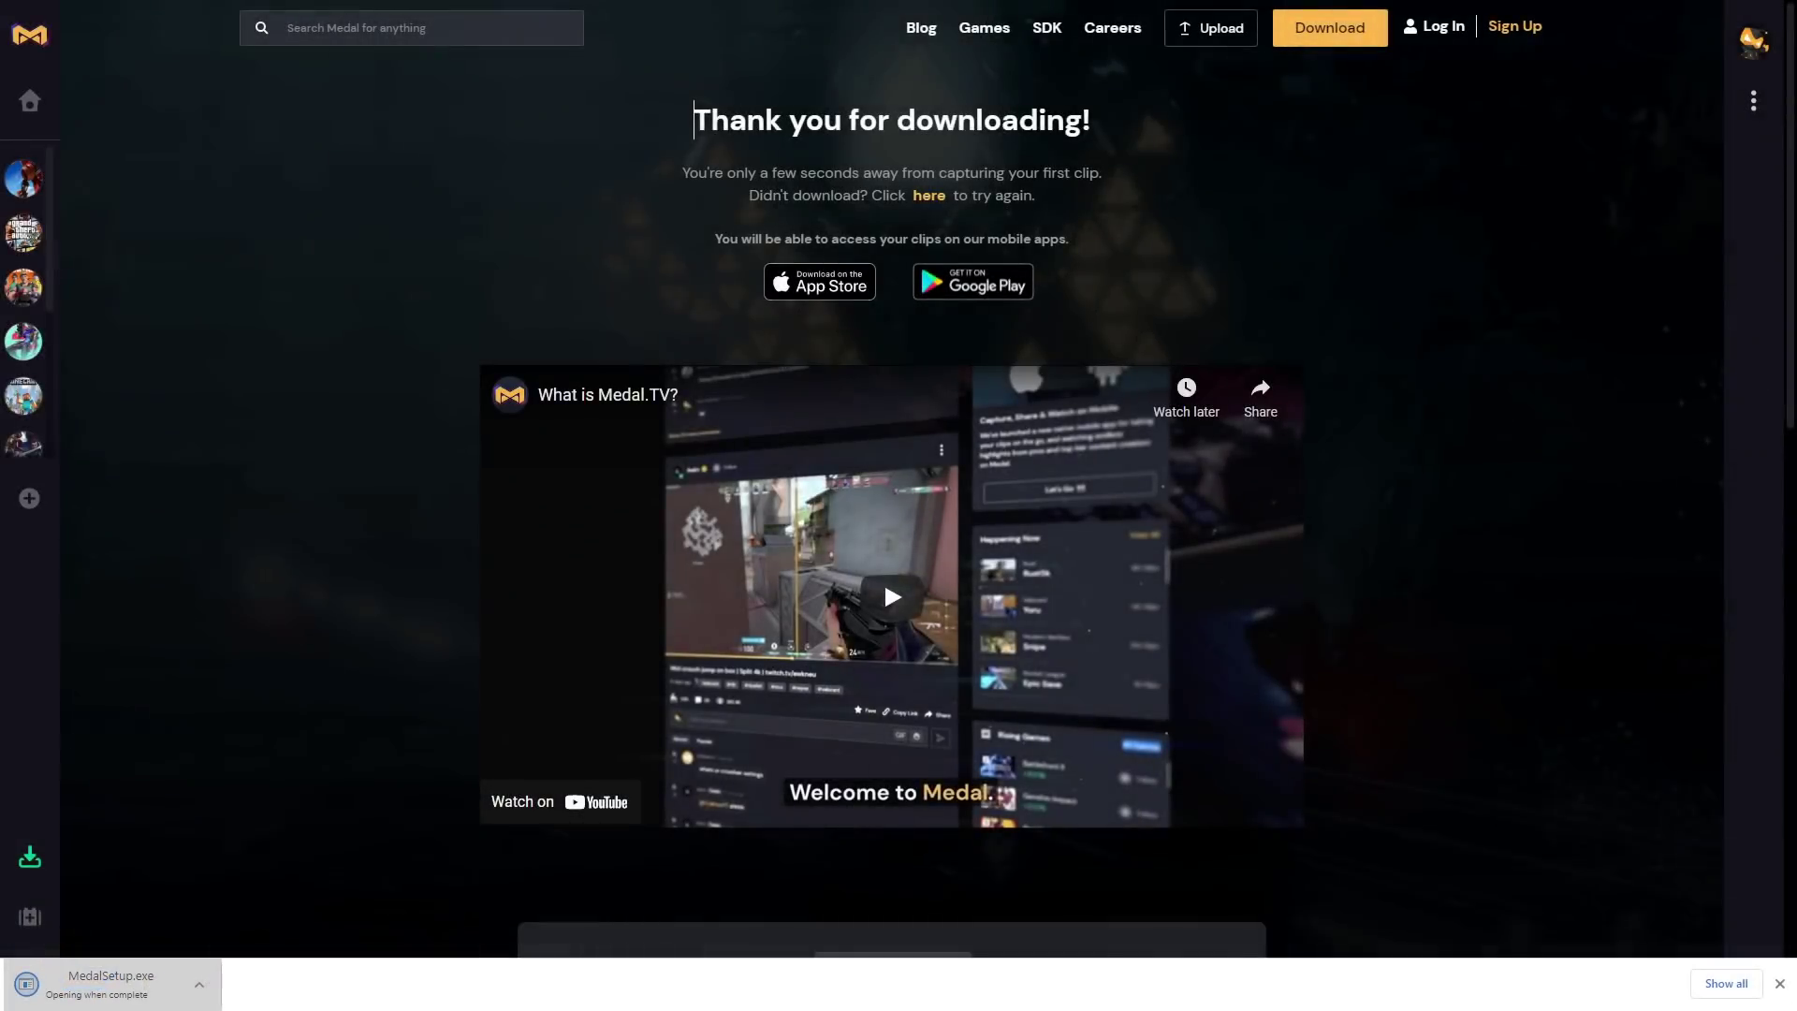
pyautogui.click(1779, 985)
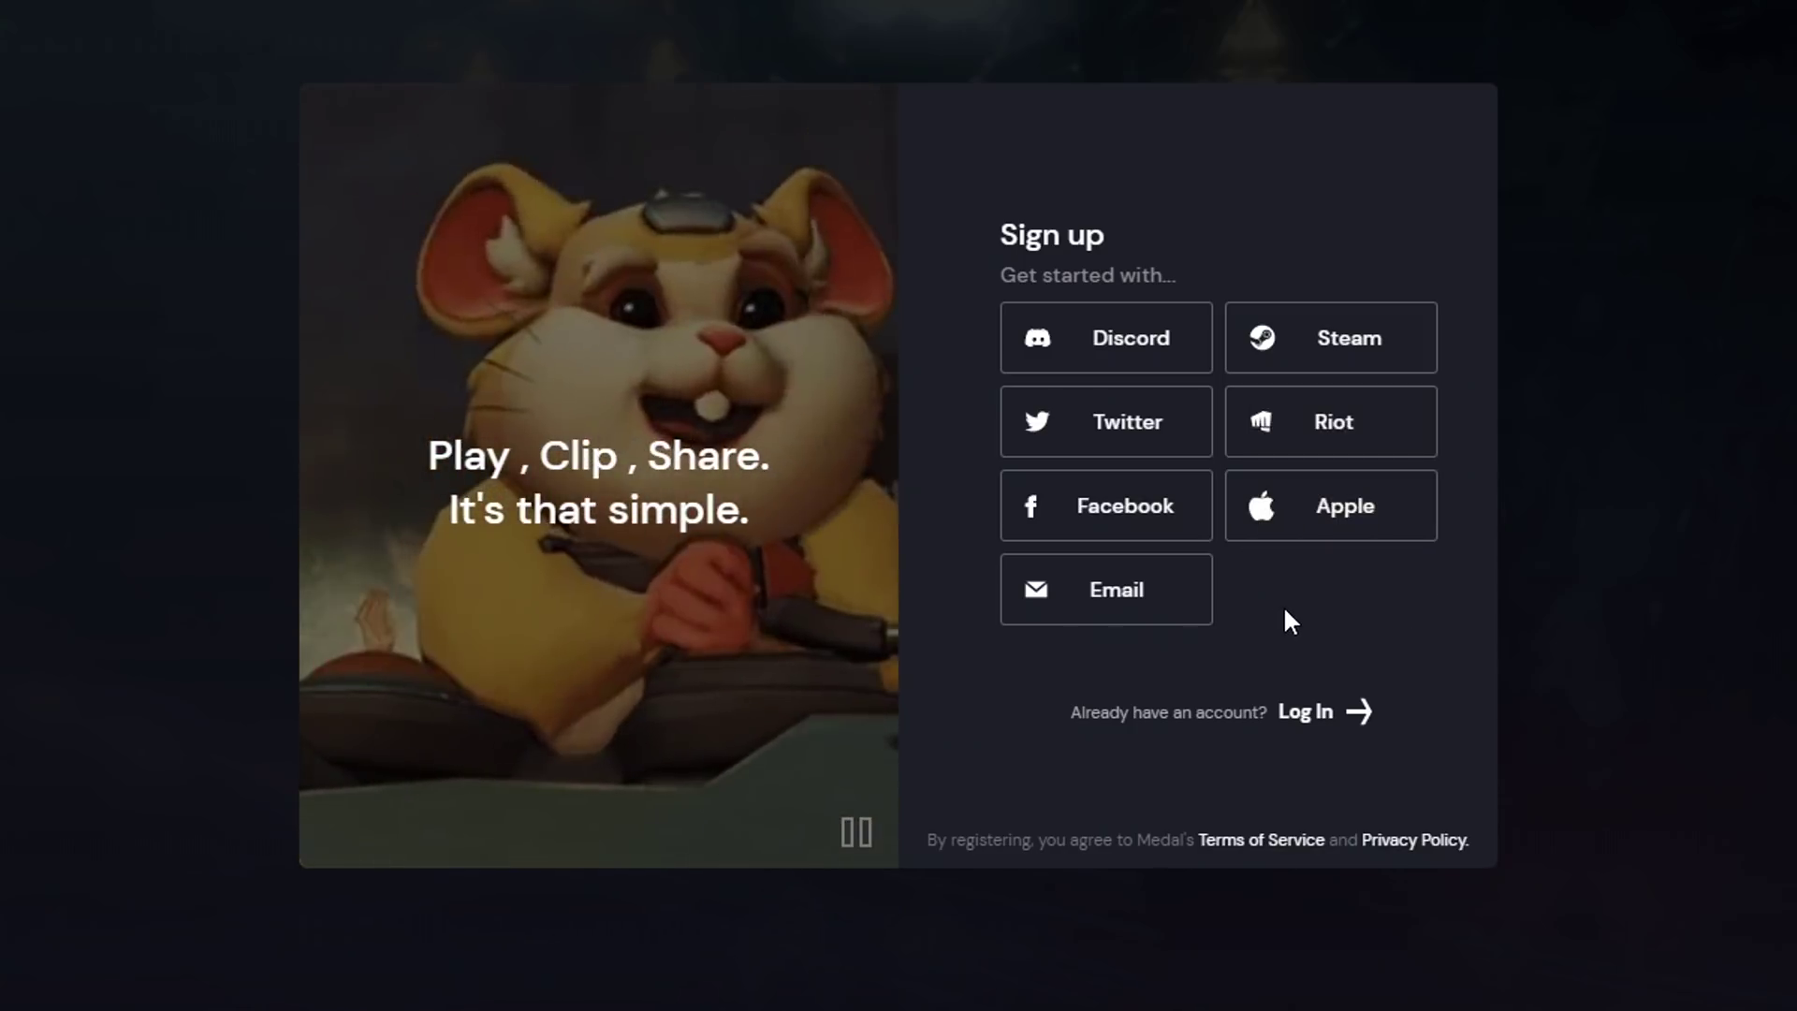
# - Choose Riot sign-up and sign in with the Riot account username and password
pyautogui.click(1302, 424)
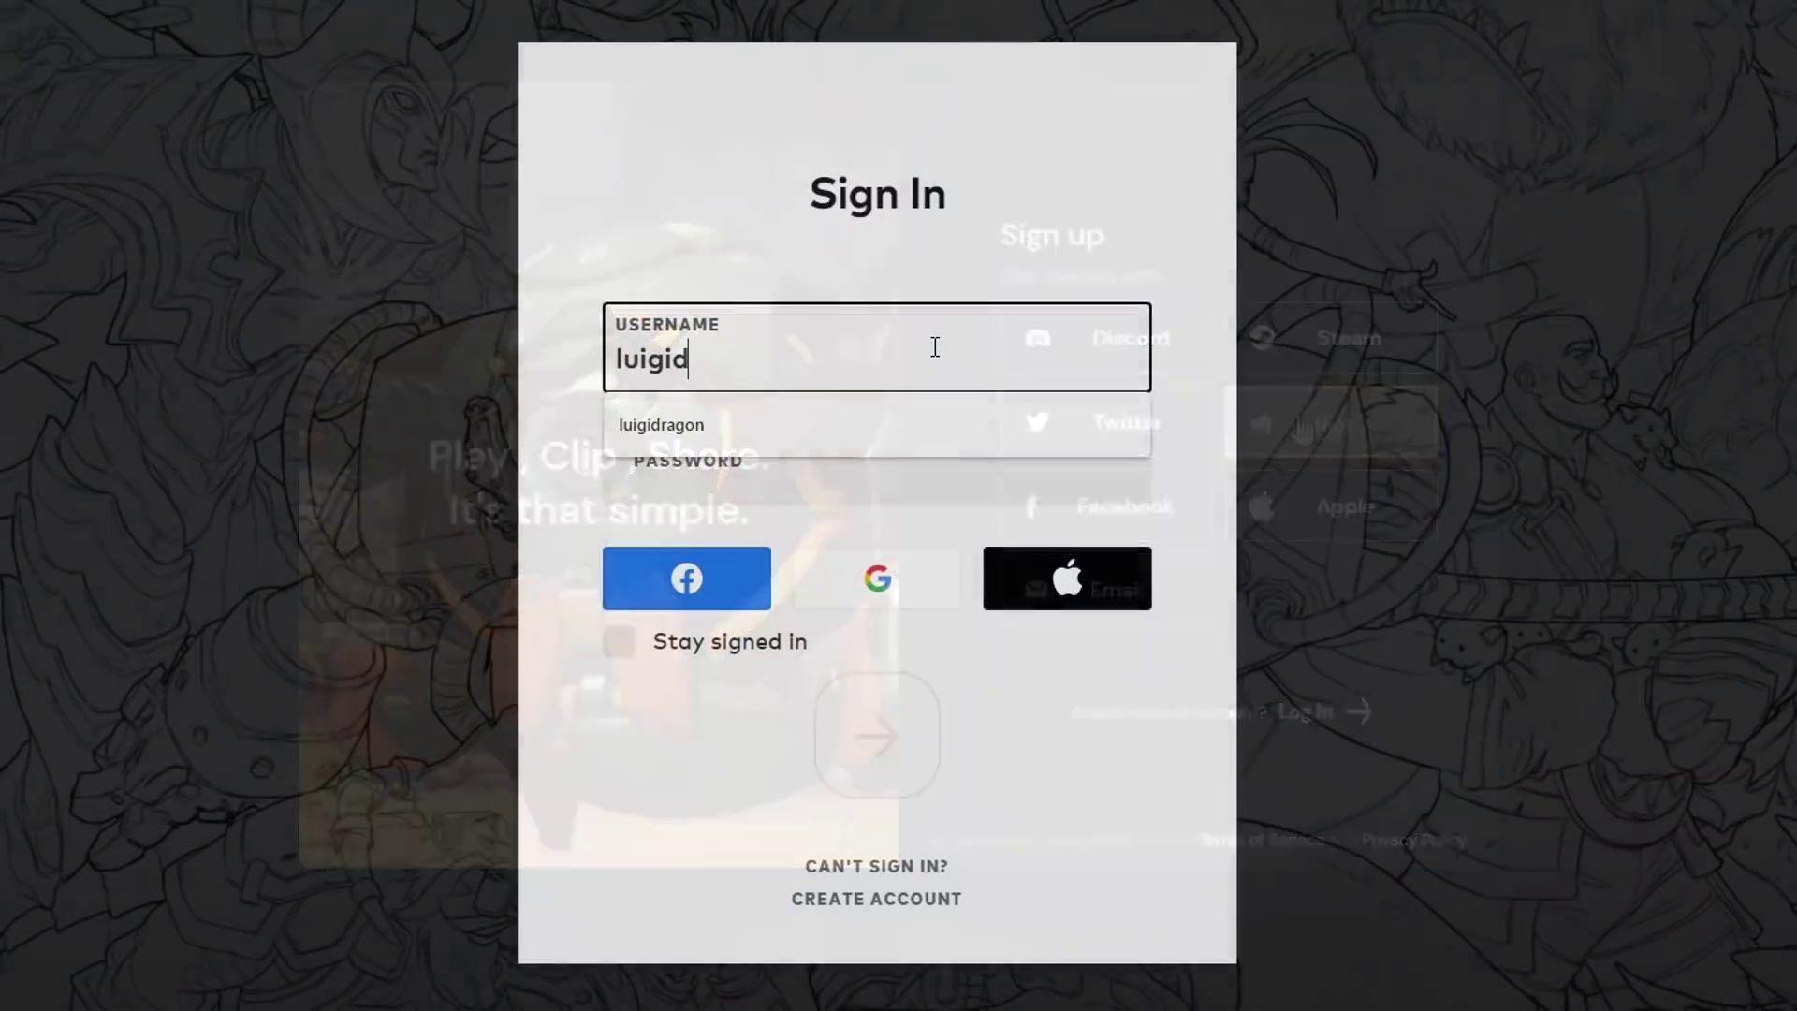
pyautogui.write('ragon1337')
pyautogui.press('Tab')
pyautogui.write('****')
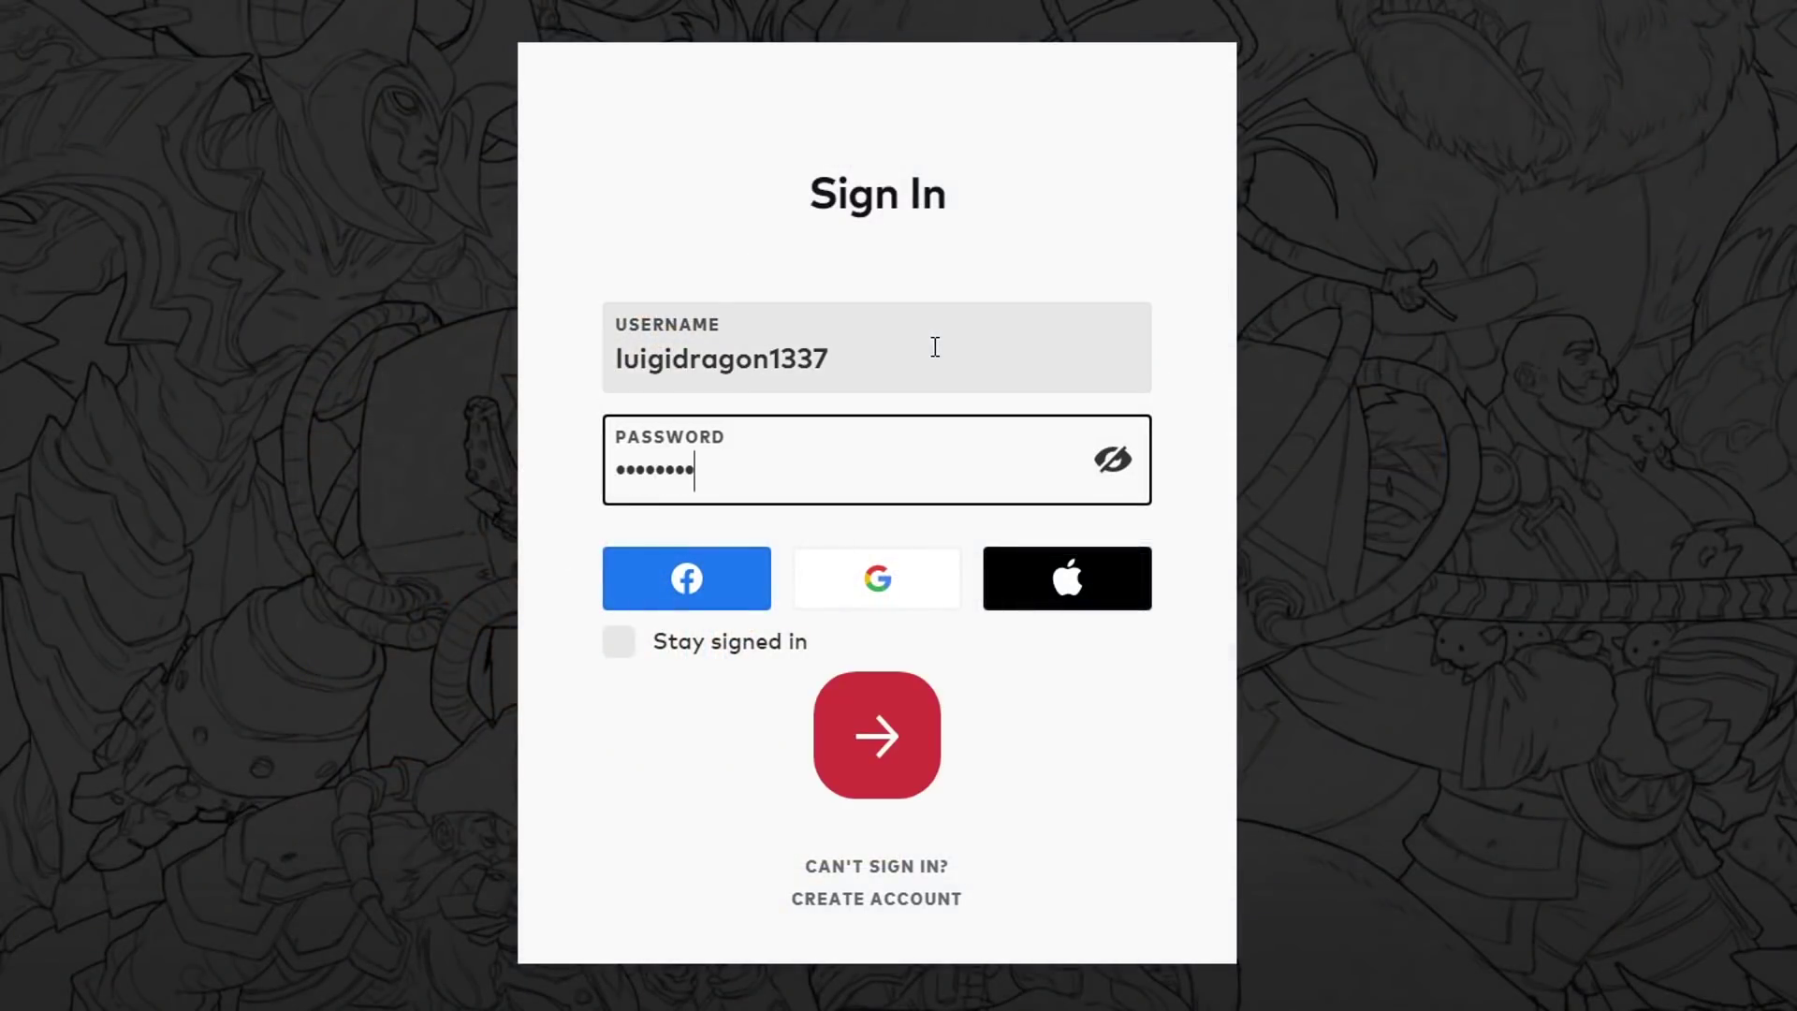
pyautogui.press('Return')
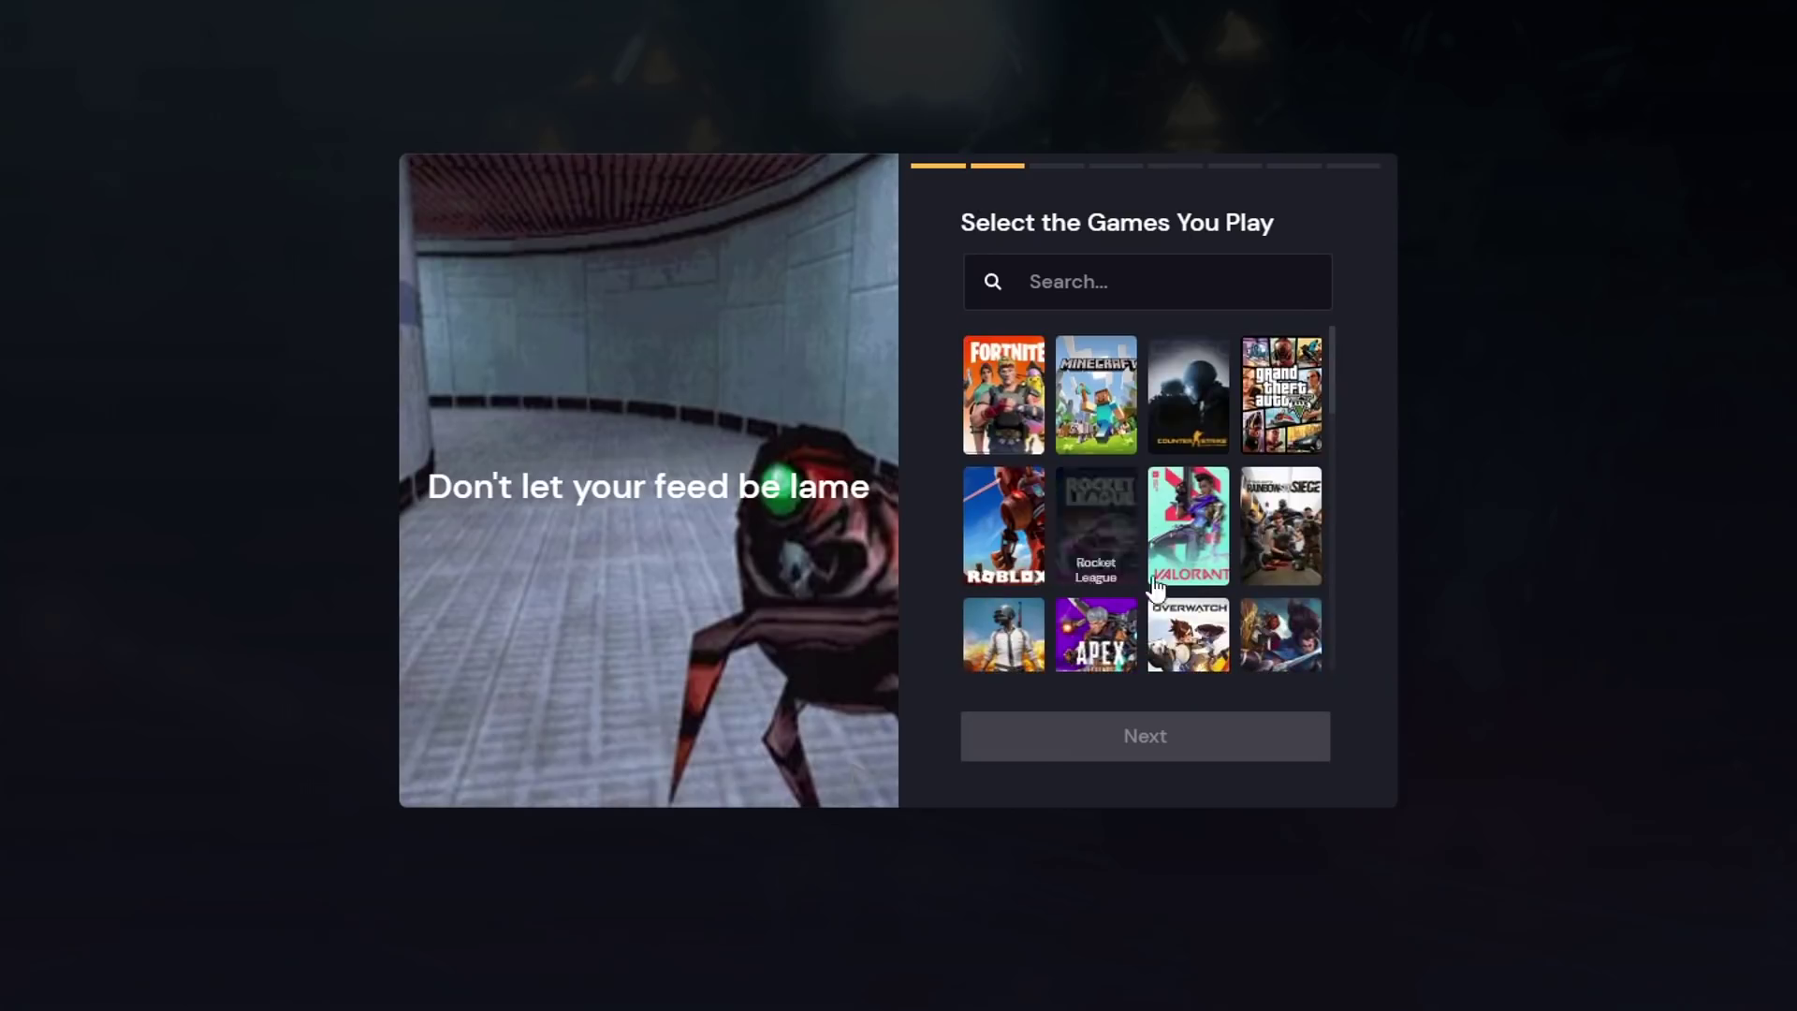
# - Select League of Legends as a played game and skip the phone app step
pyautogui.scroll(-5, 1157, 588)
pyautogui.scroll(5, 1301, 649)
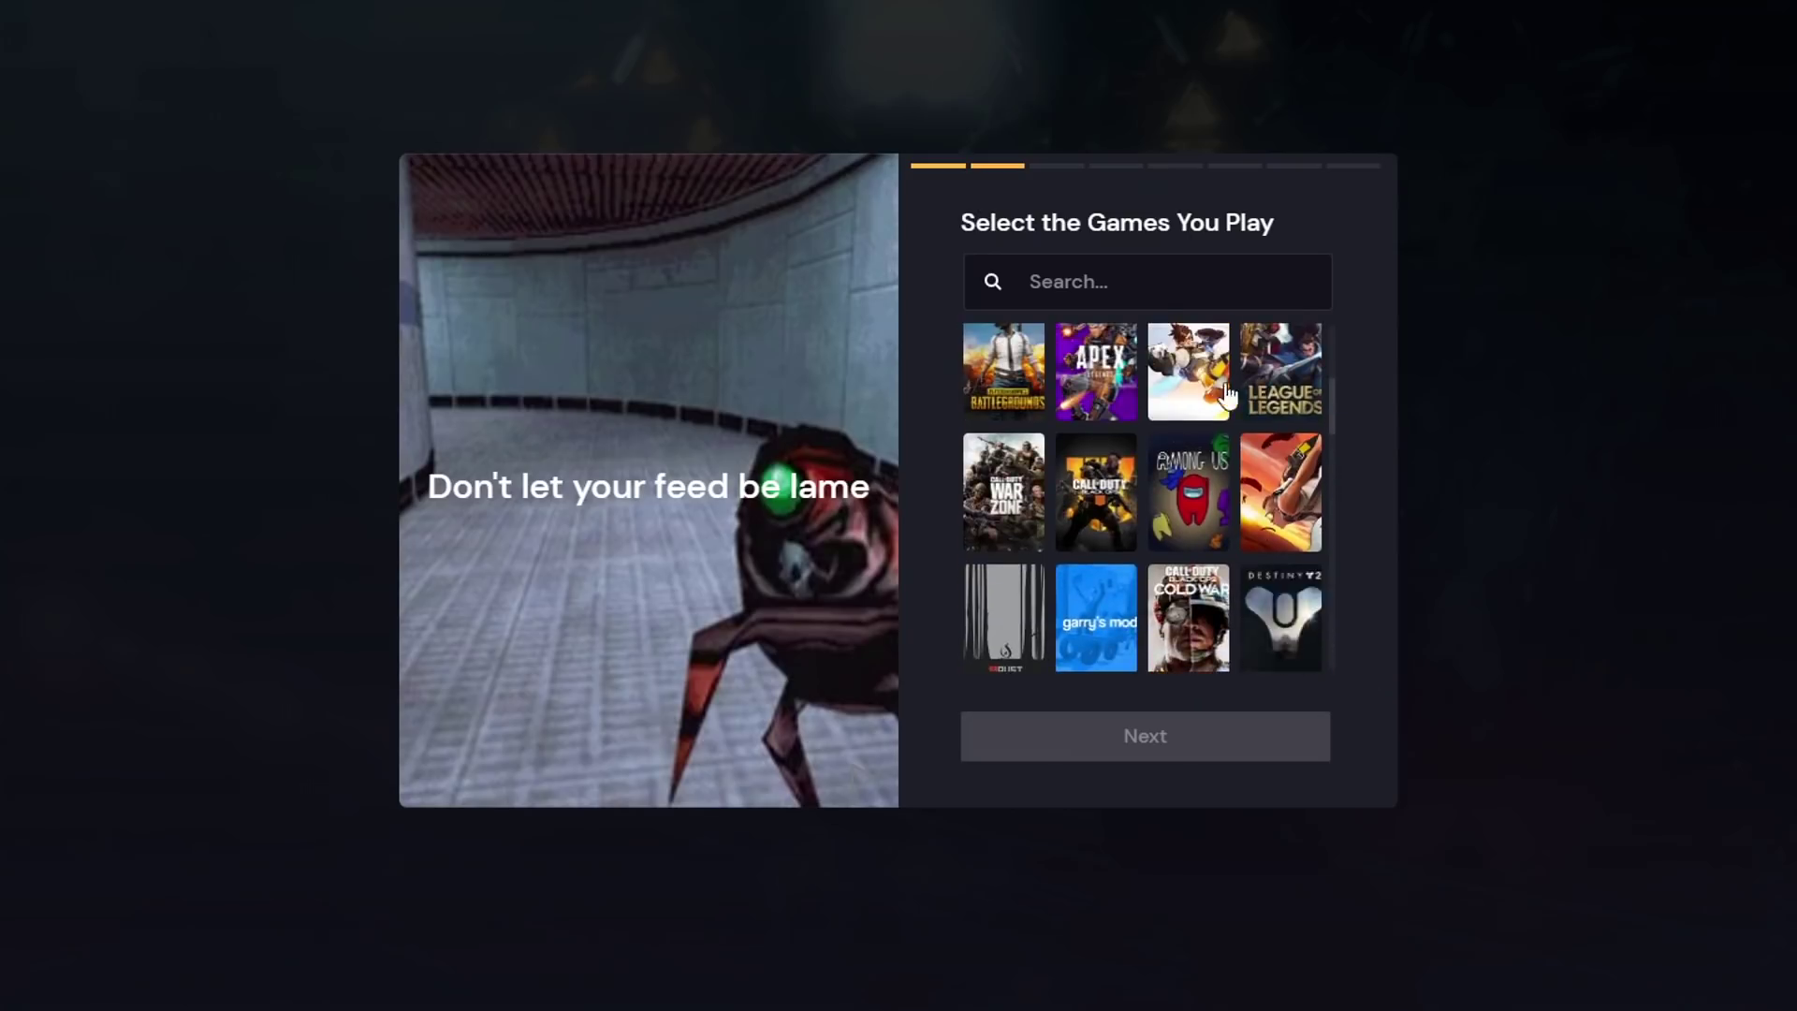
pyautogui.click(1261, 367)
pyautogui.click(1204, 738)
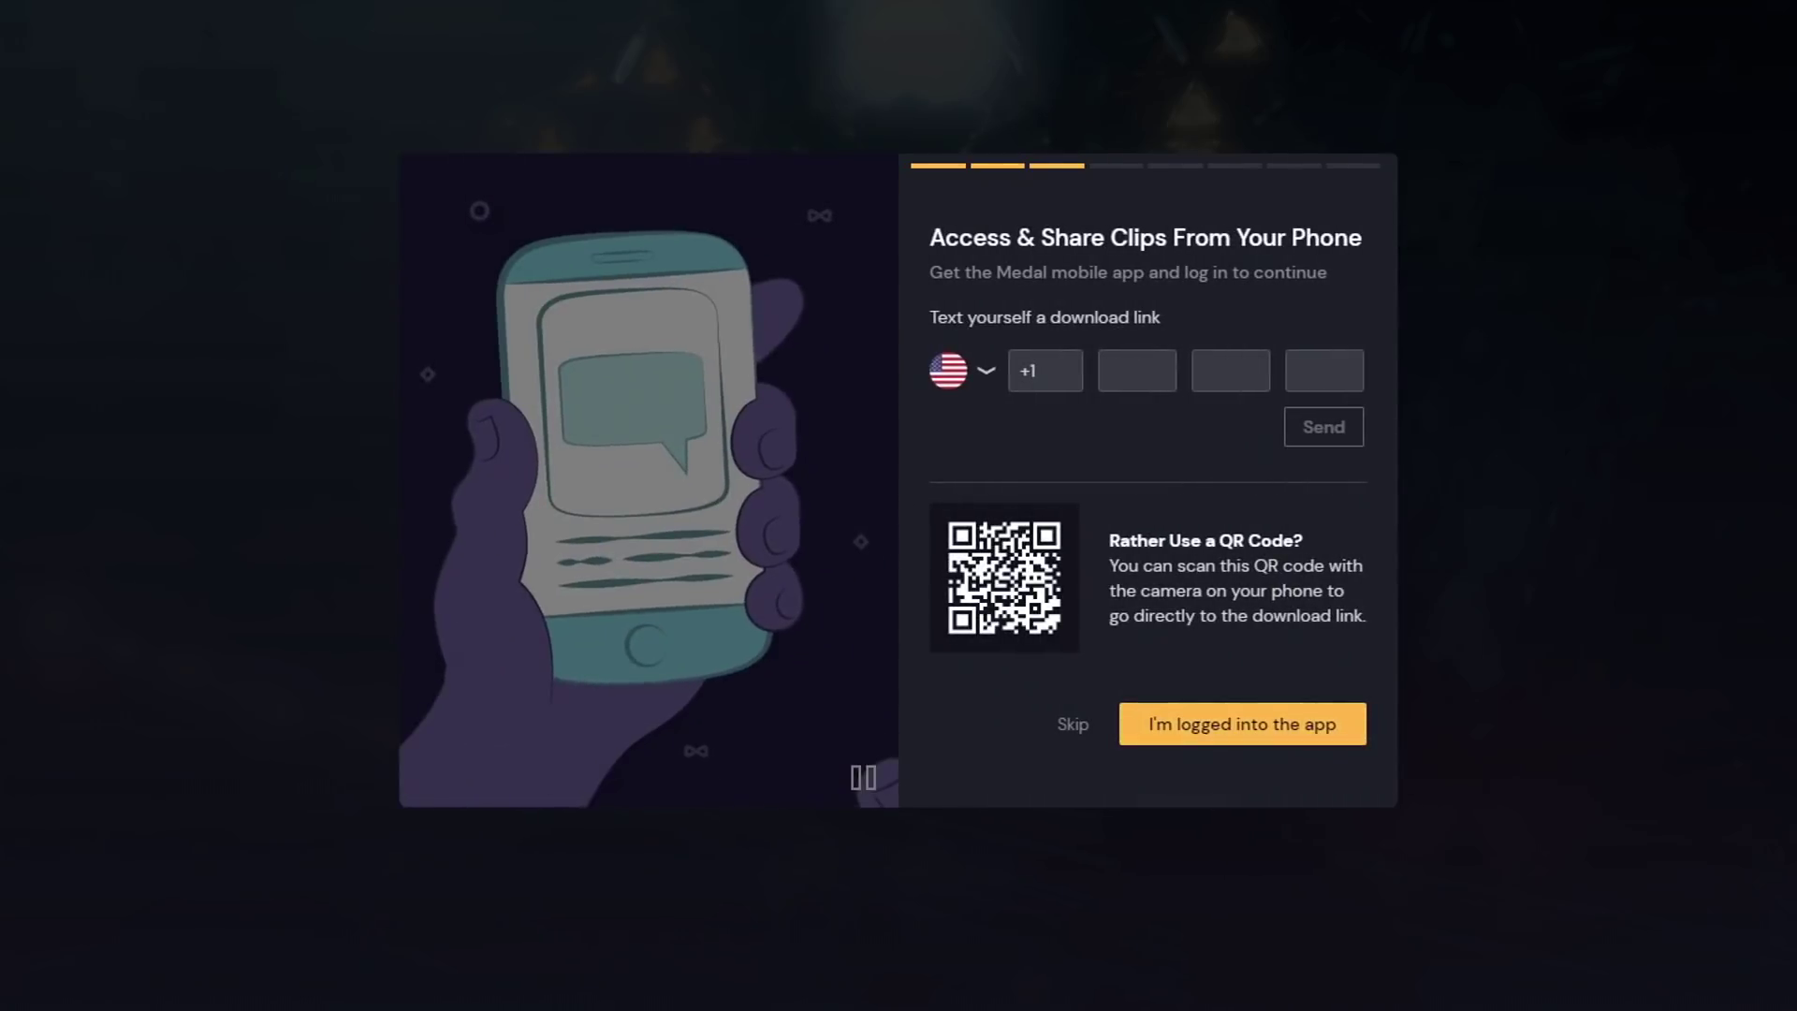
pyautogui.click(1071, 724)
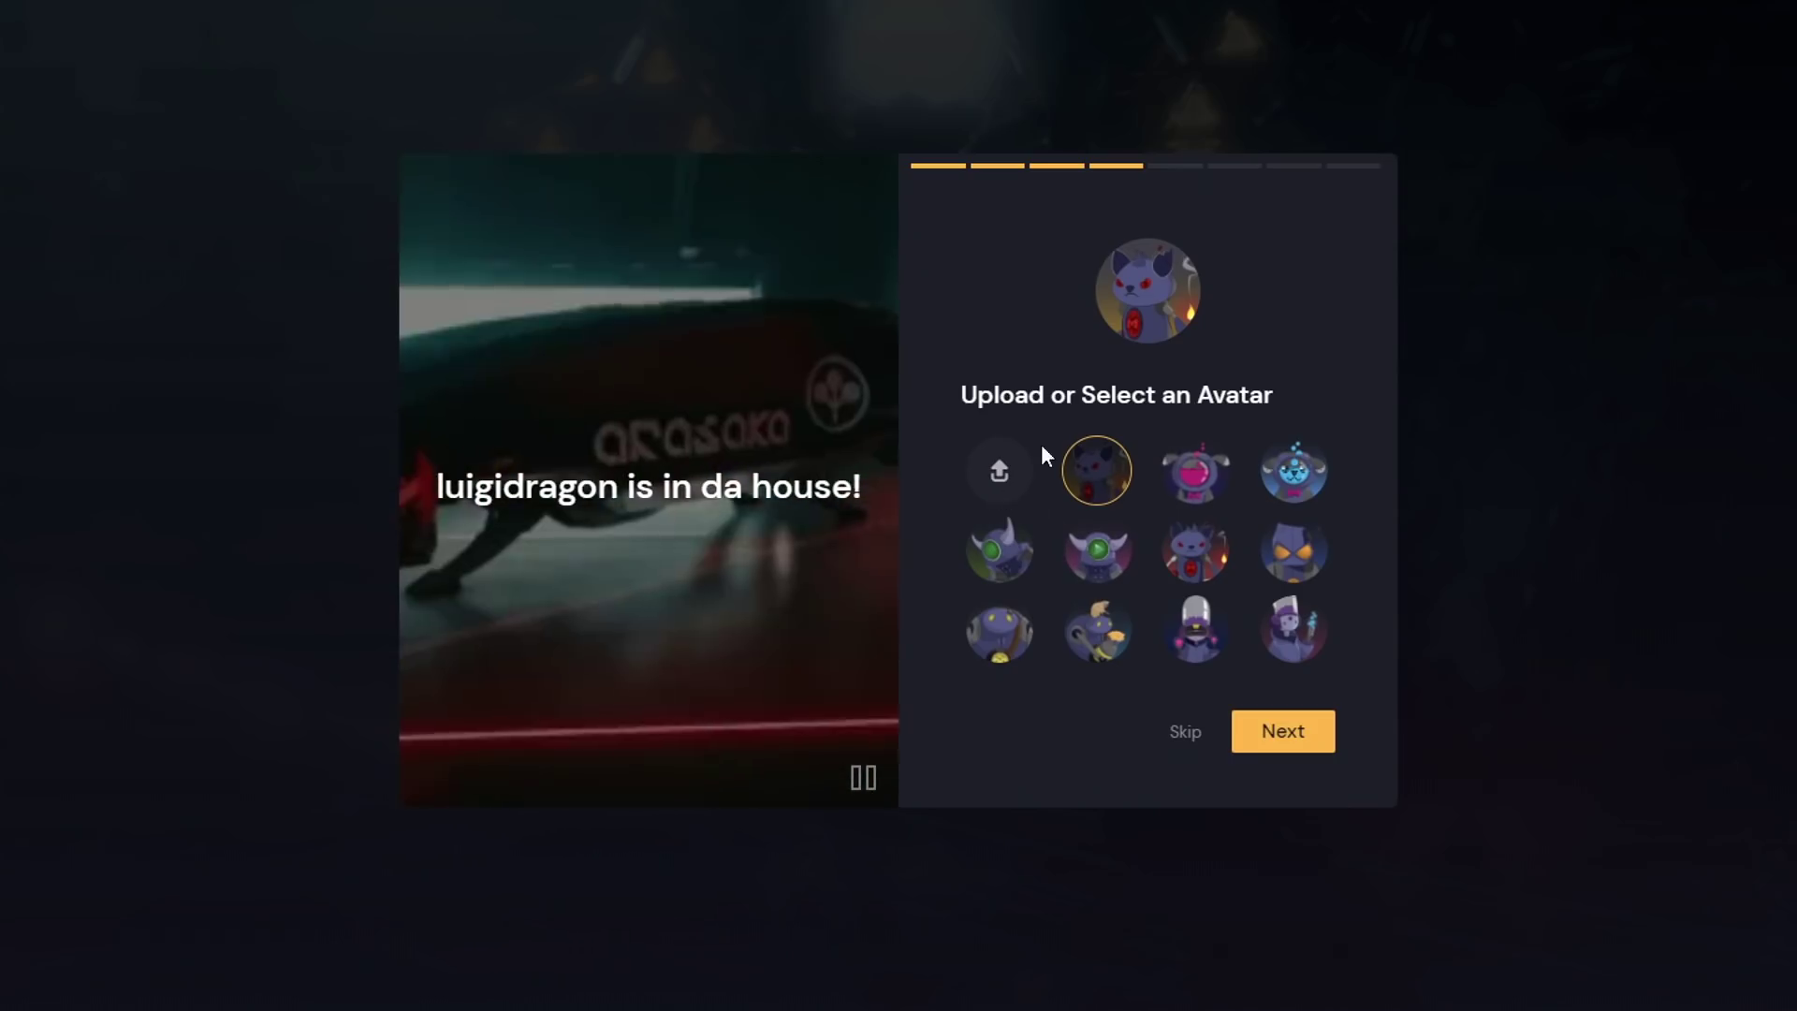
# - Upload a photo file as the custom avatar
pyautogui.click(995, 468)
pyautogui.doubleClick(789, 165)
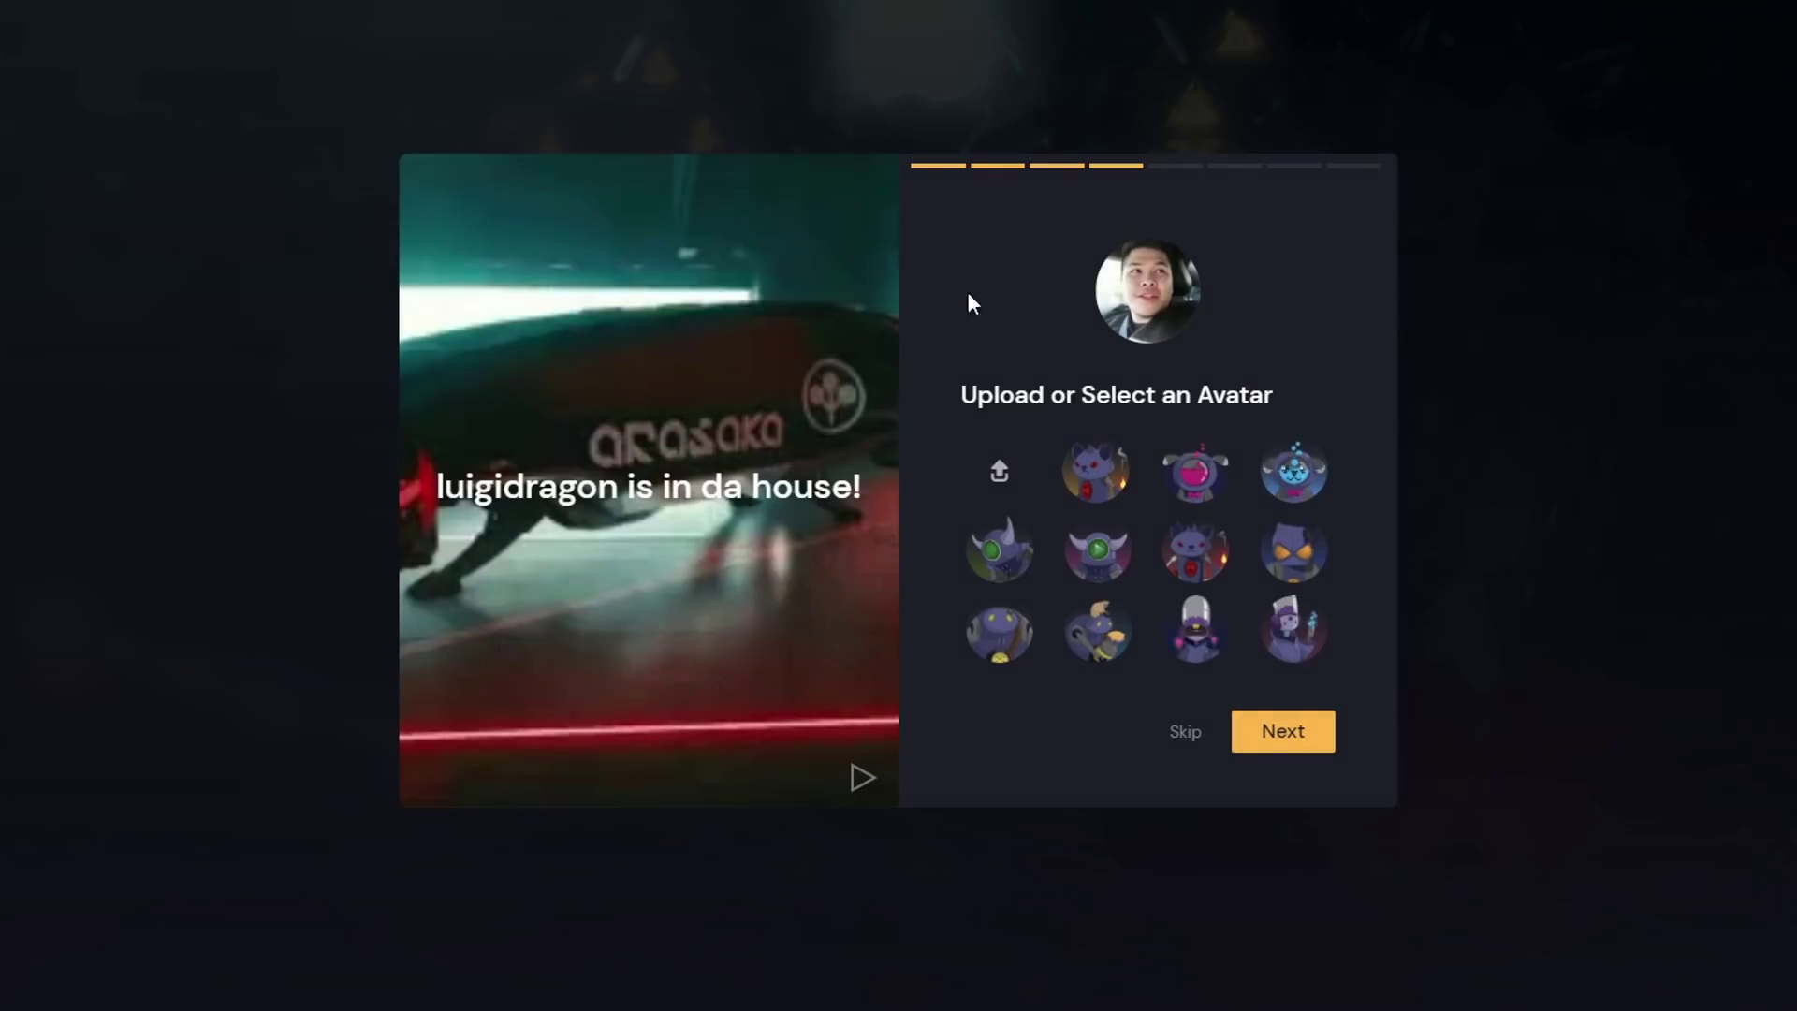
pyautogui.click(1282, 730)
# - Follow the first suggested player and continue to recorder setup
pyautogui.scroll(-10, 1268, 655)
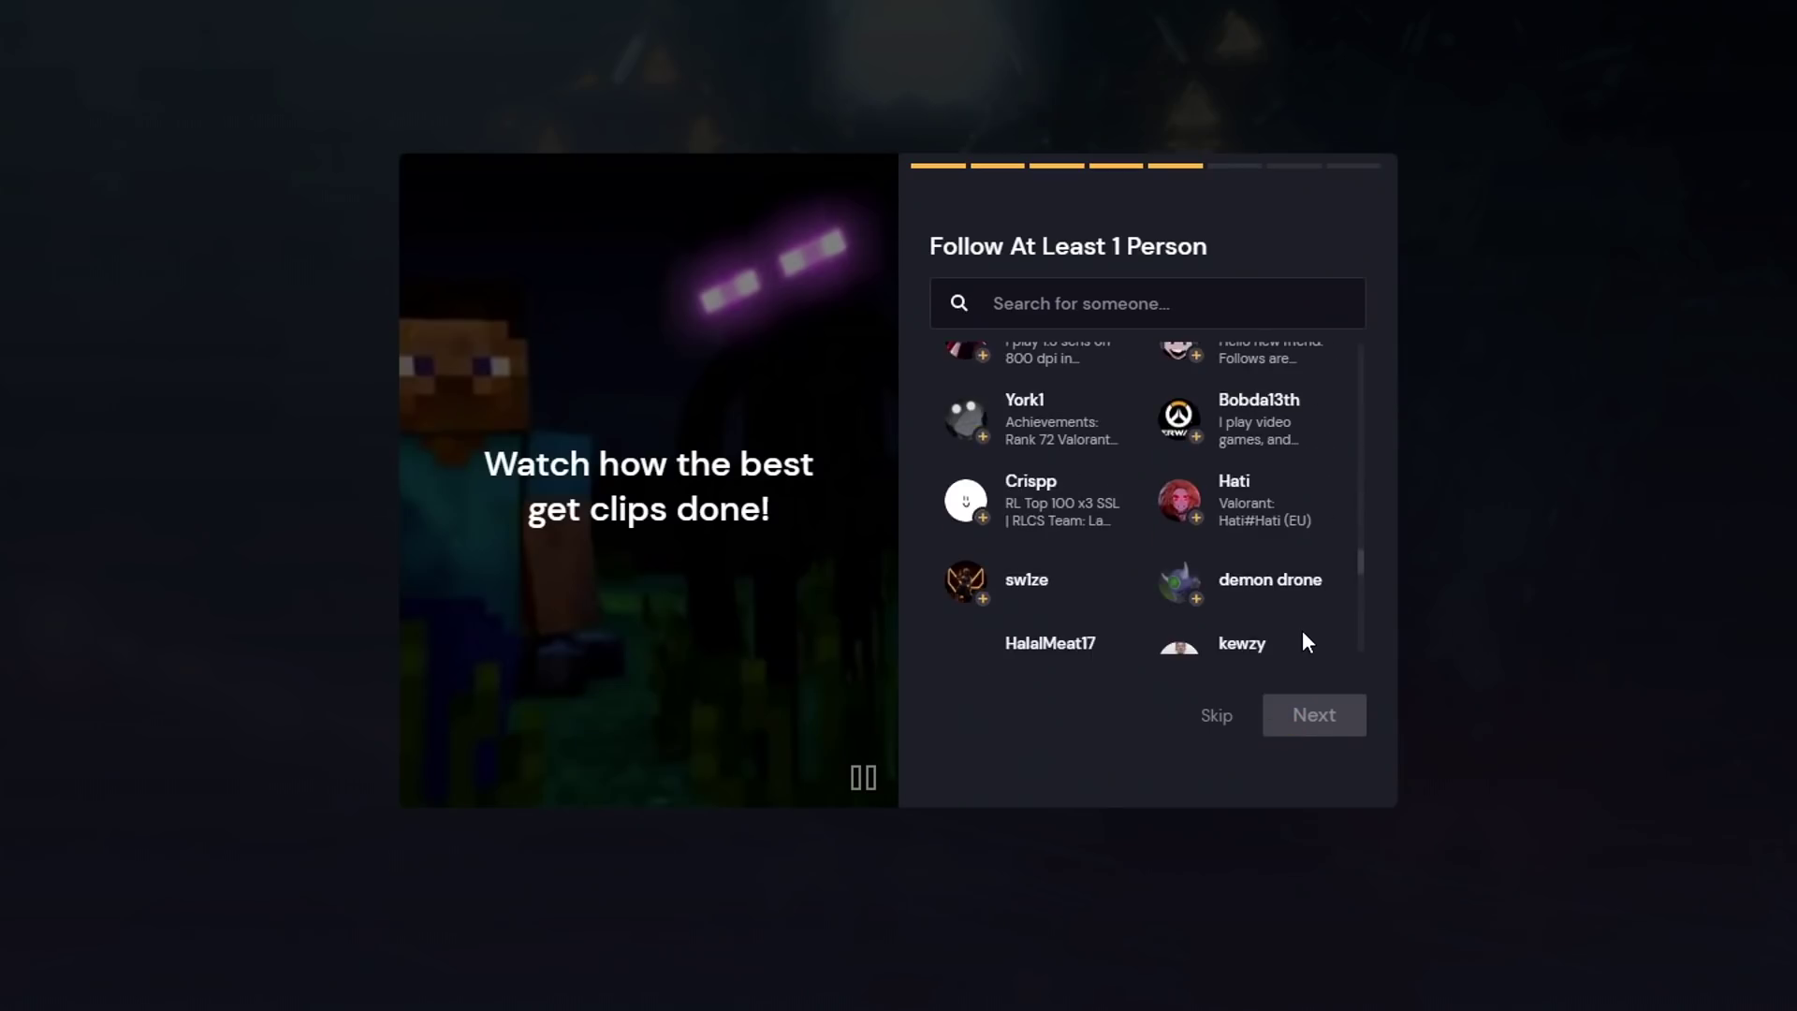
pyautogui.scroll(10, 1264, 630)
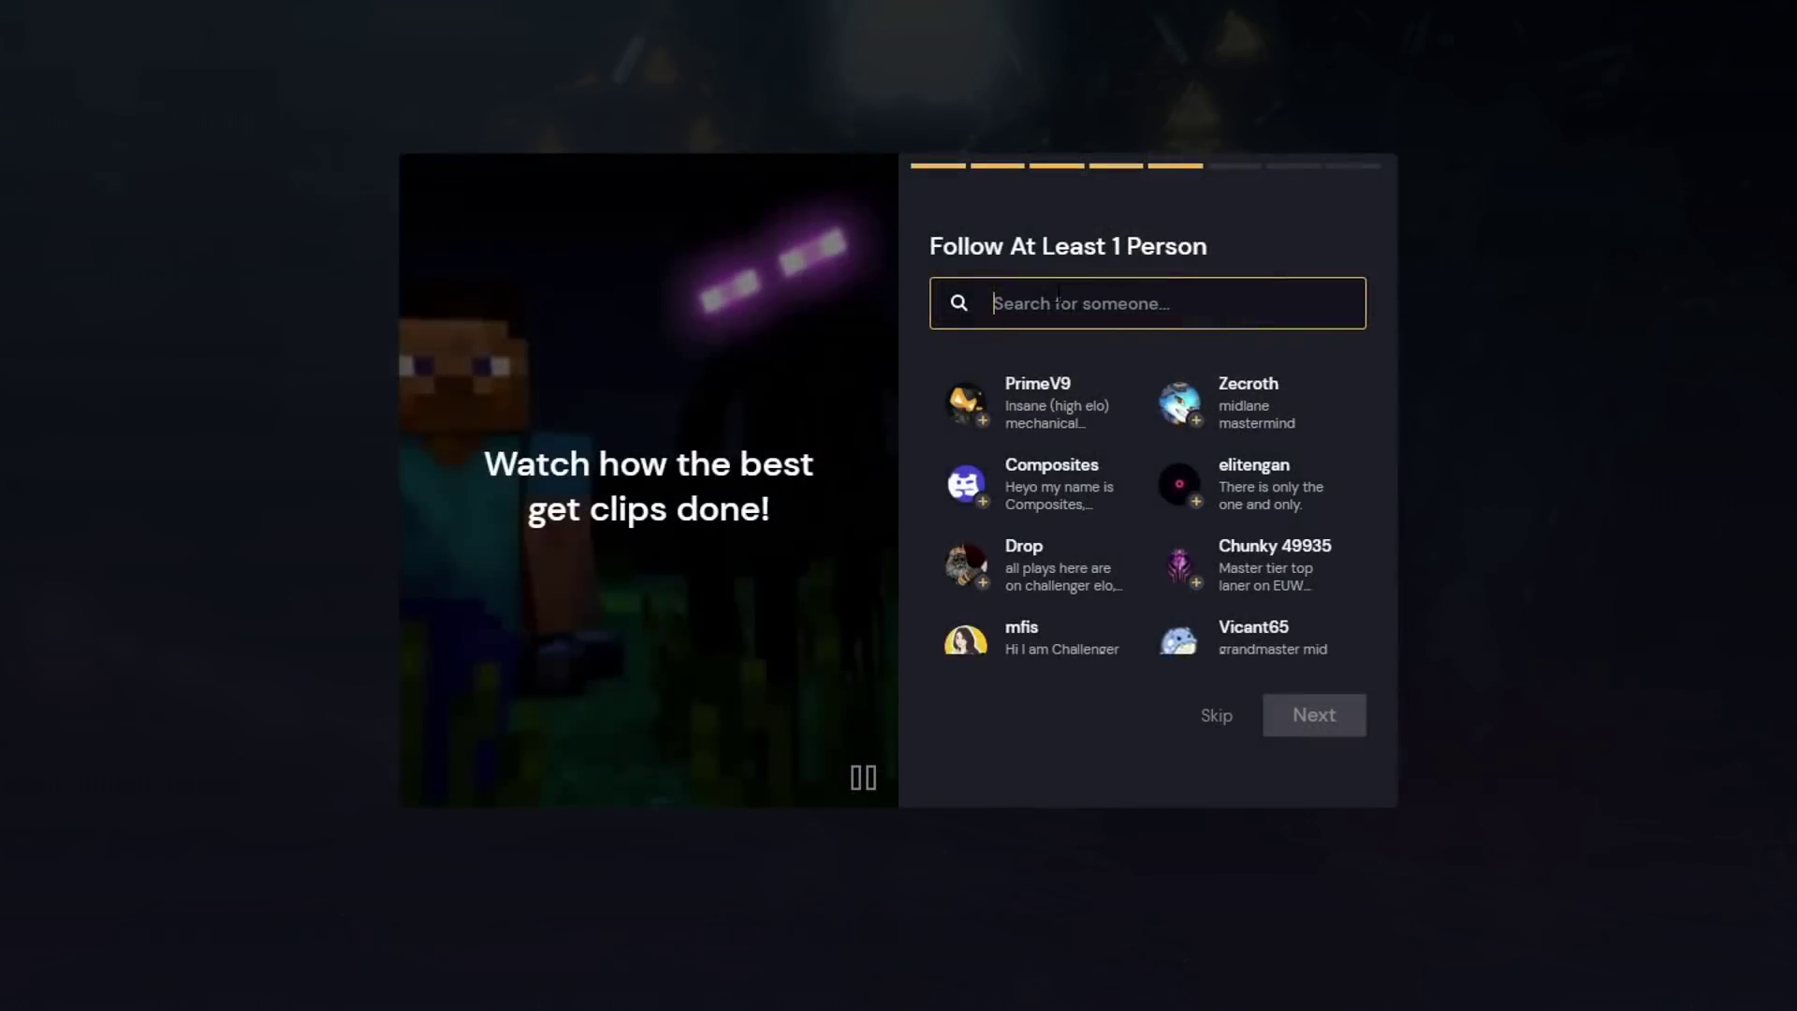
pyautogui.click(983, 420)
pyautogui.click(1323, 716)
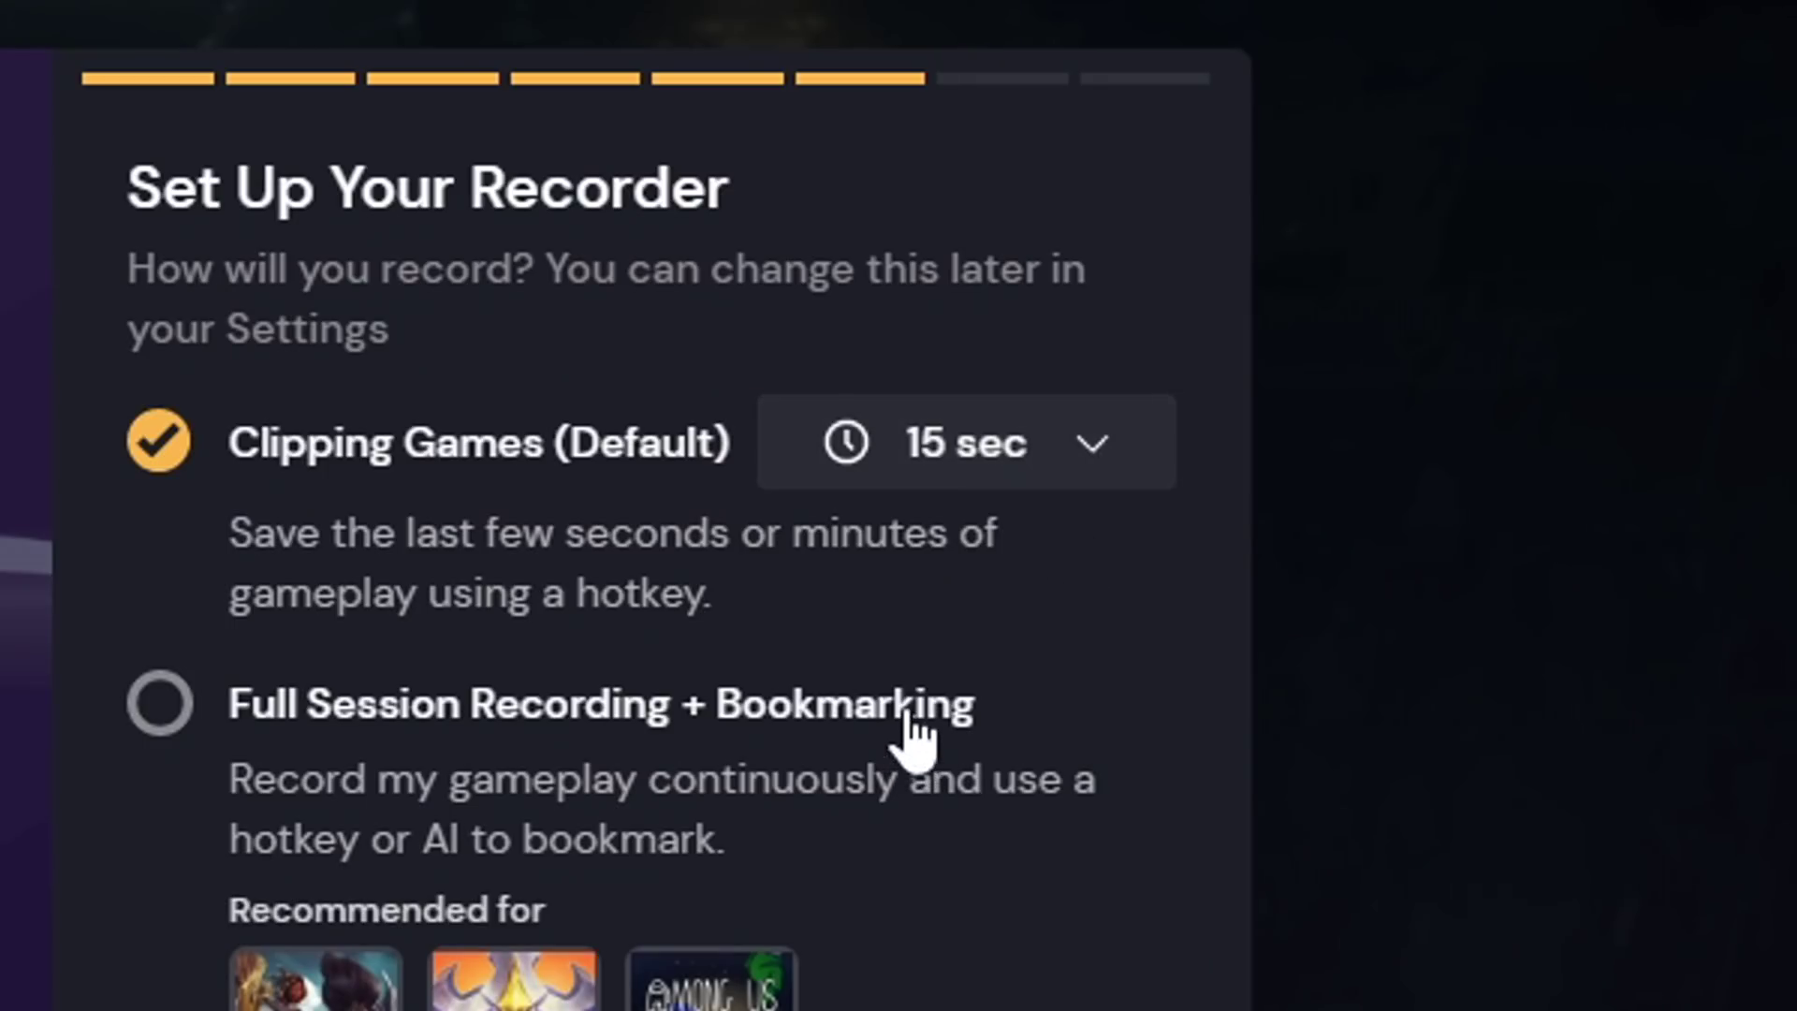
# - Choose Full Session Recording + Bookmarking, then settle on Full HD quality after trying Medium and 4K
pyautogui.click(912, 716)
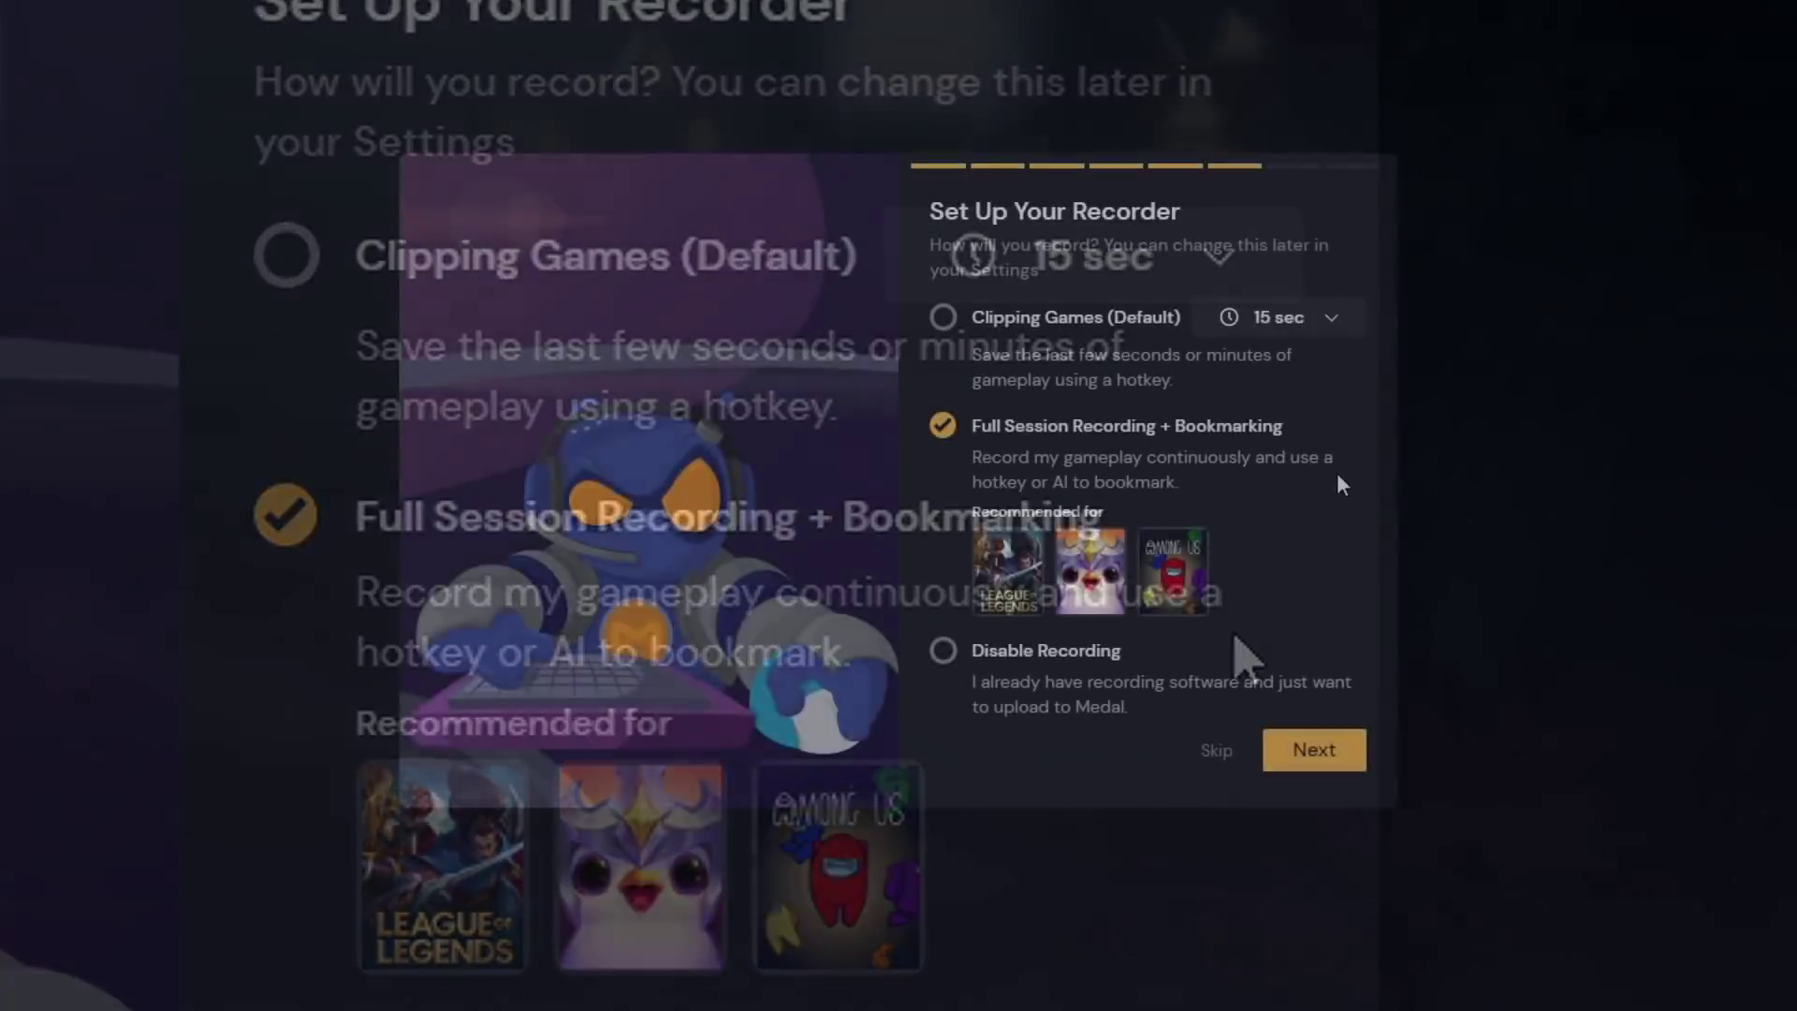
pyautogui.click(1306, 760)
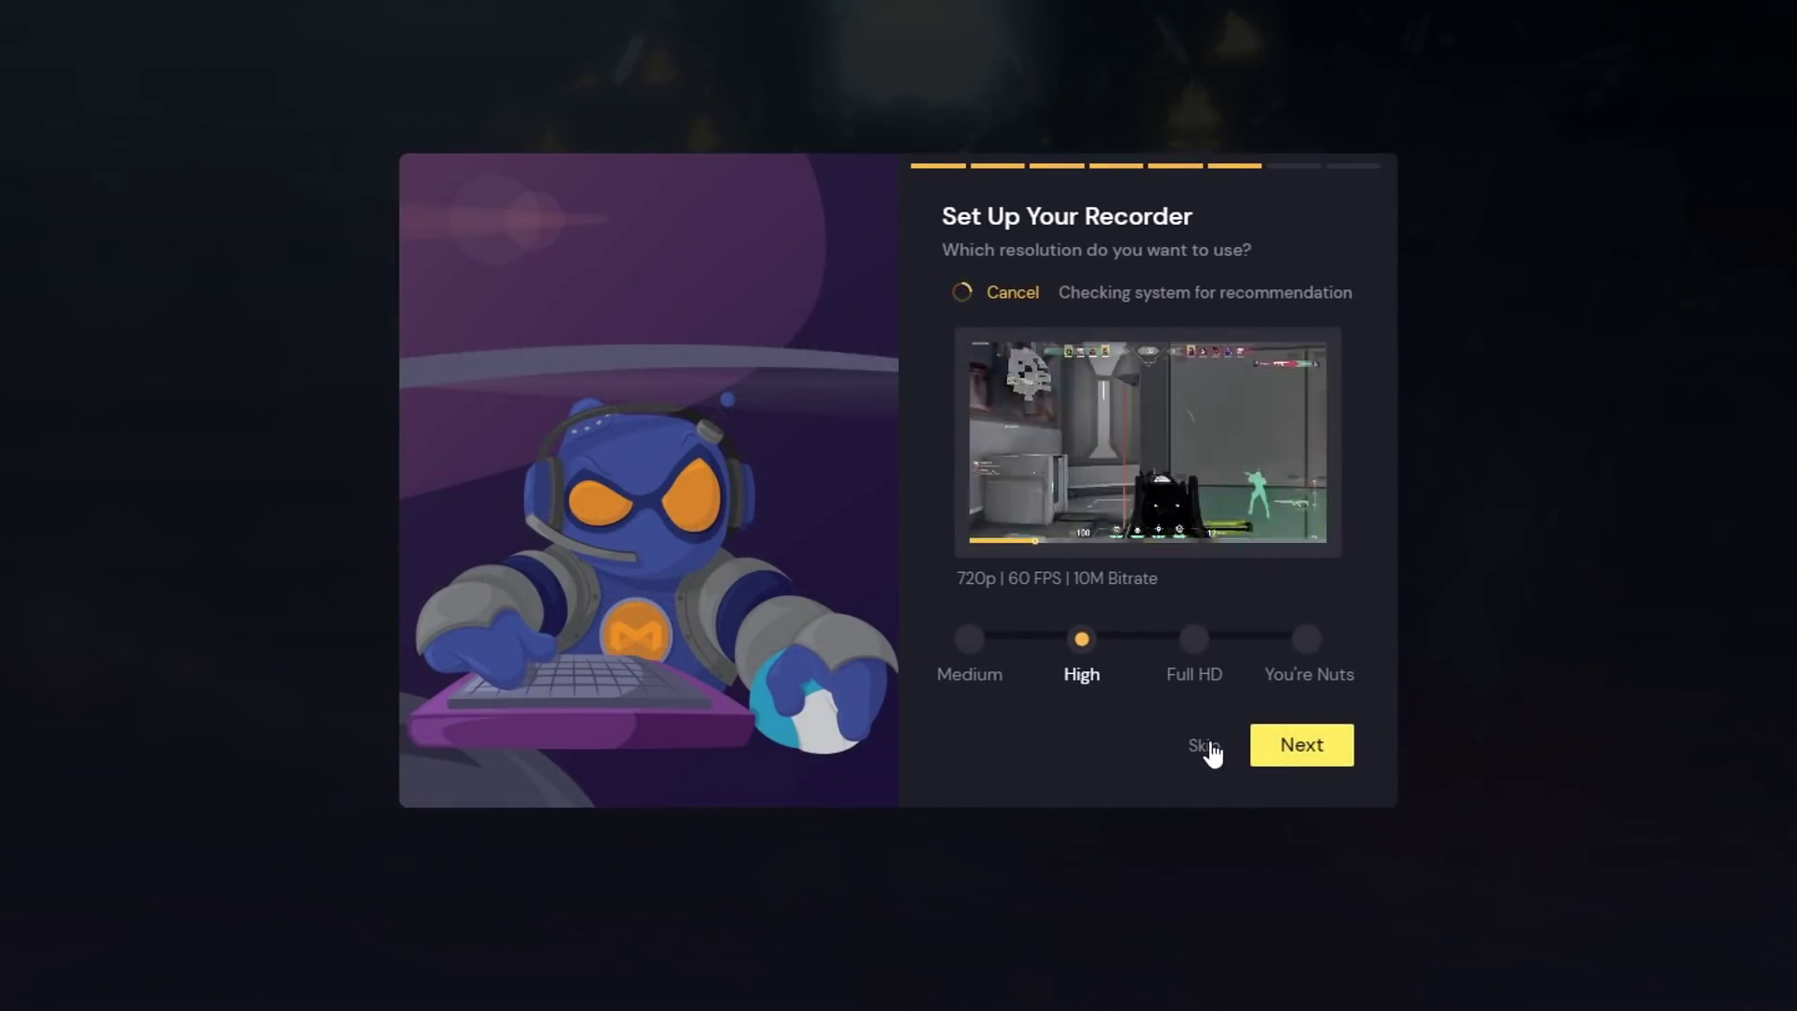
pyautogui.click(1193, 657)
pyautogui.click(1295, 653)
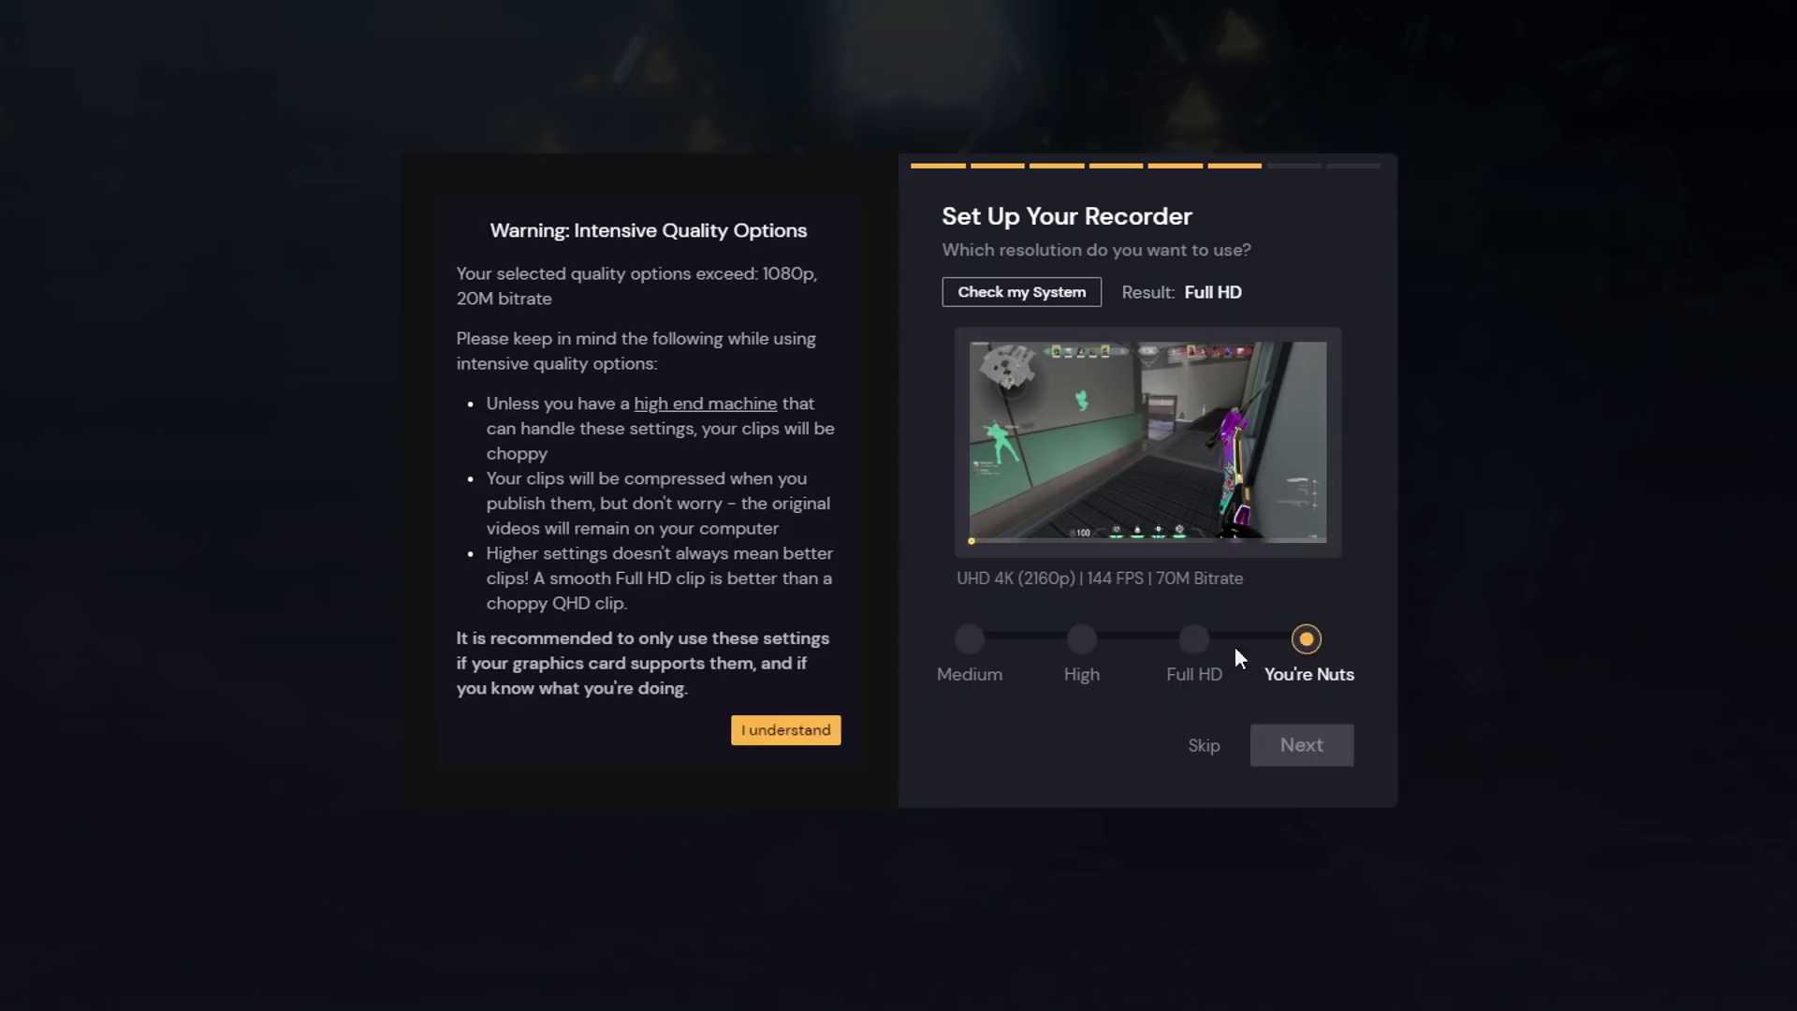
pyautogui.click(970, 646)
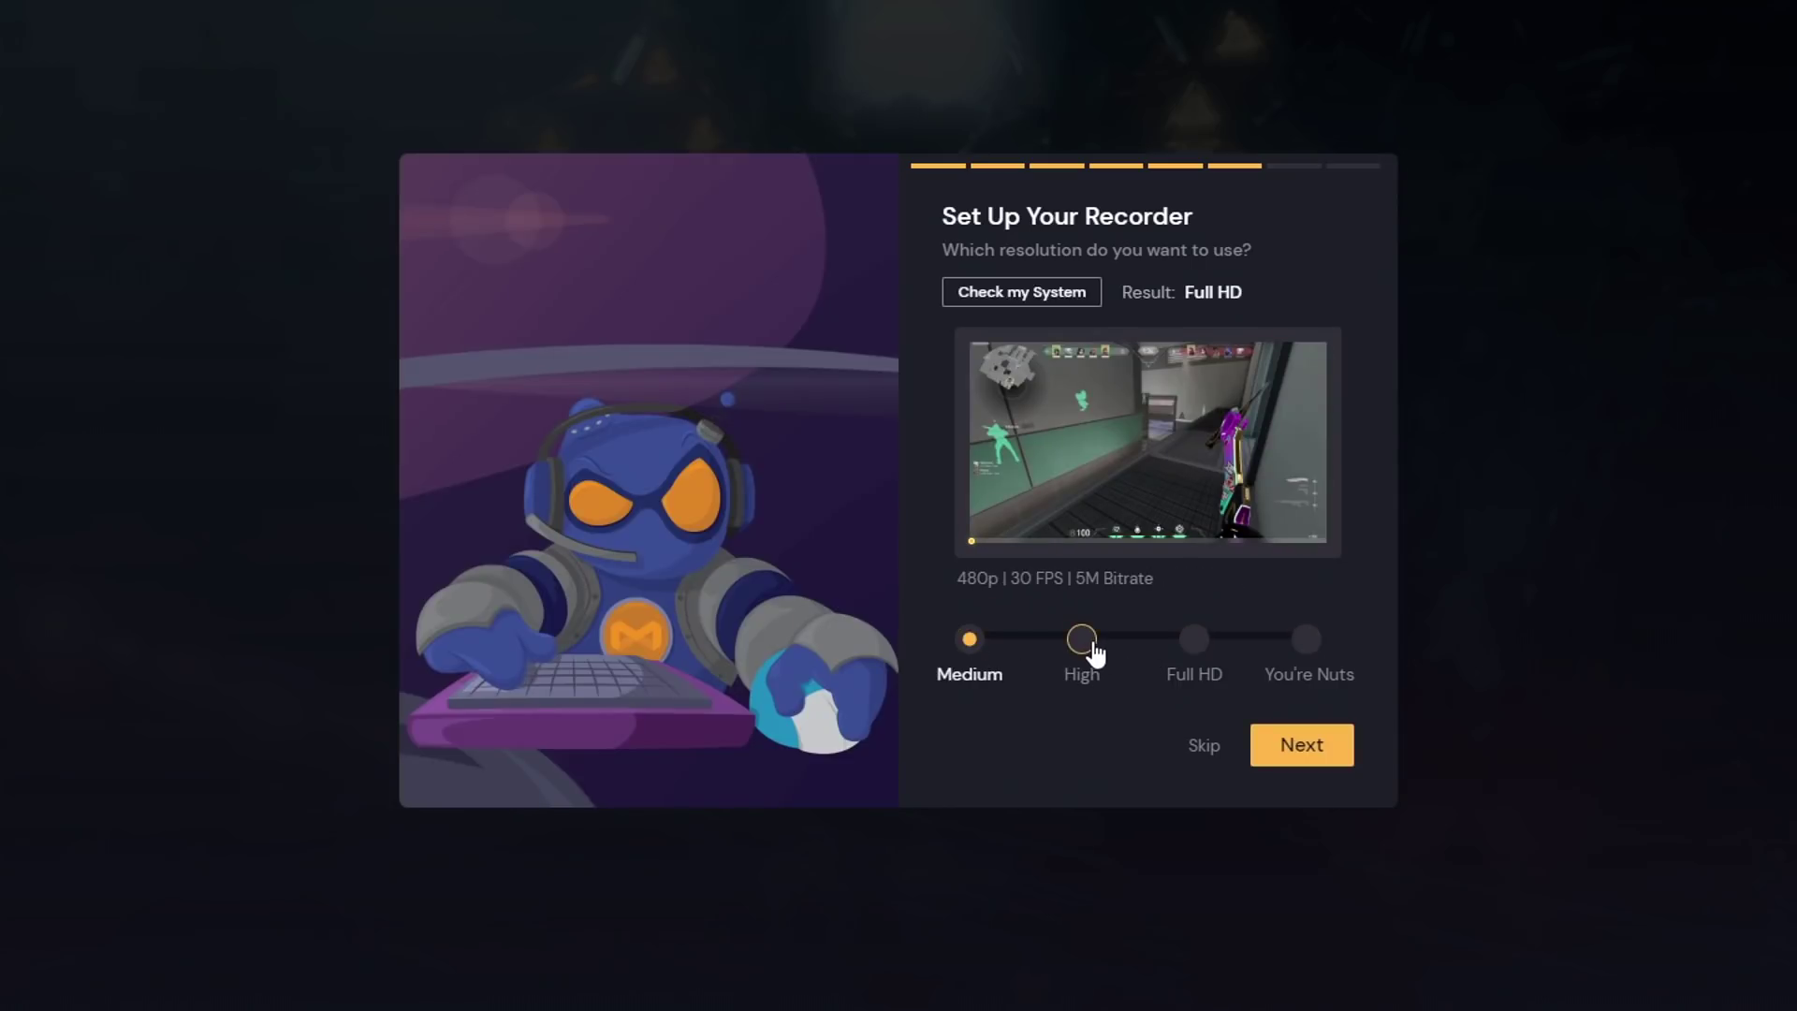
pyautogui.click(1197, 655)
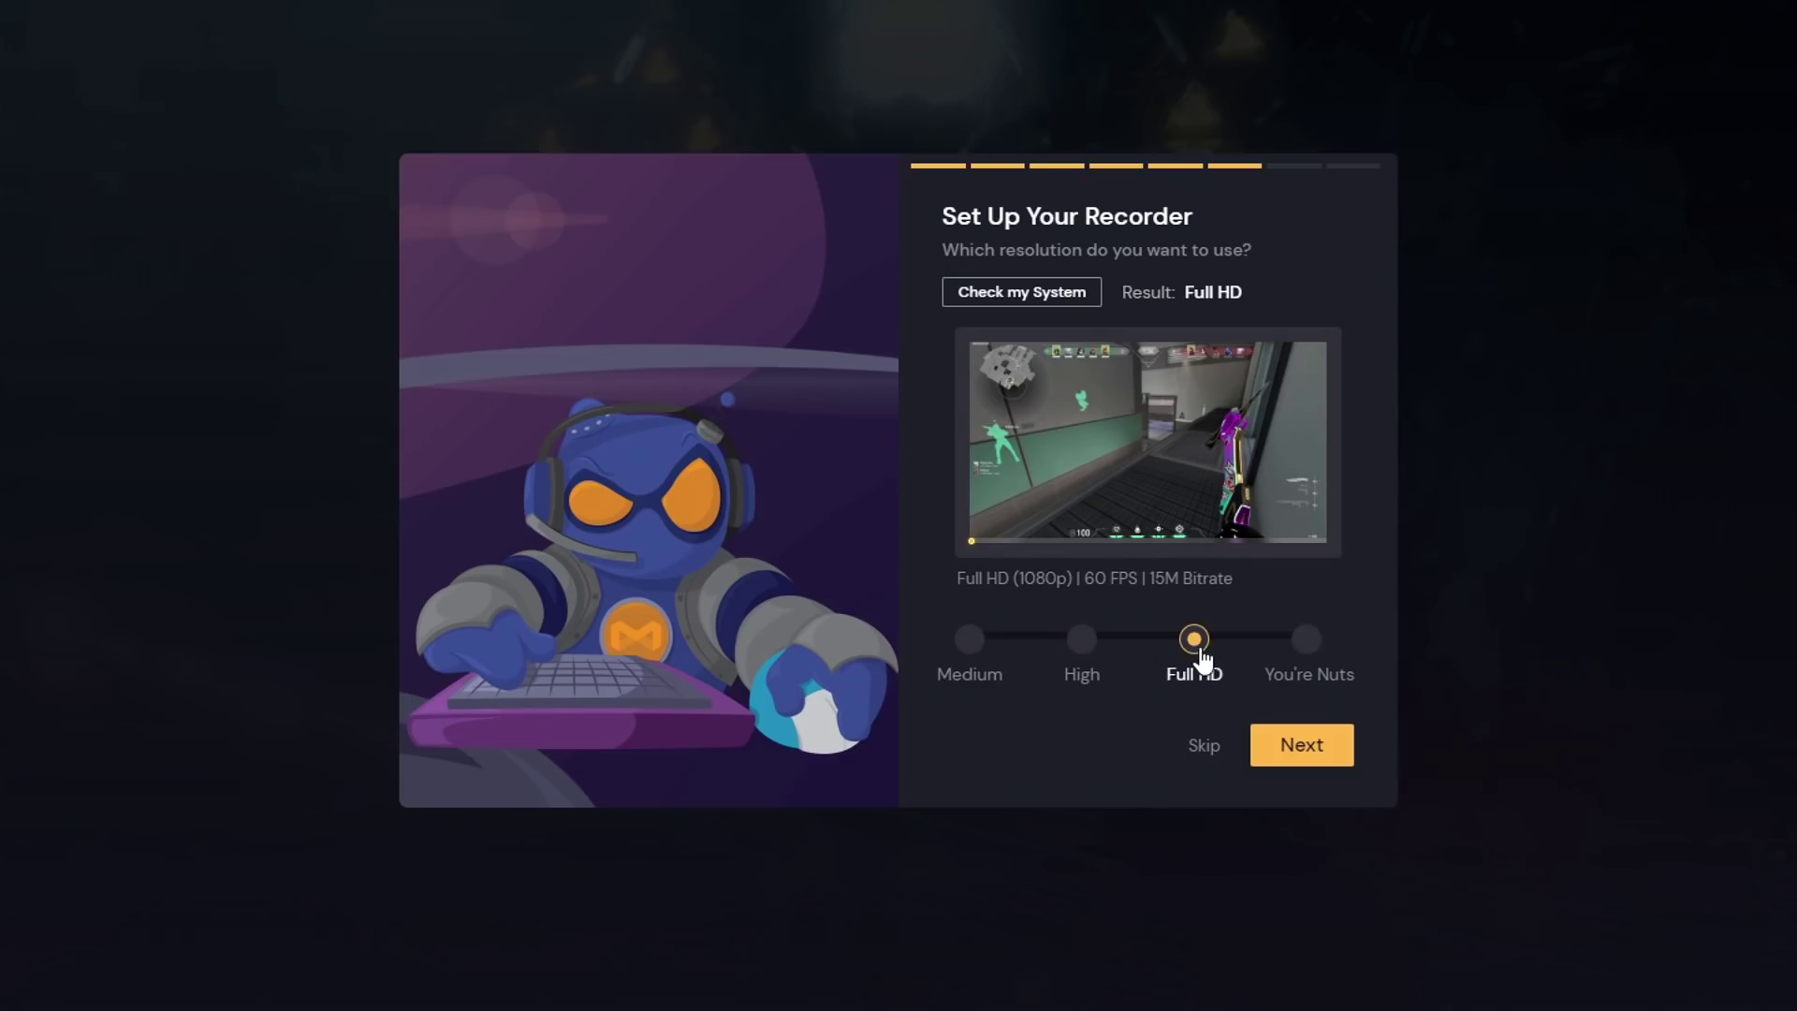
pyautogui.click(1306, 644)
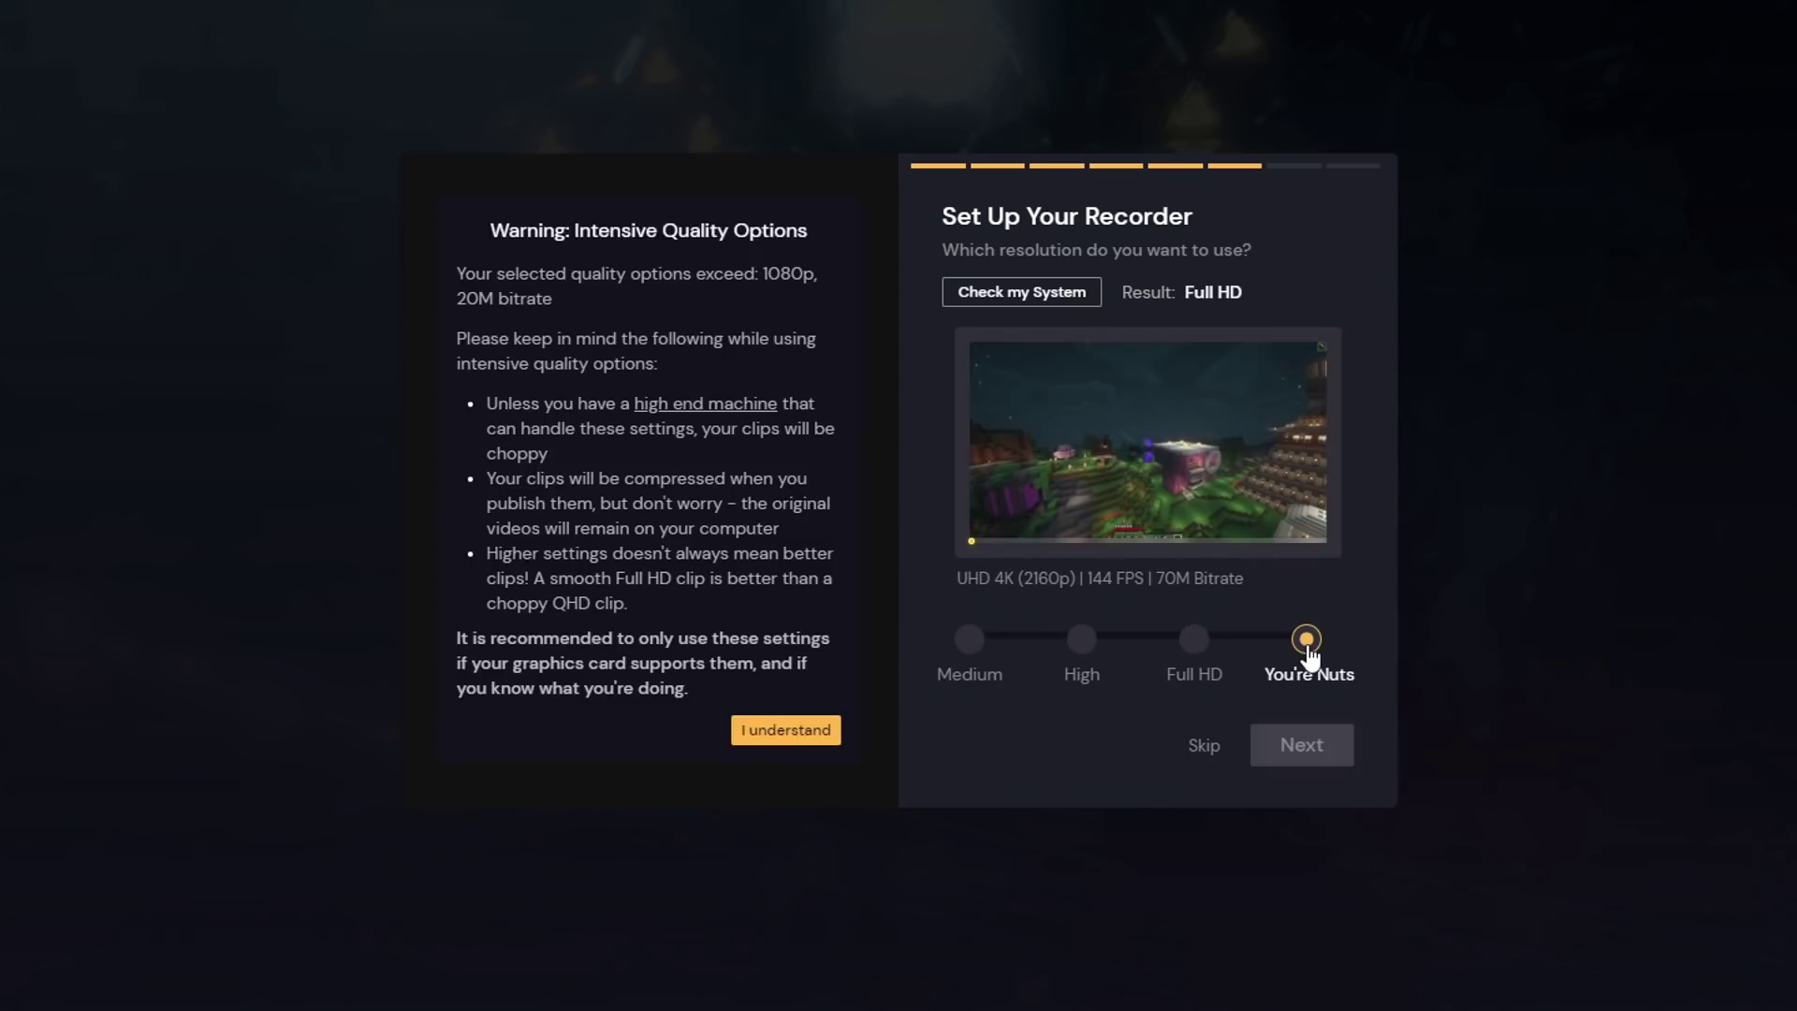
pyautogui.click(1194, 639)
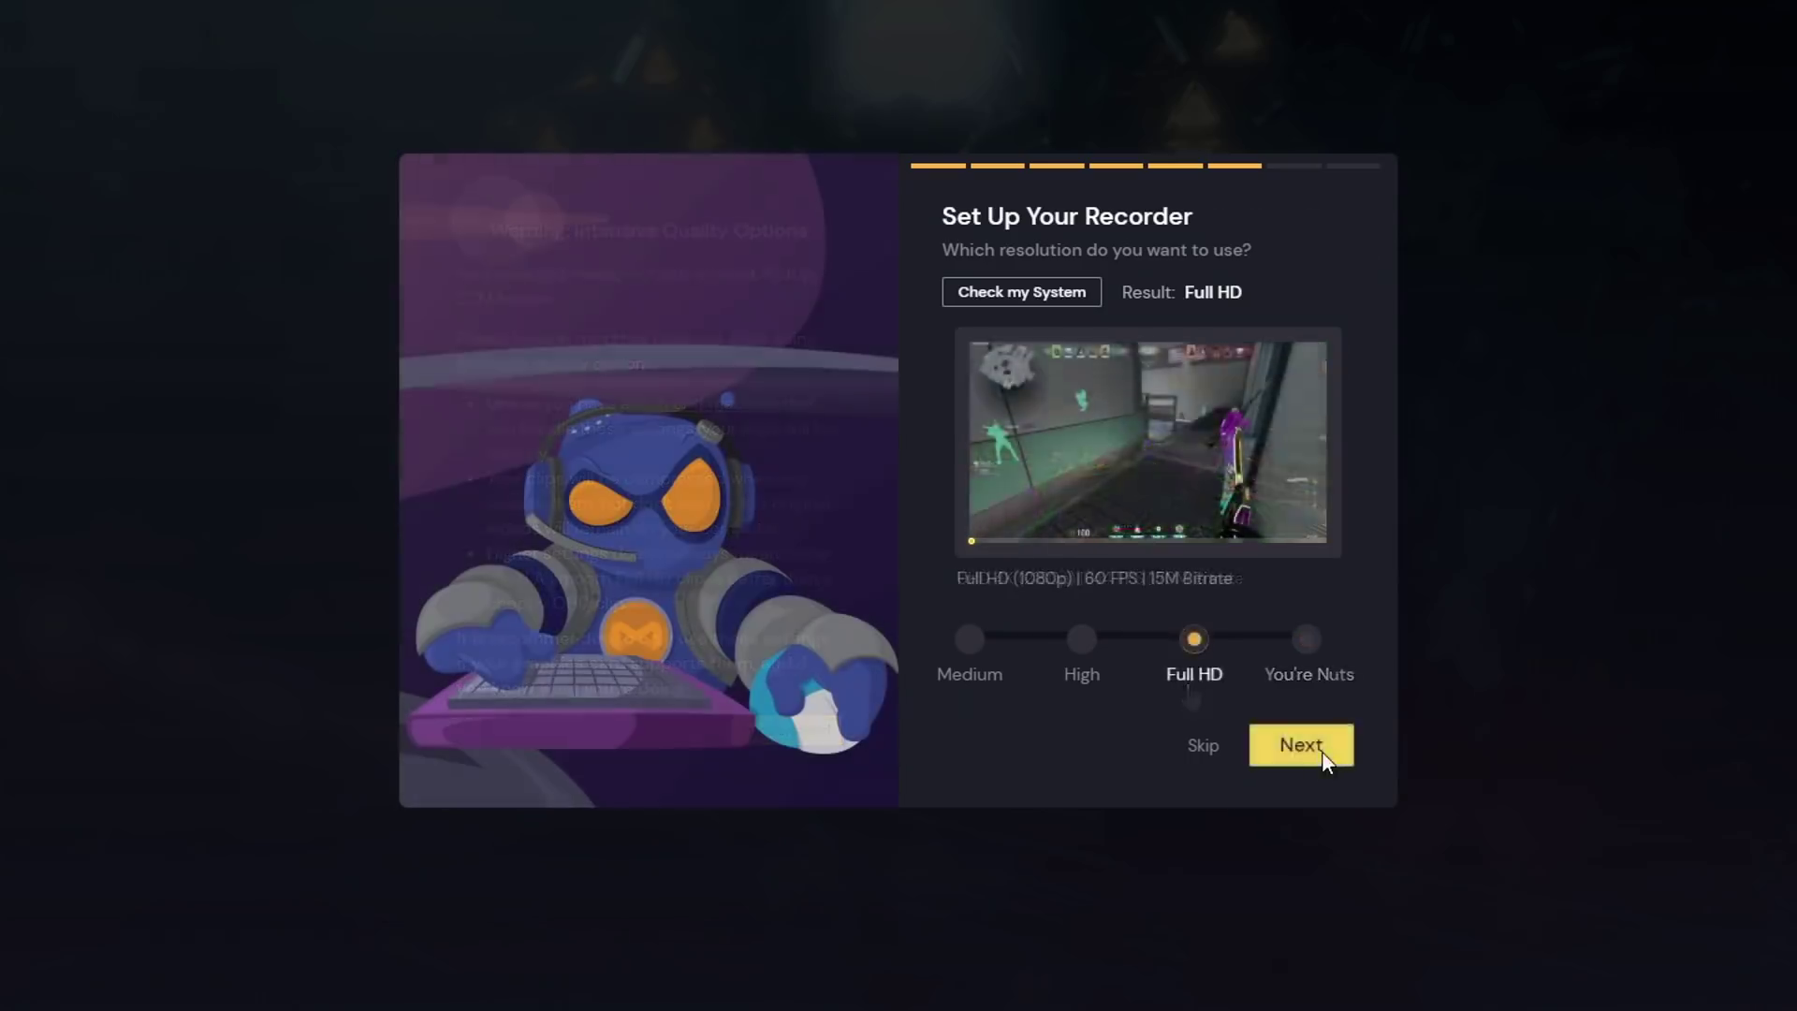
pyautogui.click(1315, 747)
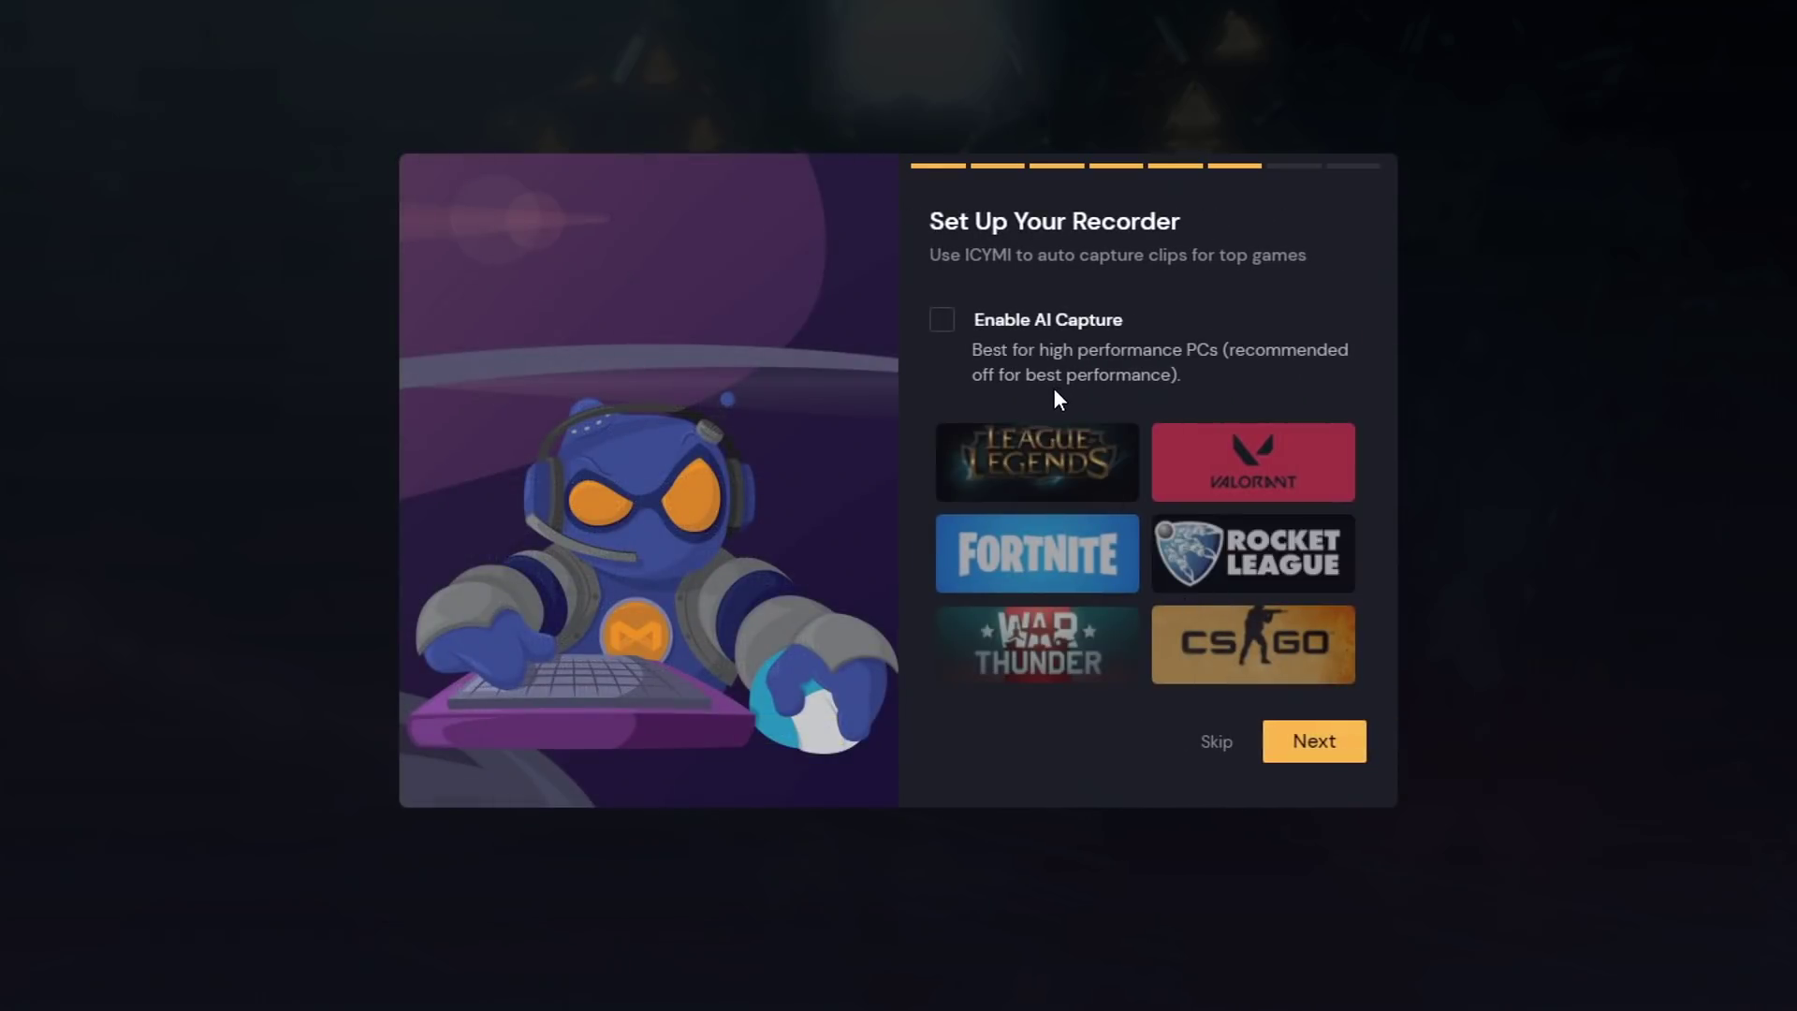
# - Enable AI Capture, record the microphone in clips, and keep recording all PC audio
pyautogui.click(1066, 325)
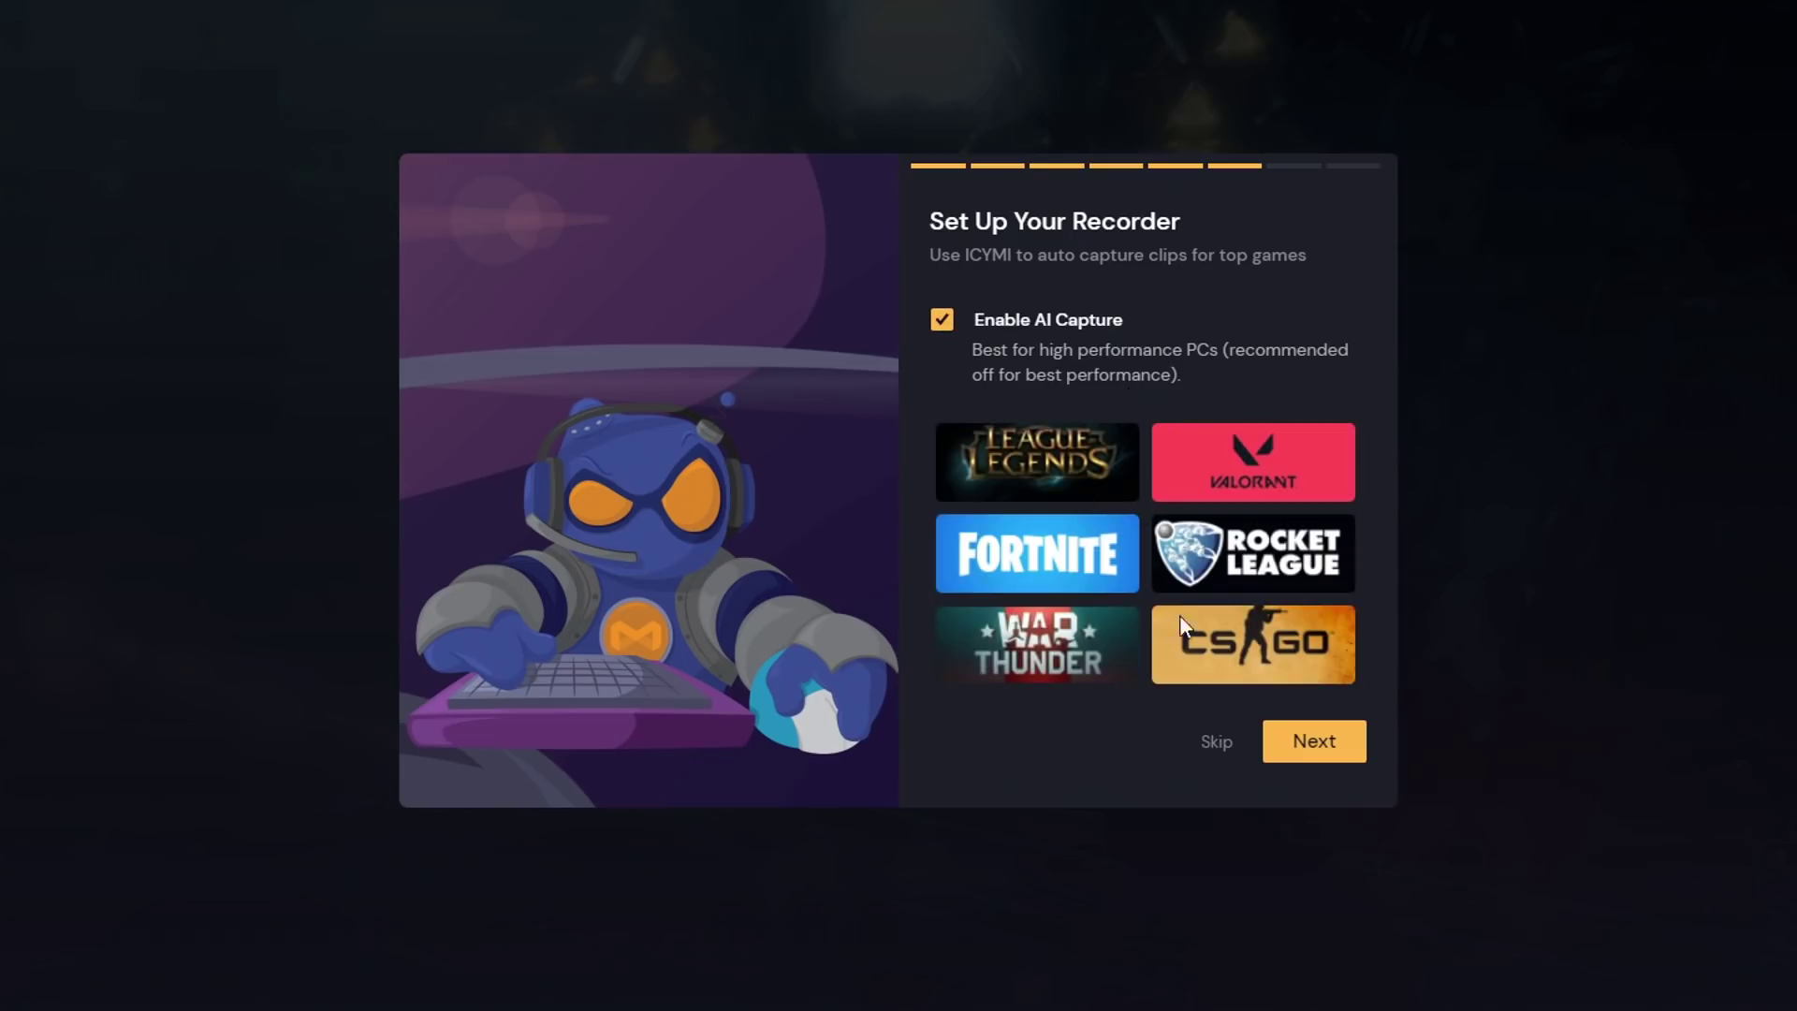
pyautogui.click(1310, 749)
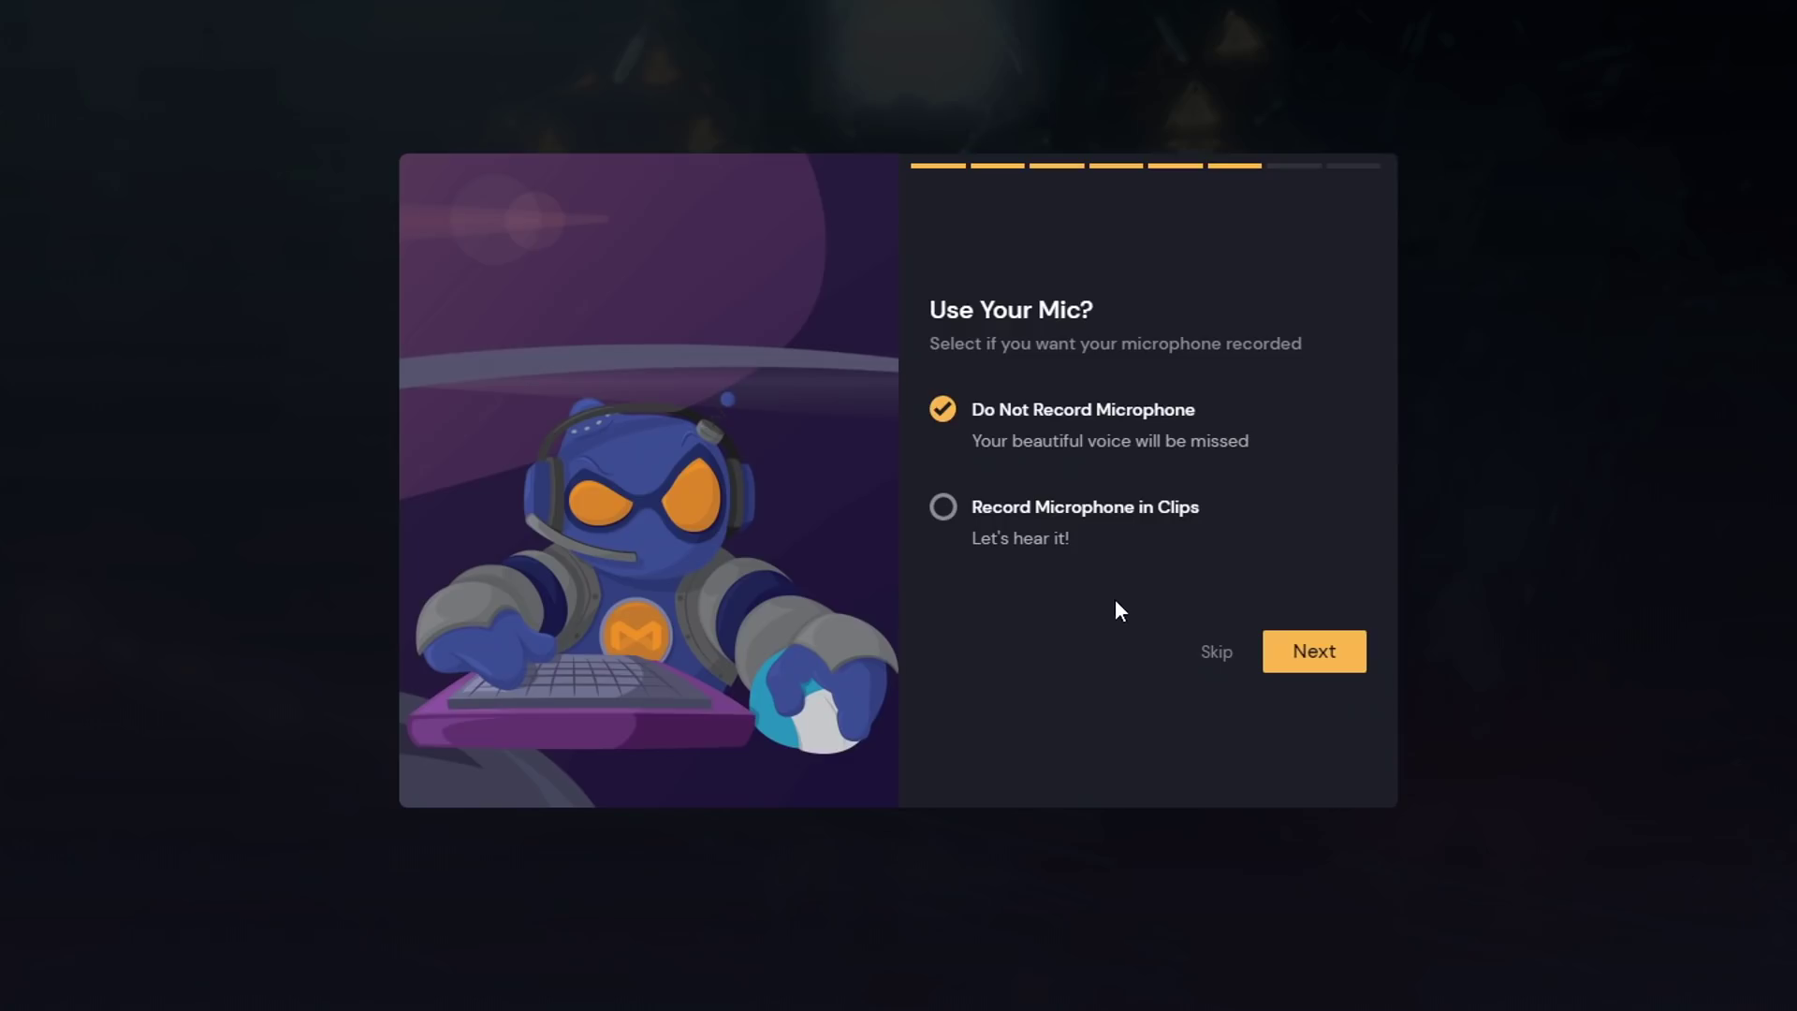
pyautogui.click(1039, 520)
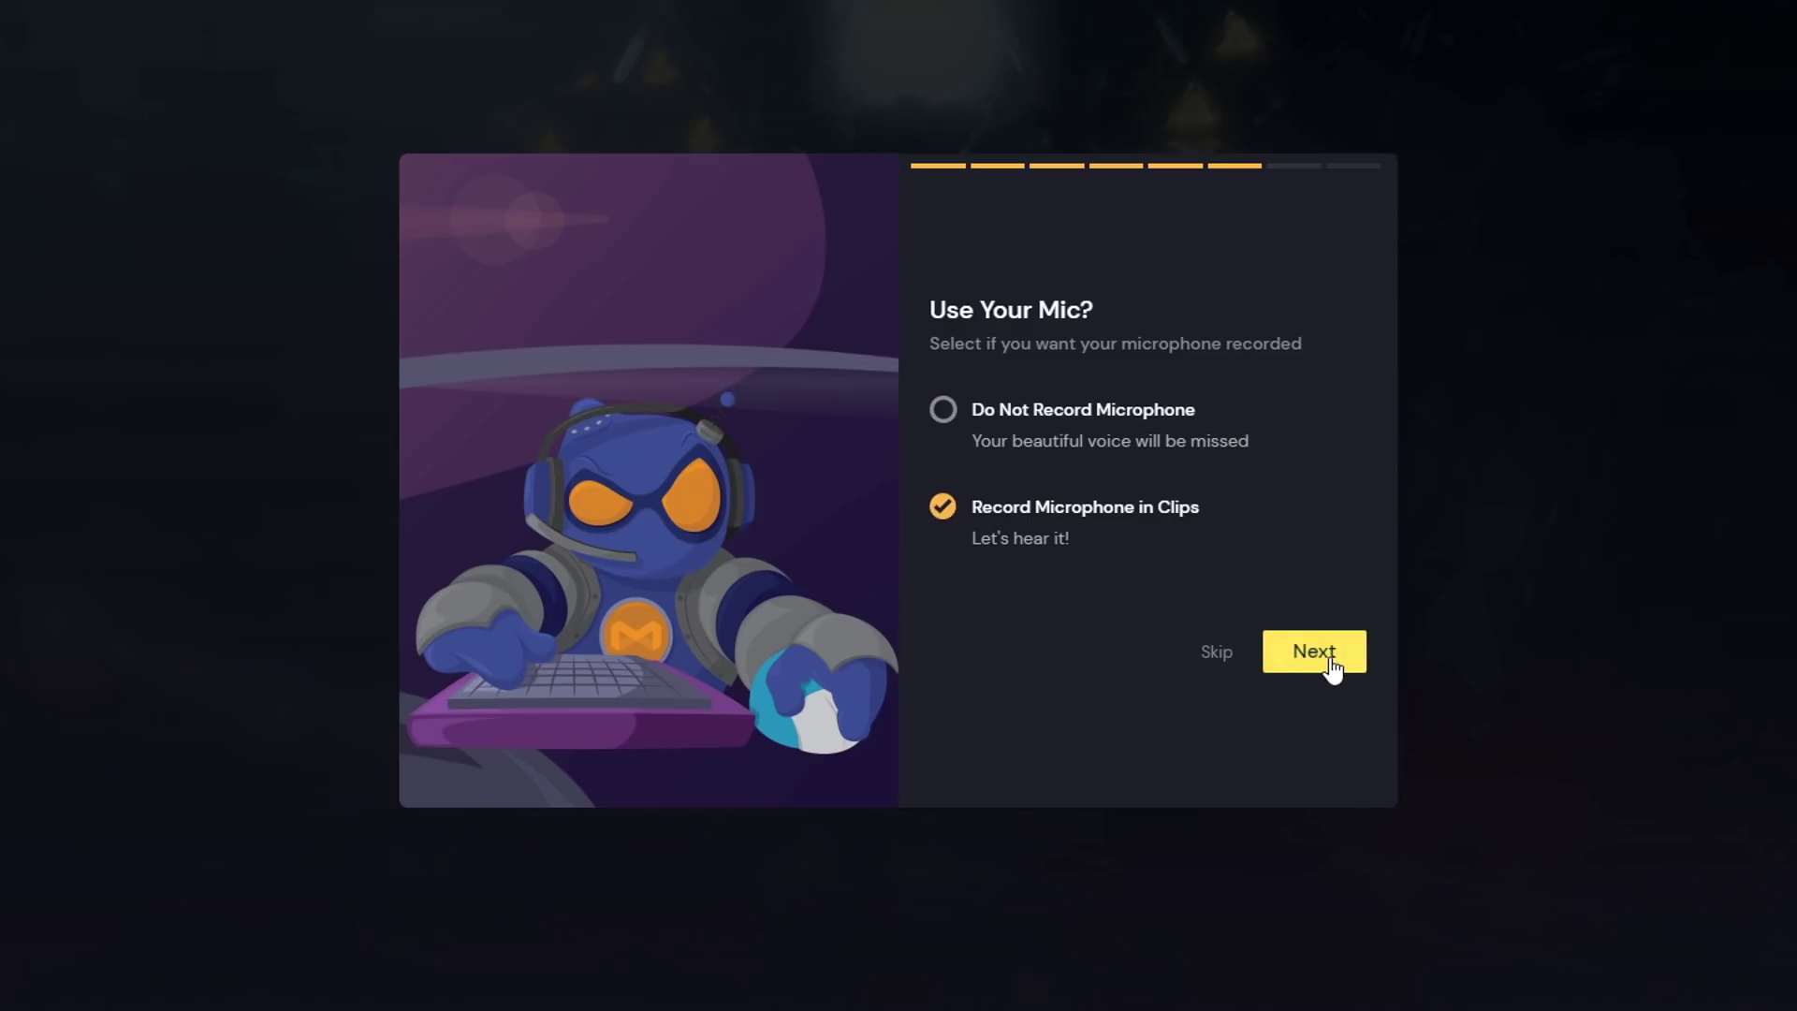
pyautogui.click(1329, 658)
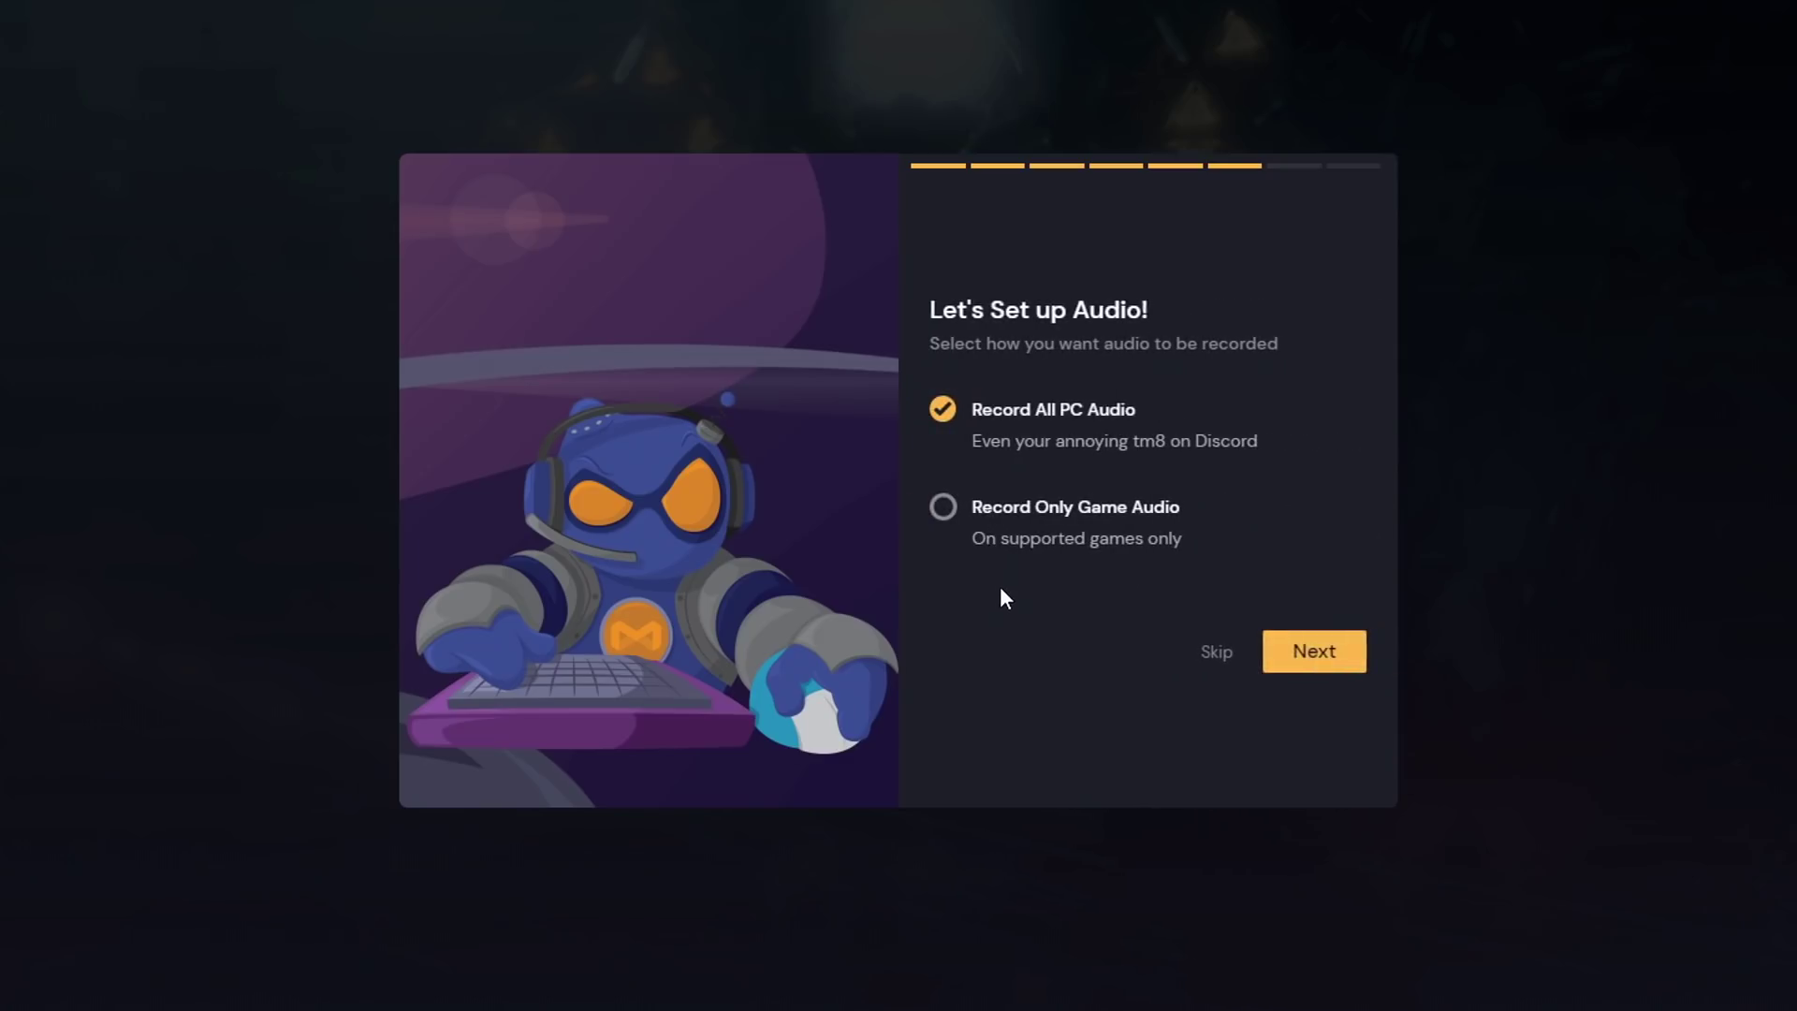
pyautogui.click(1307, 661)
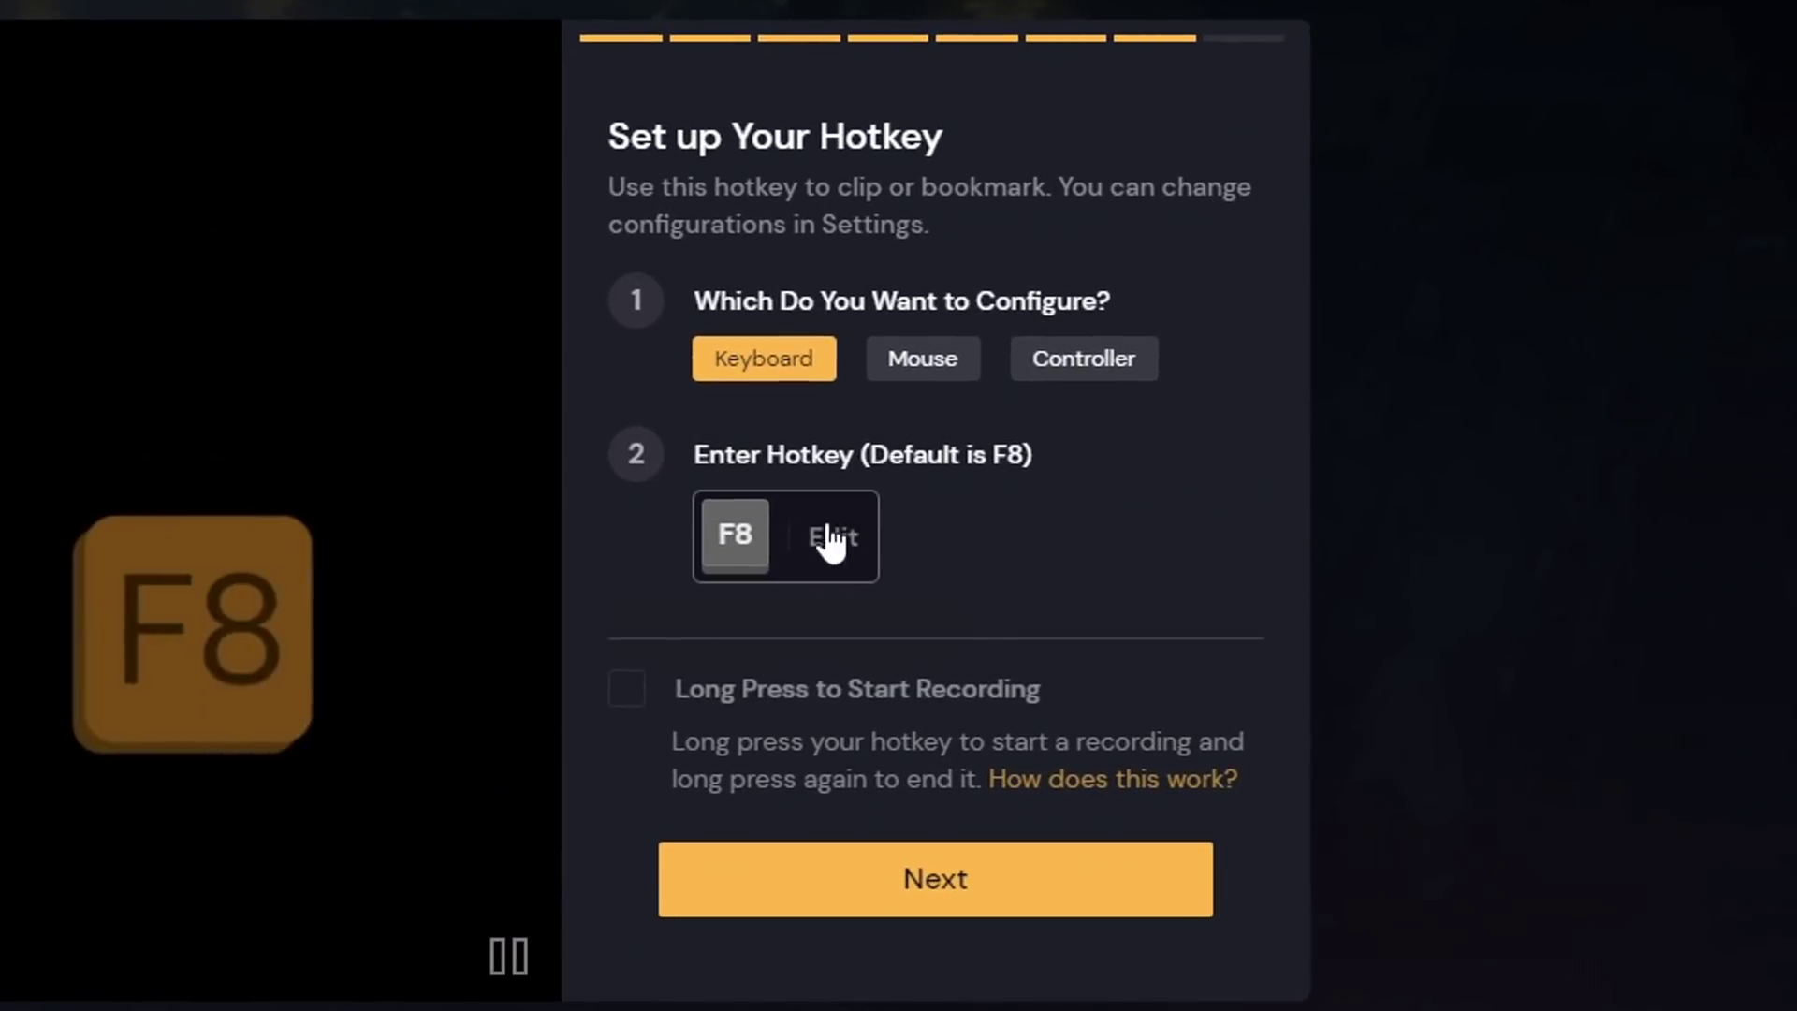
# - Replace the F8 clip hotkey with Numpad - and save it
pyautogui.click(751, 563)
pyautogui.click(739, 556)
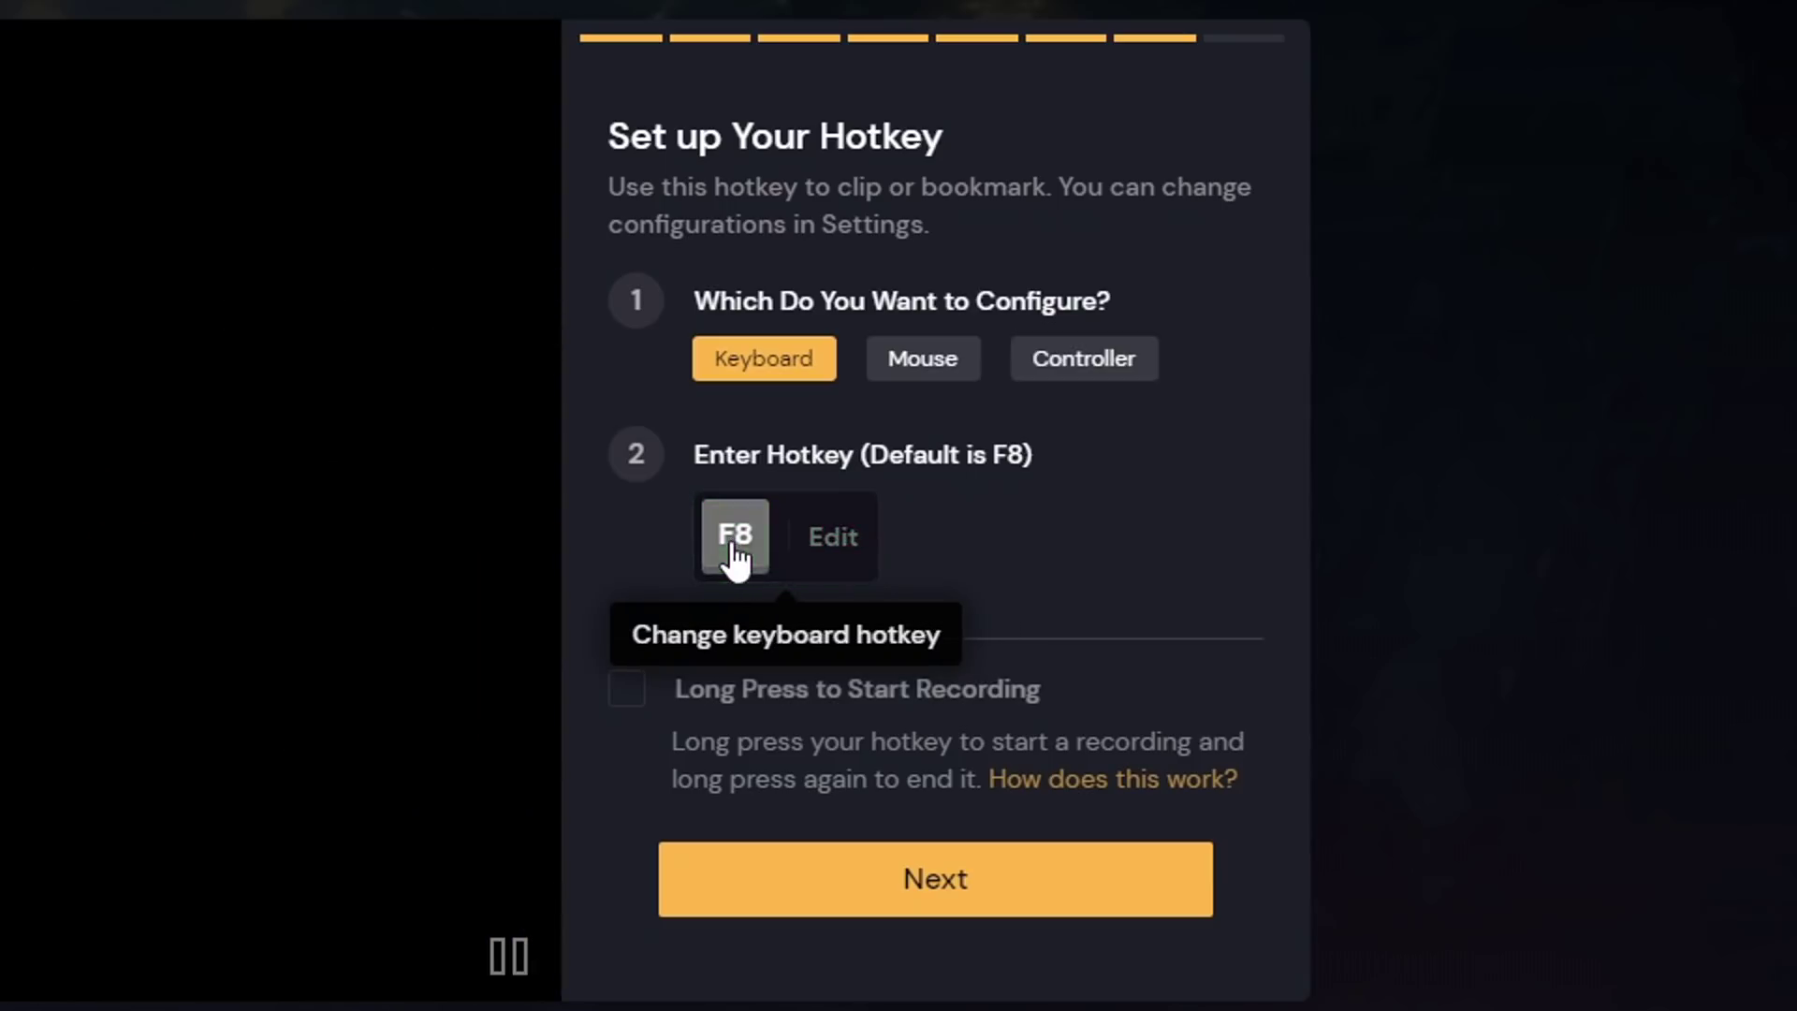
pyautogui.click(833, 543)
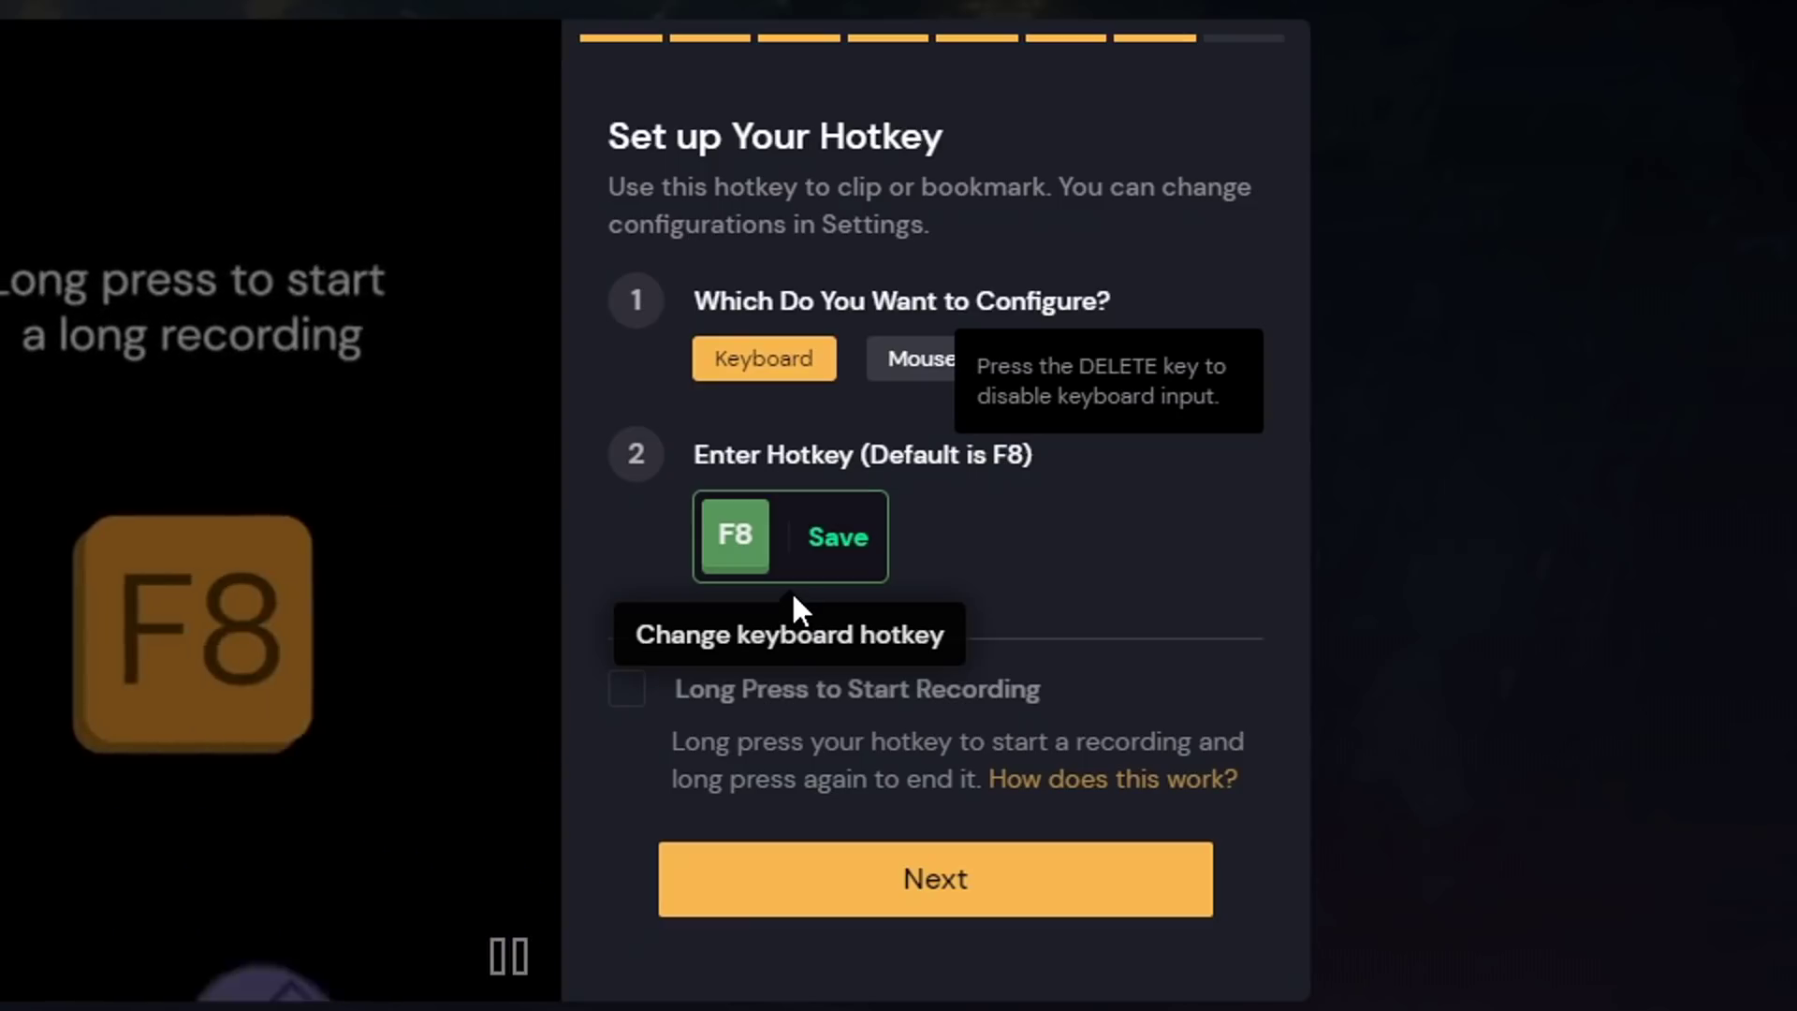
pyautogui.press('KP_Subtract')
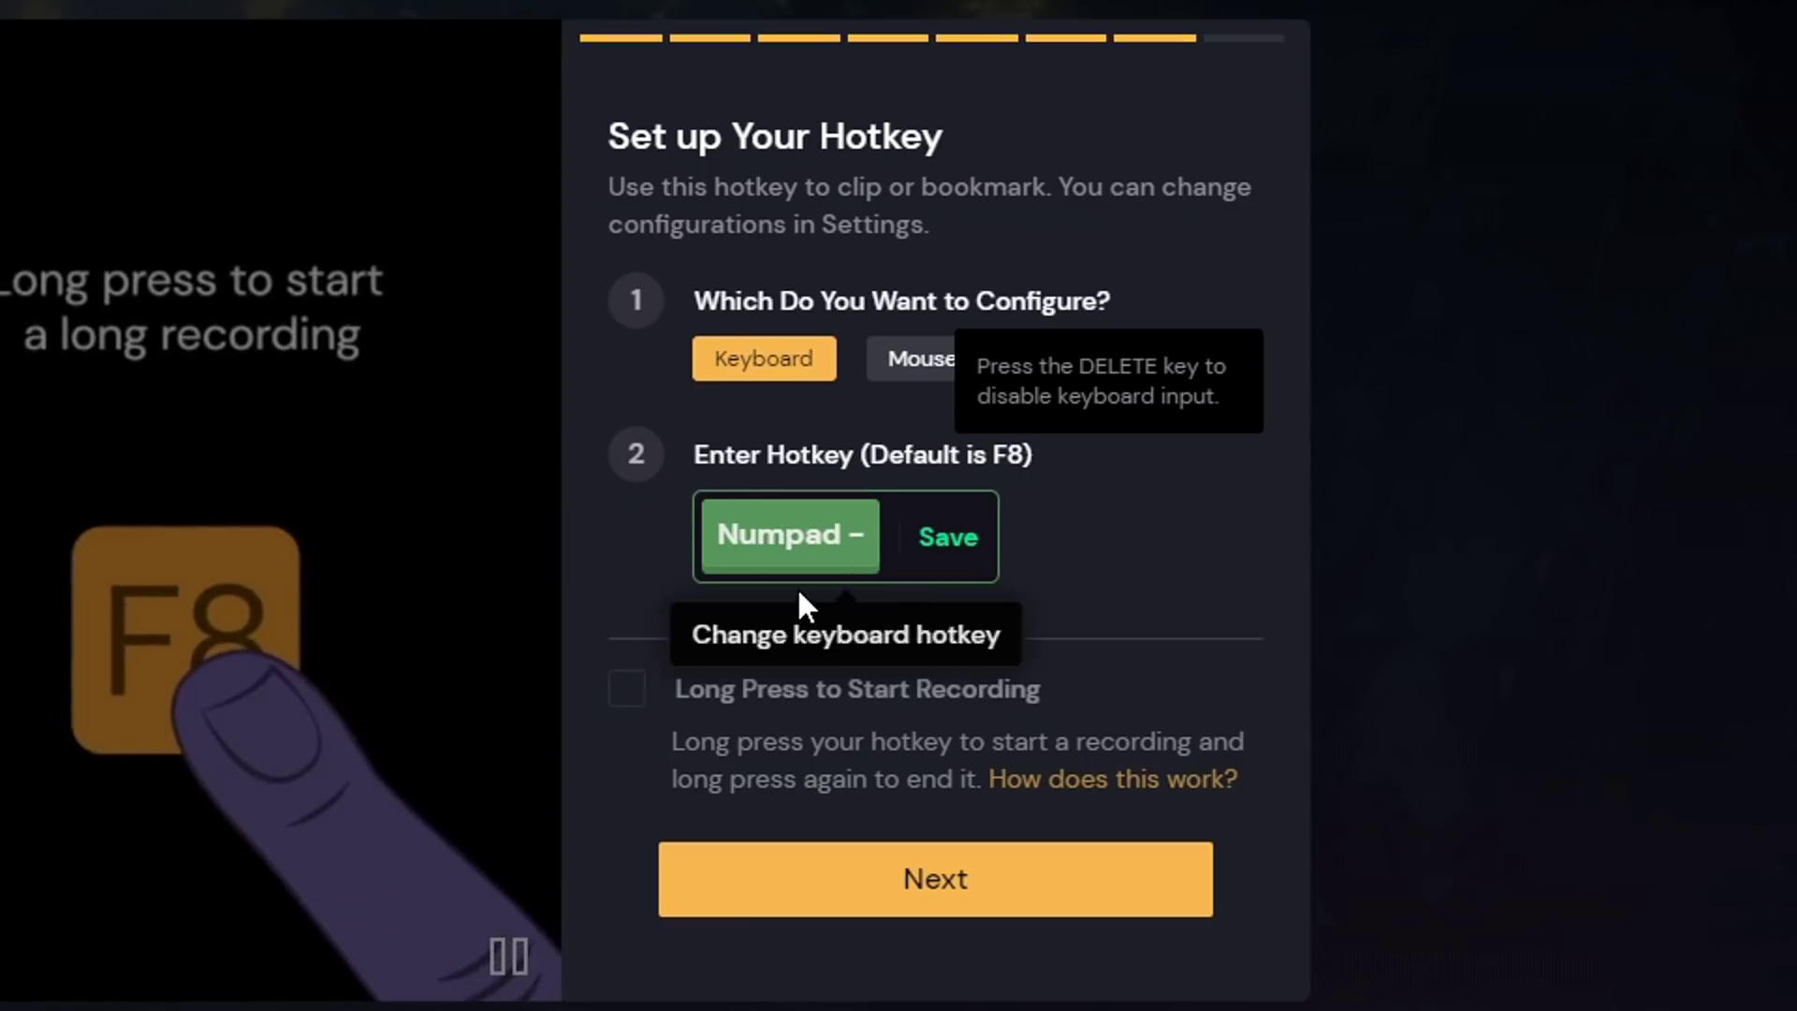
pyautogui.click(965, 894)
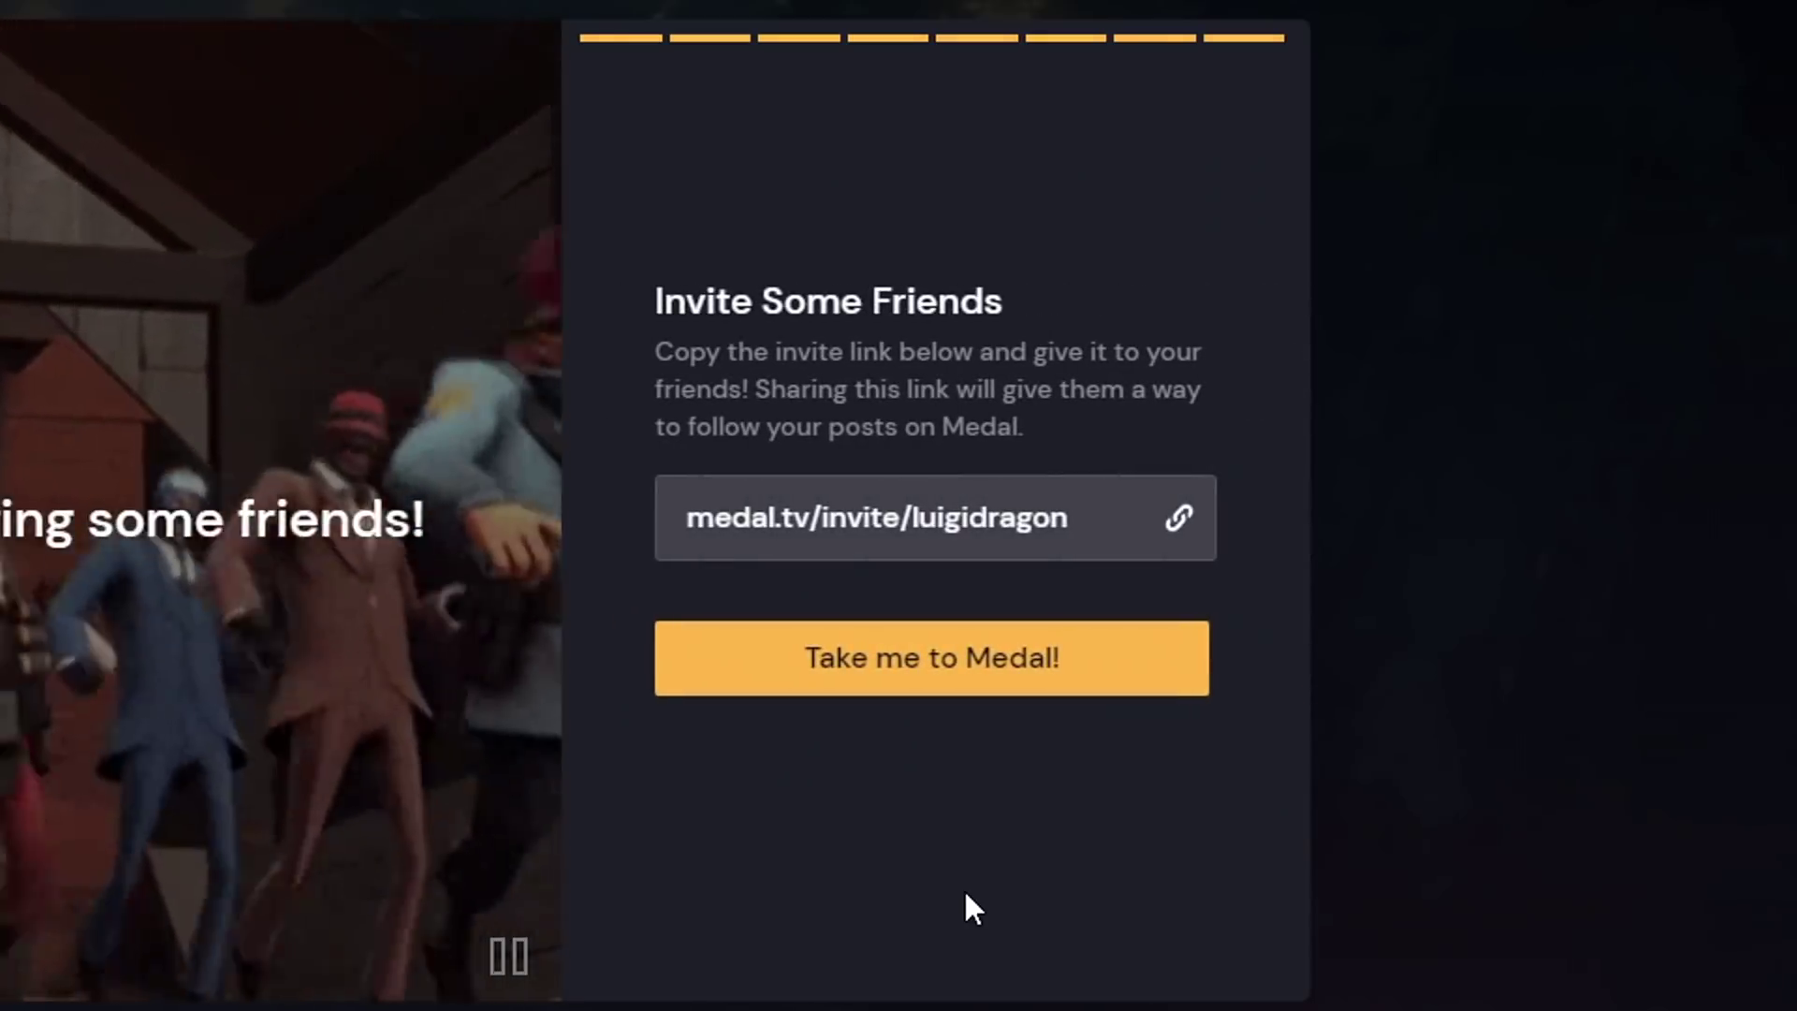
# - Finish onboarding with 'Take me to Medal!' and confirm the League custom game lobby
pyautogui.click(1137, 685)
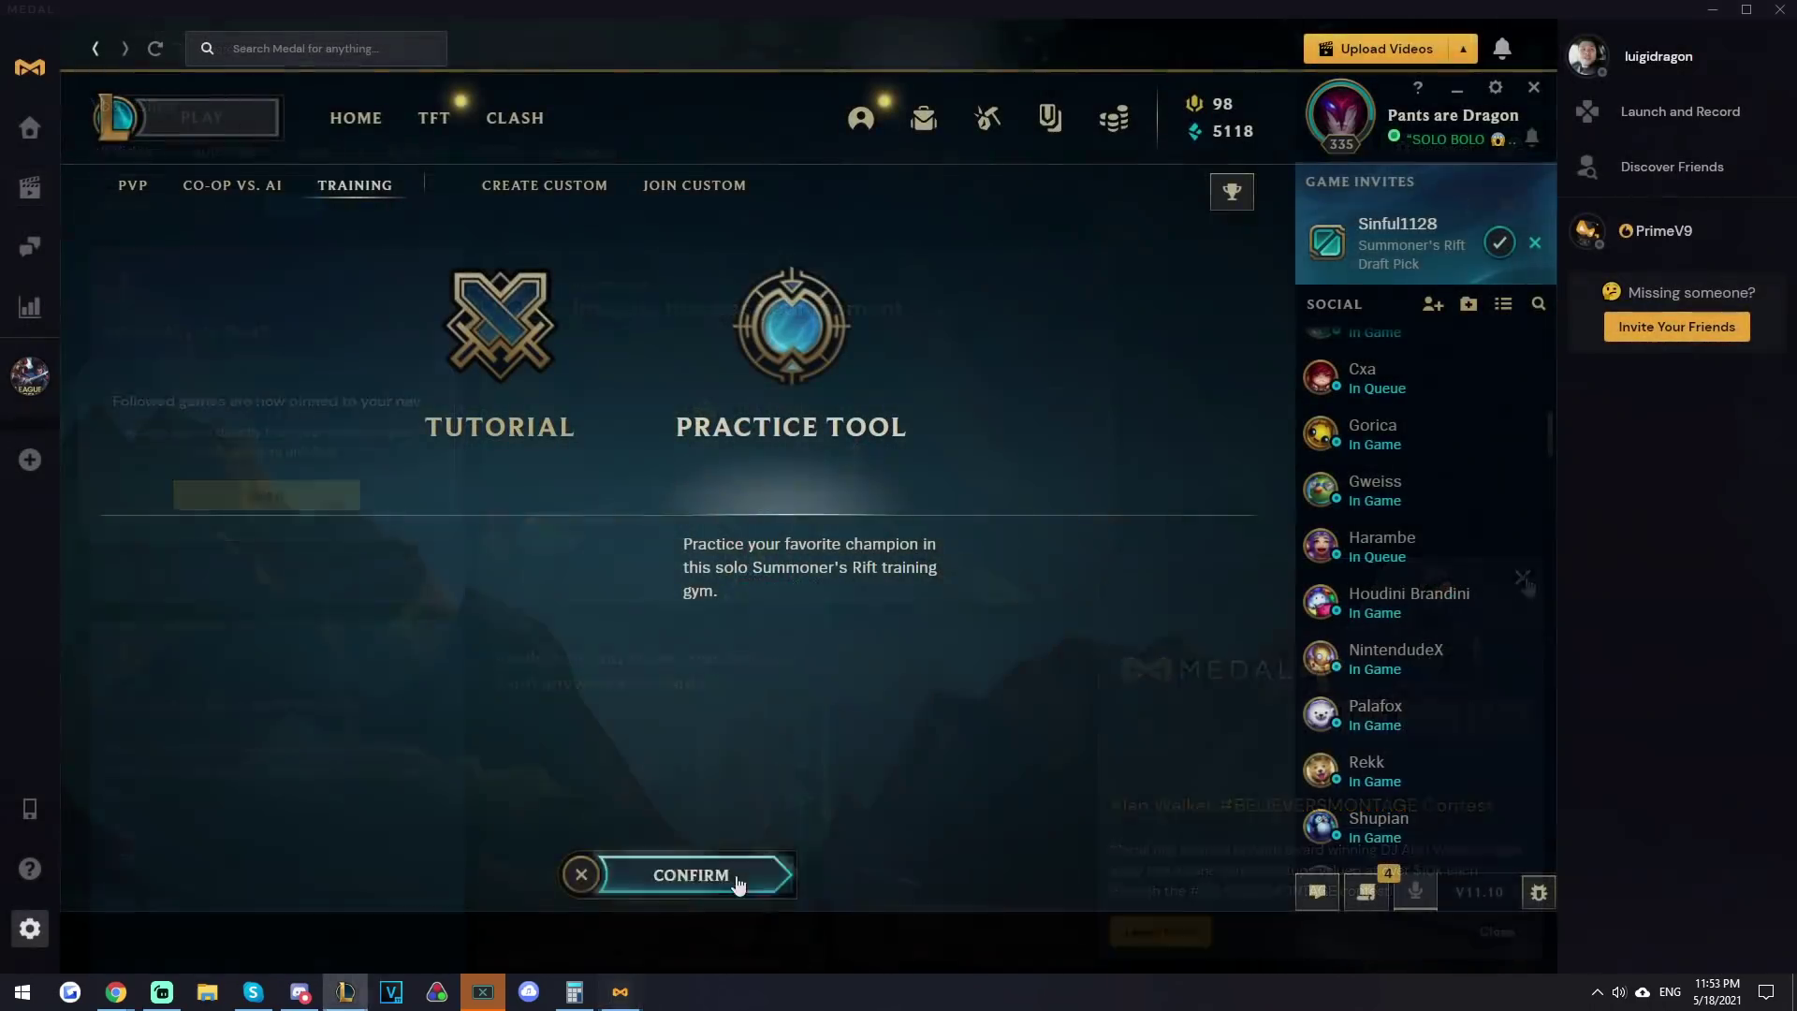
pyautogui.click(736, 879)
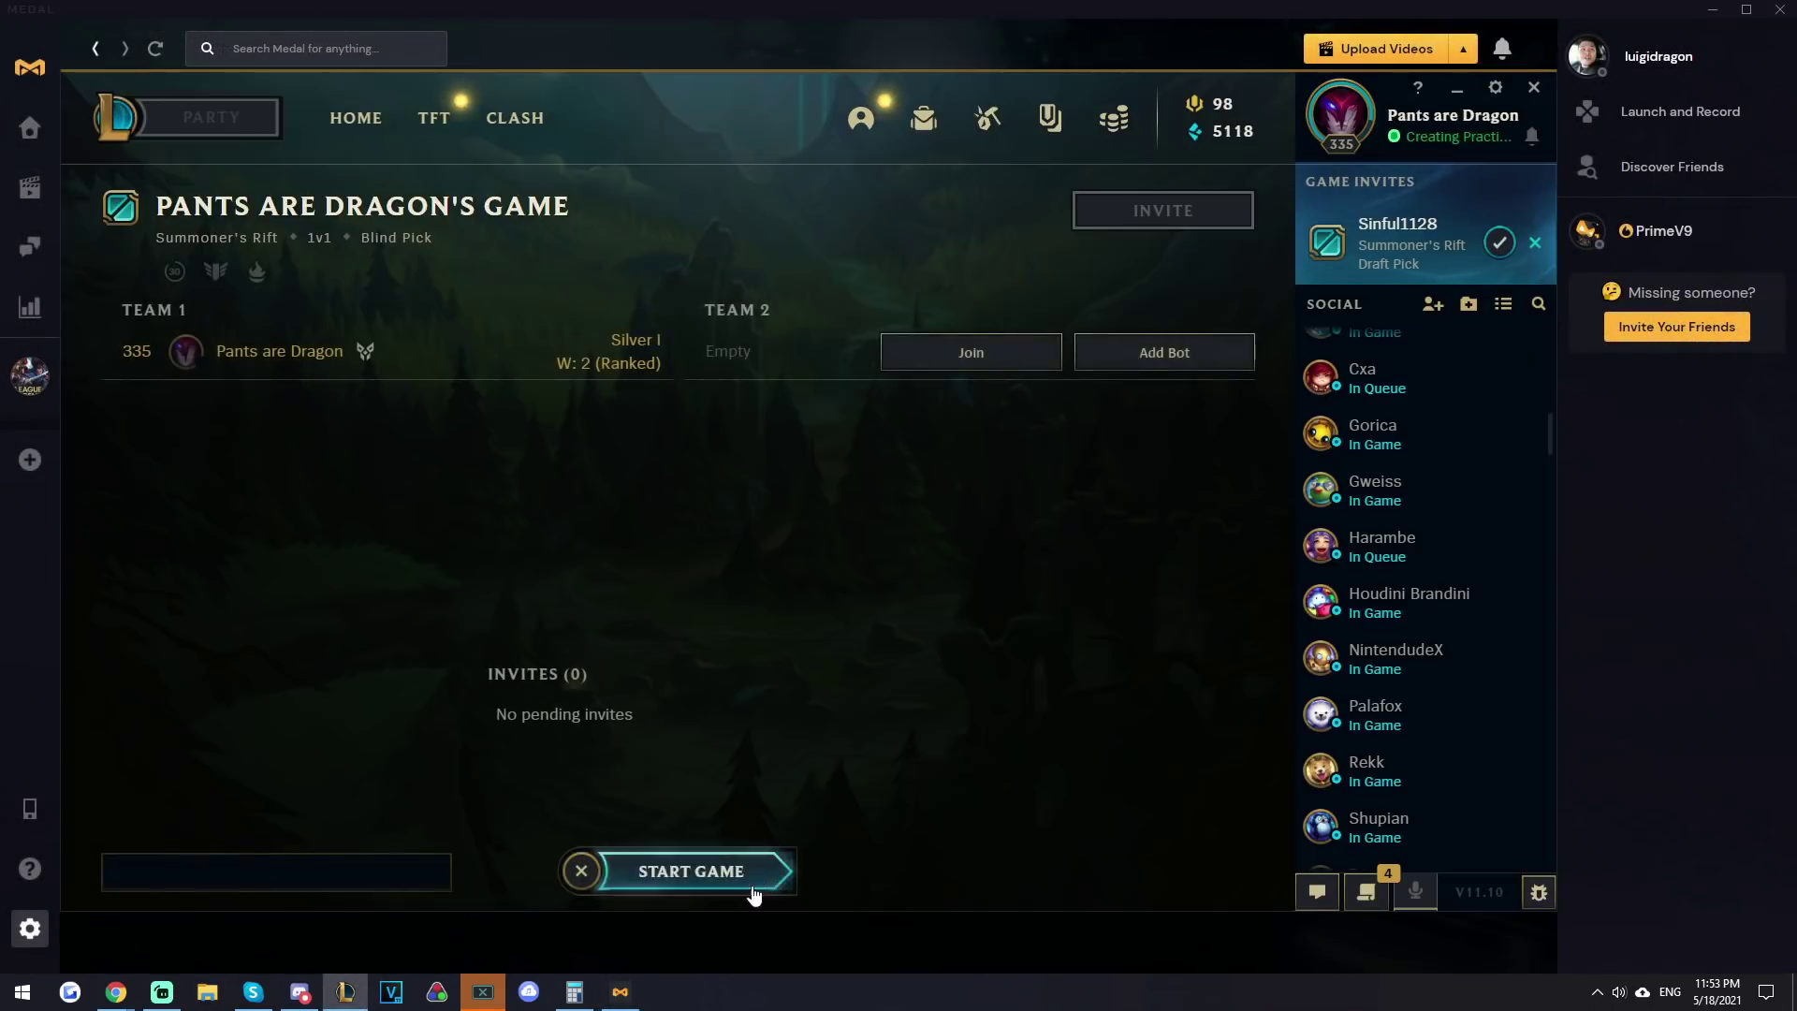
# - Start the custom game and lock in Lee Sin as the champion
pyautogui.click(711, 871)
pyautogui.scroll(-6, 818, 692)
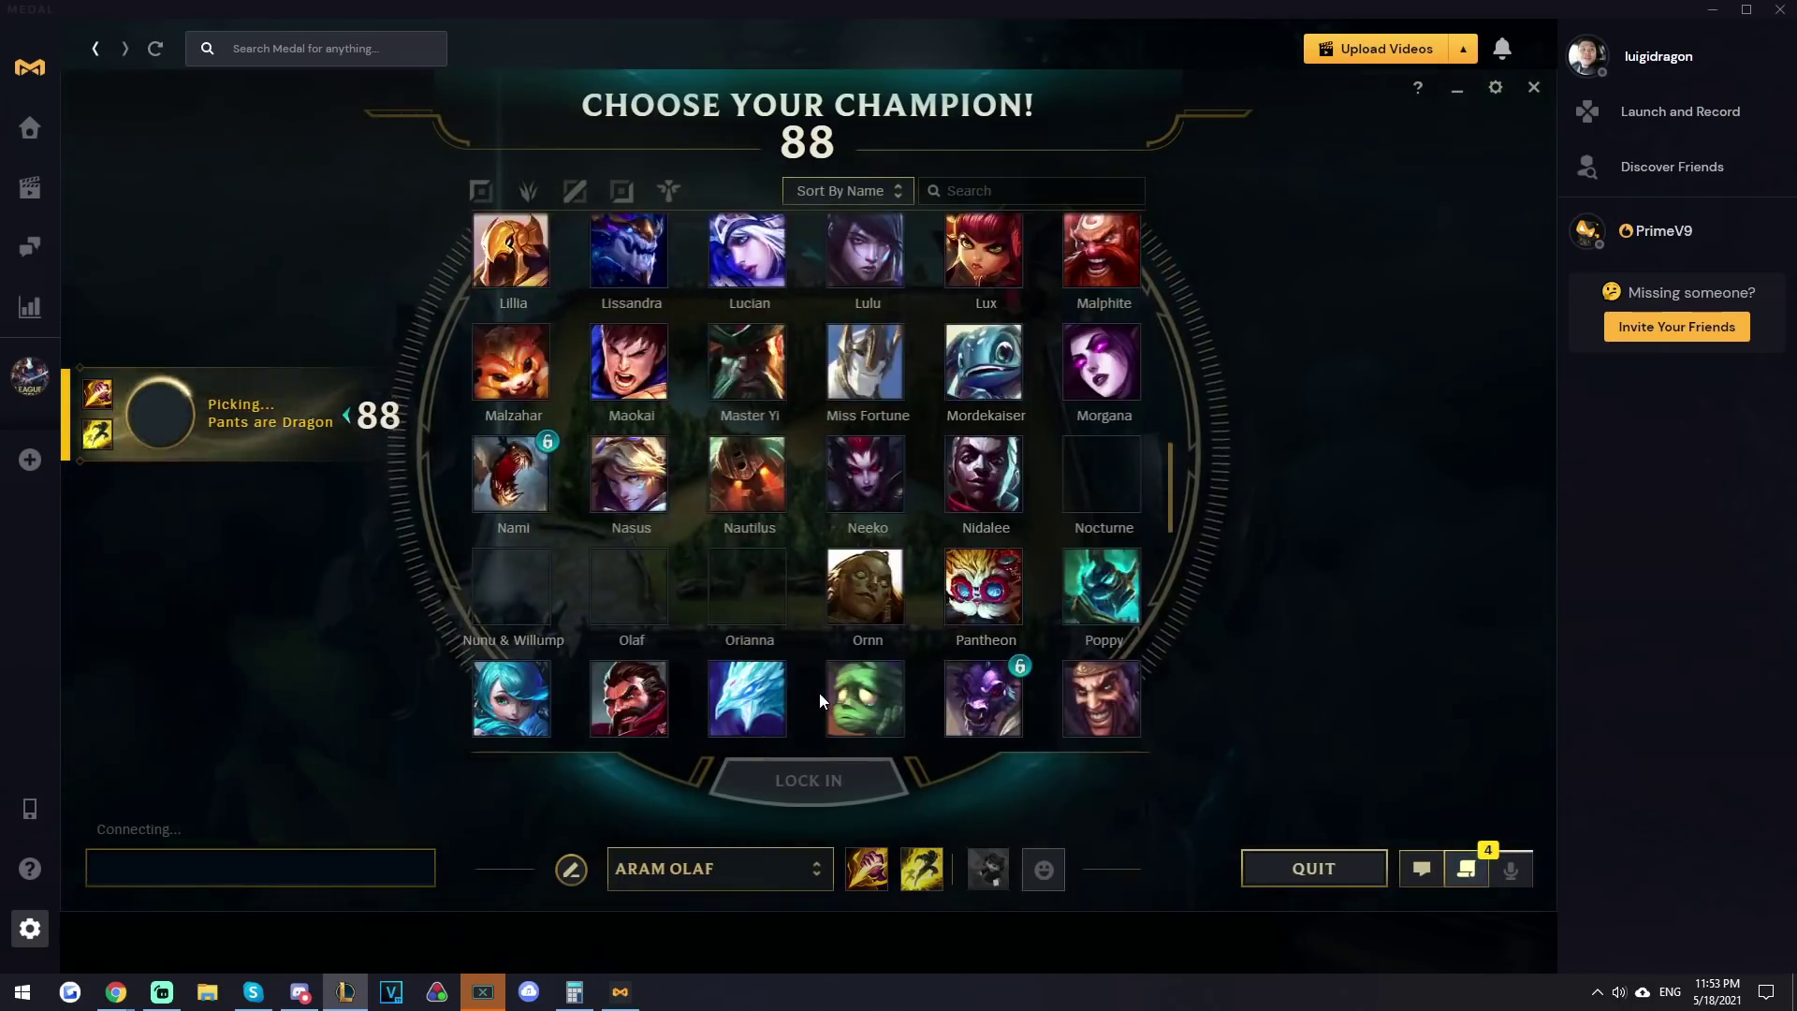
pyautogui.scroll(2, 820, 700)
pyautogui.click(984, 387)
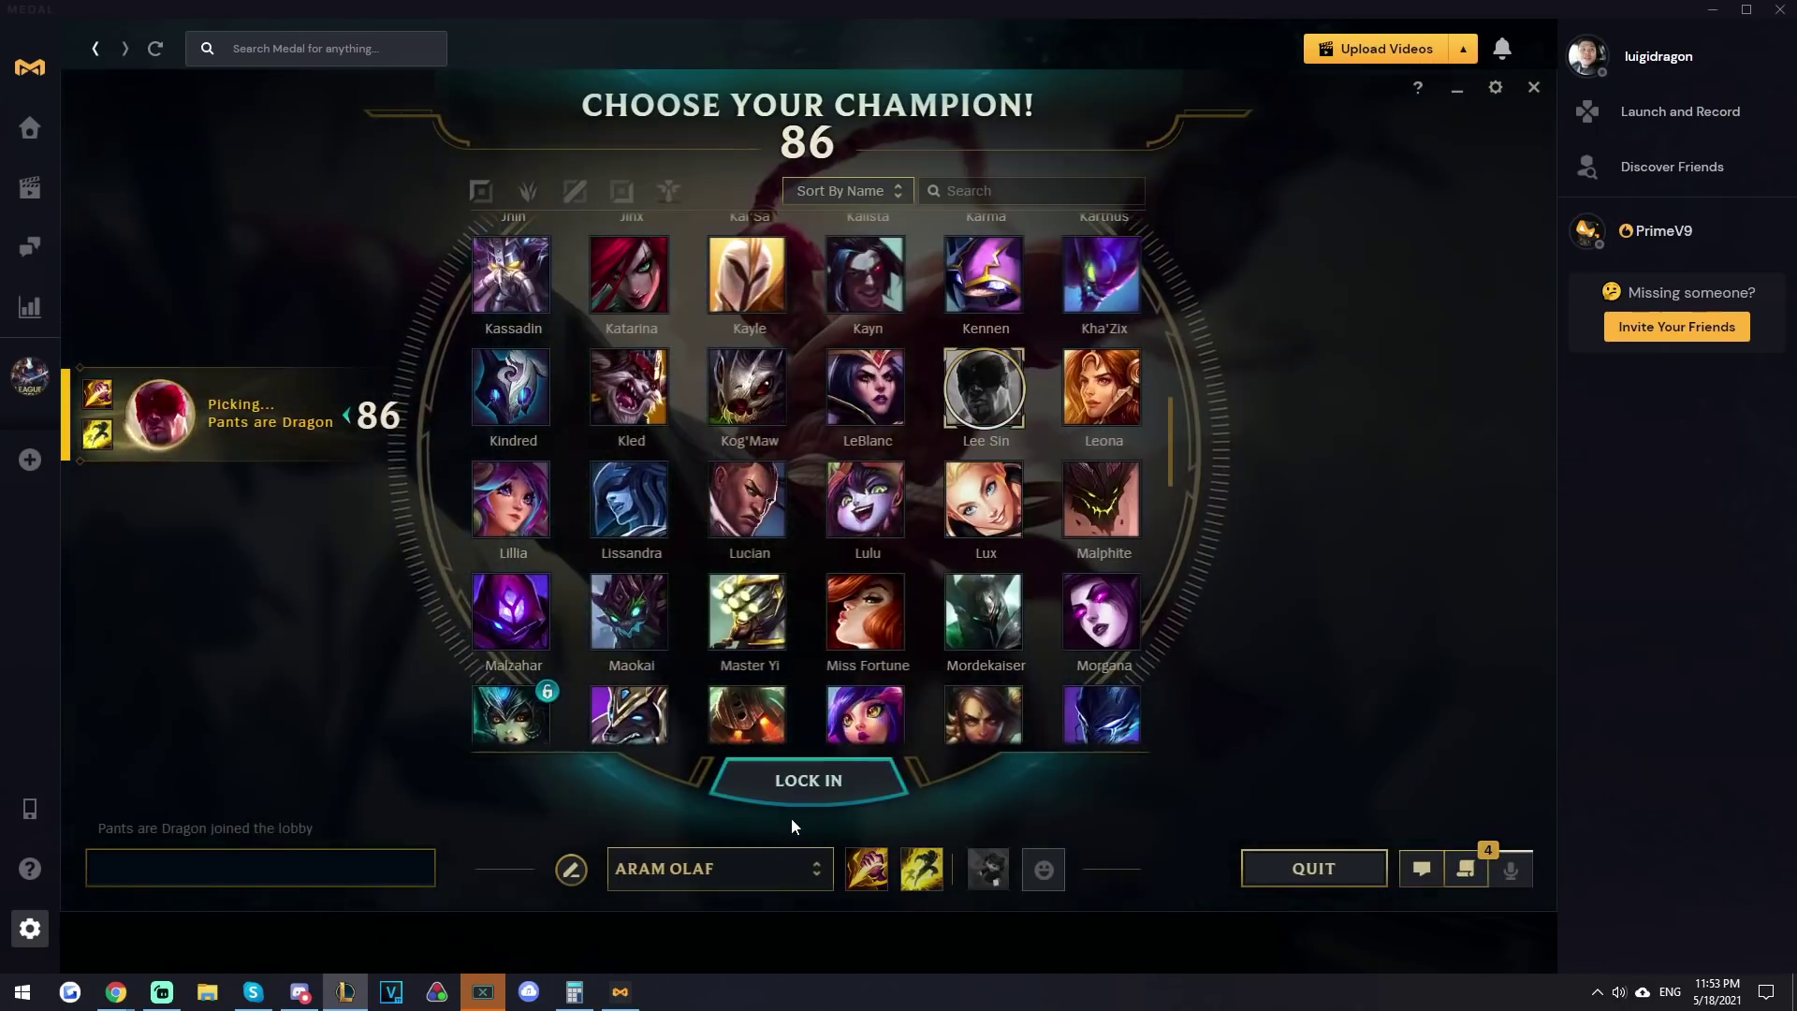
pyautogui.click(807, 783)
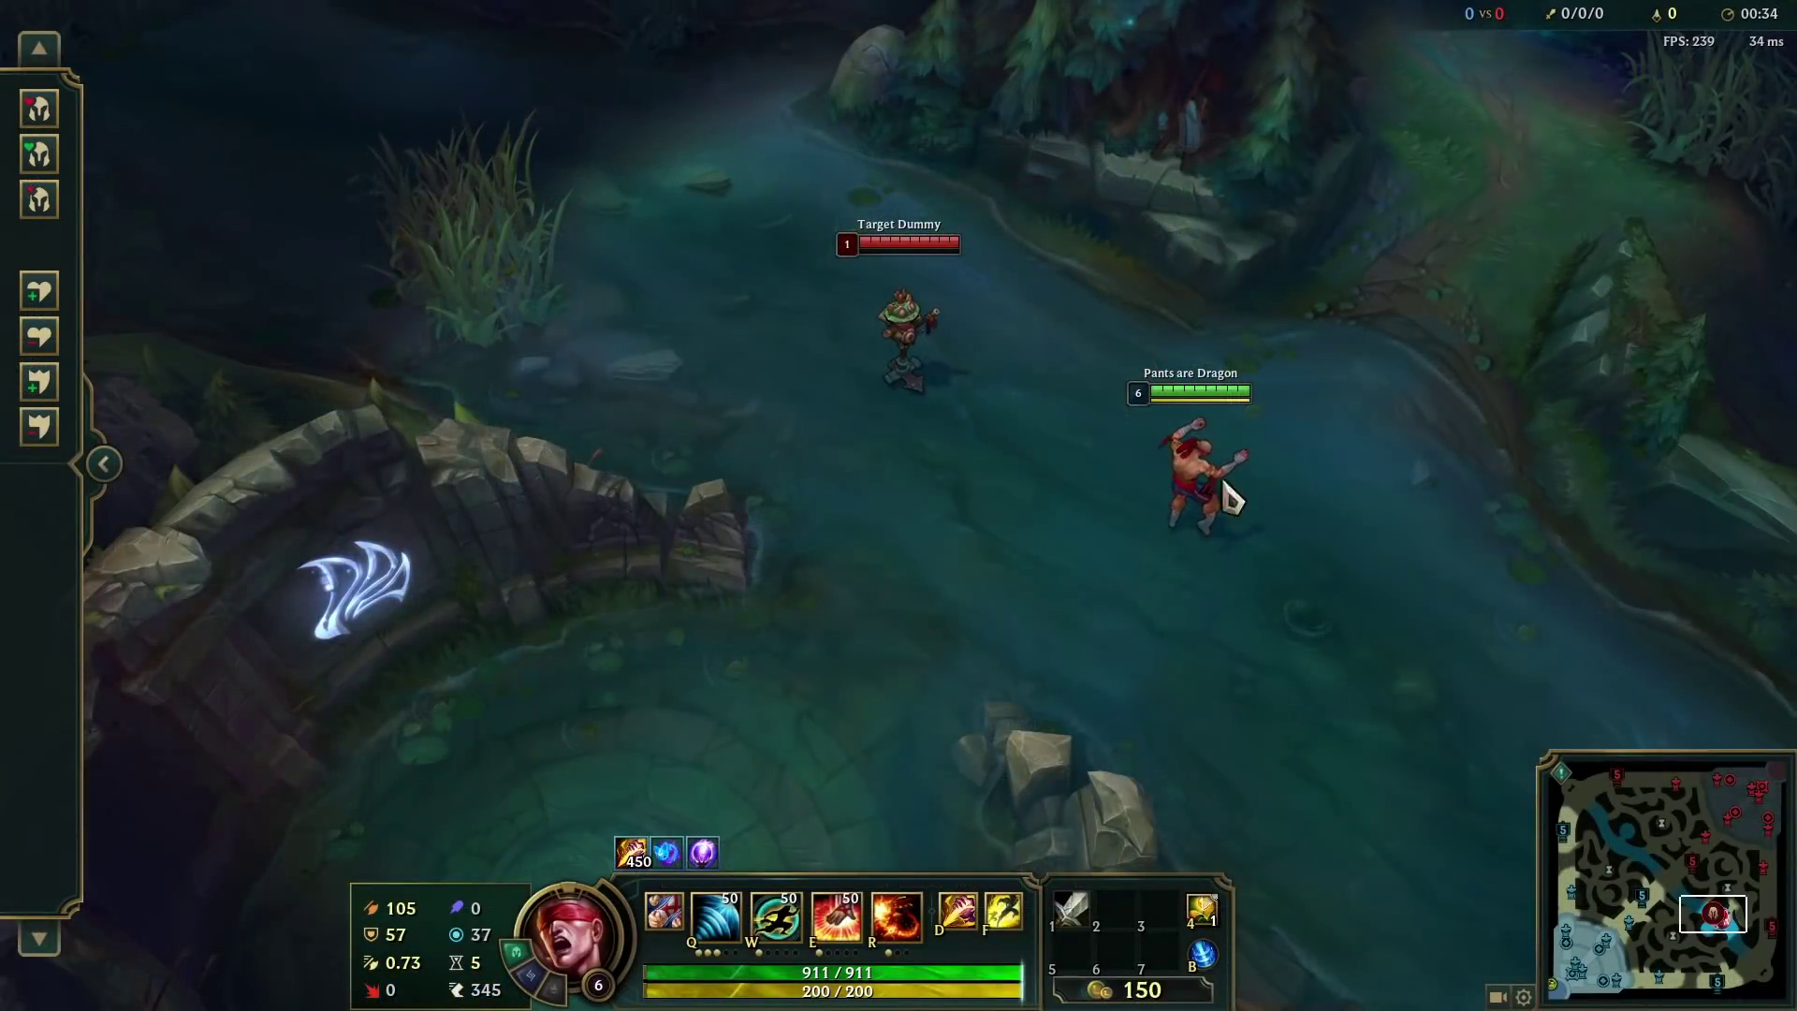
# - Attack the Target Dummy with Lee Sin, hitting it with Q and R
pyautogui.press('space')
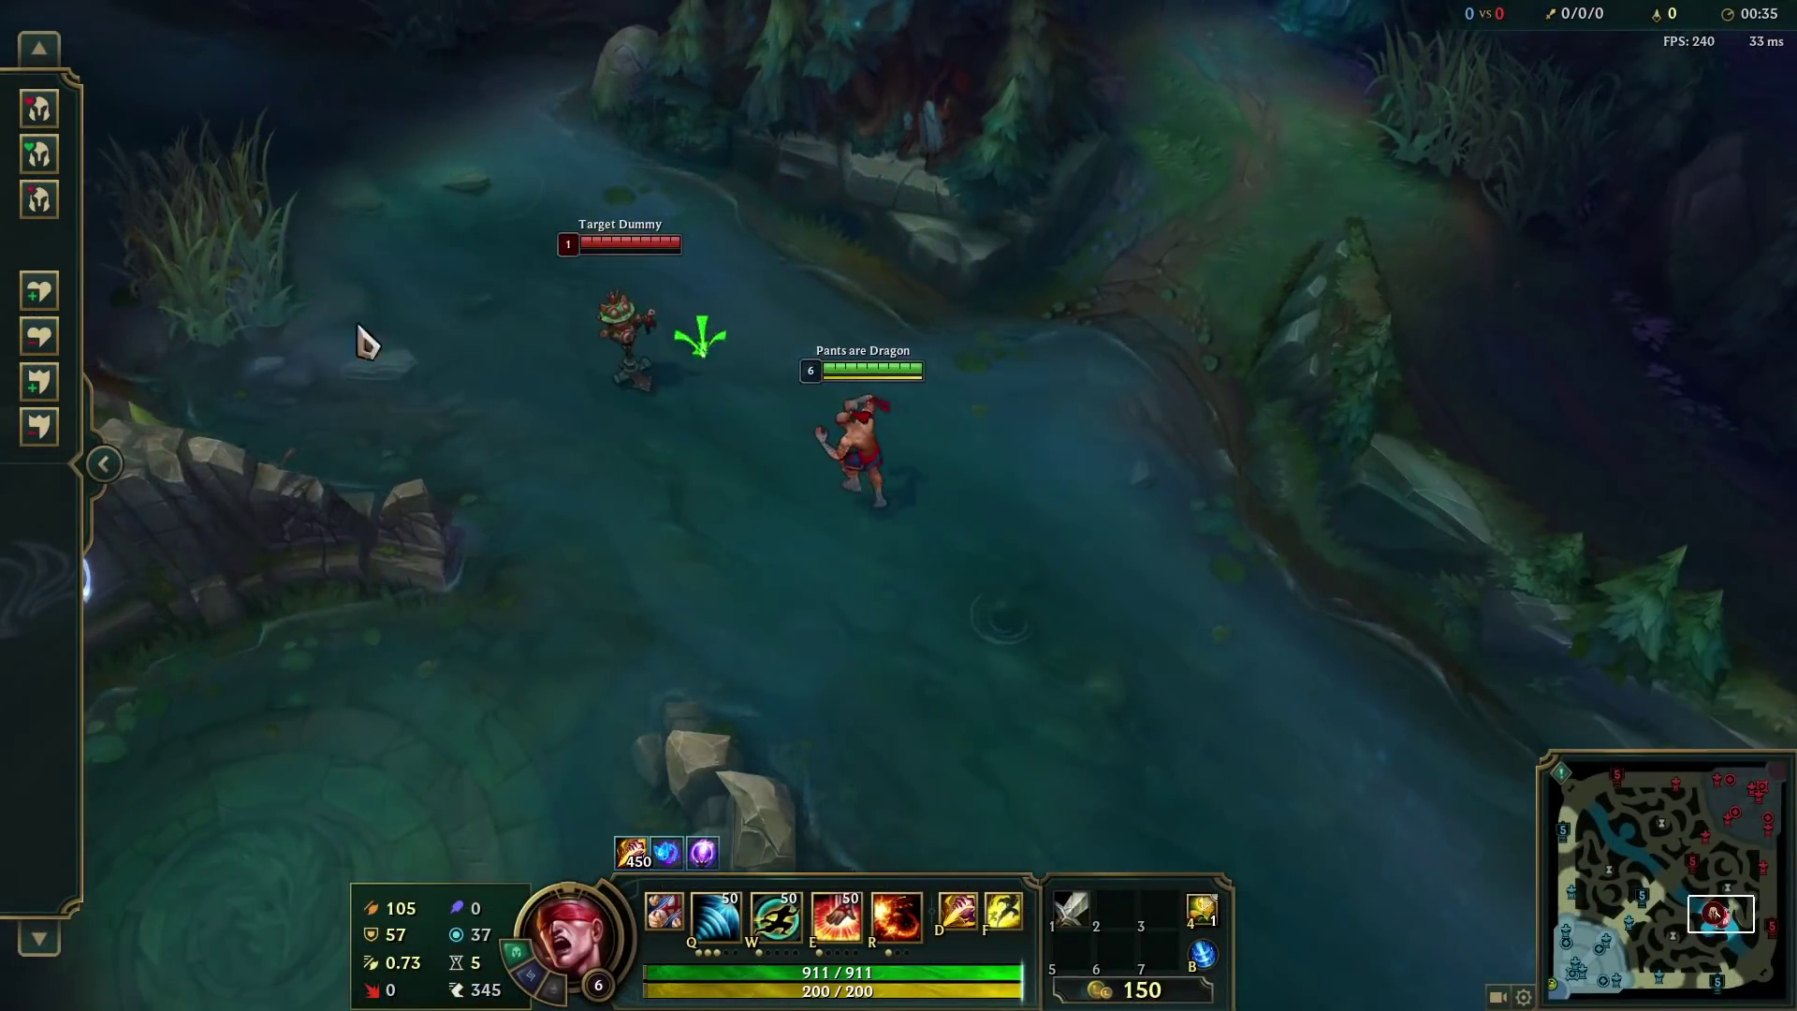
pyautogui.rightClick(734, 354)
pyautogui.press('q')
pyautogui.press('q')
pyautogui.press('r')
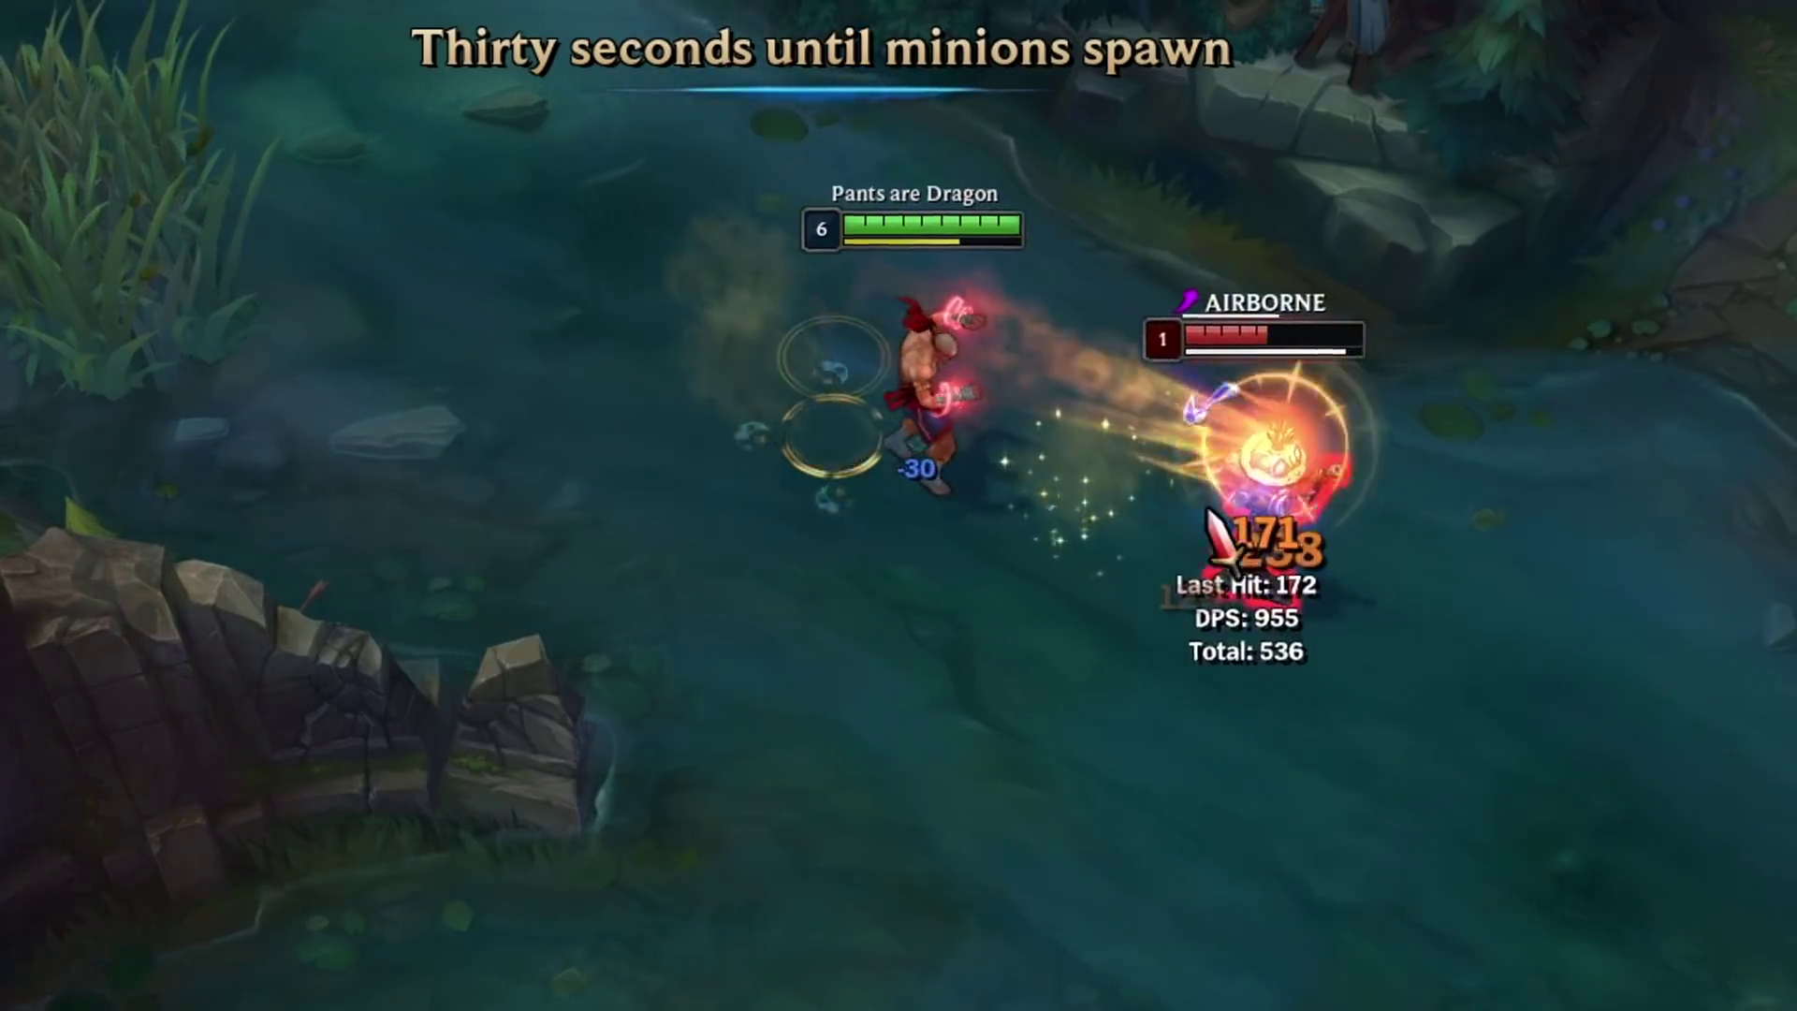
pyautogui.rightClick(1263, 468)
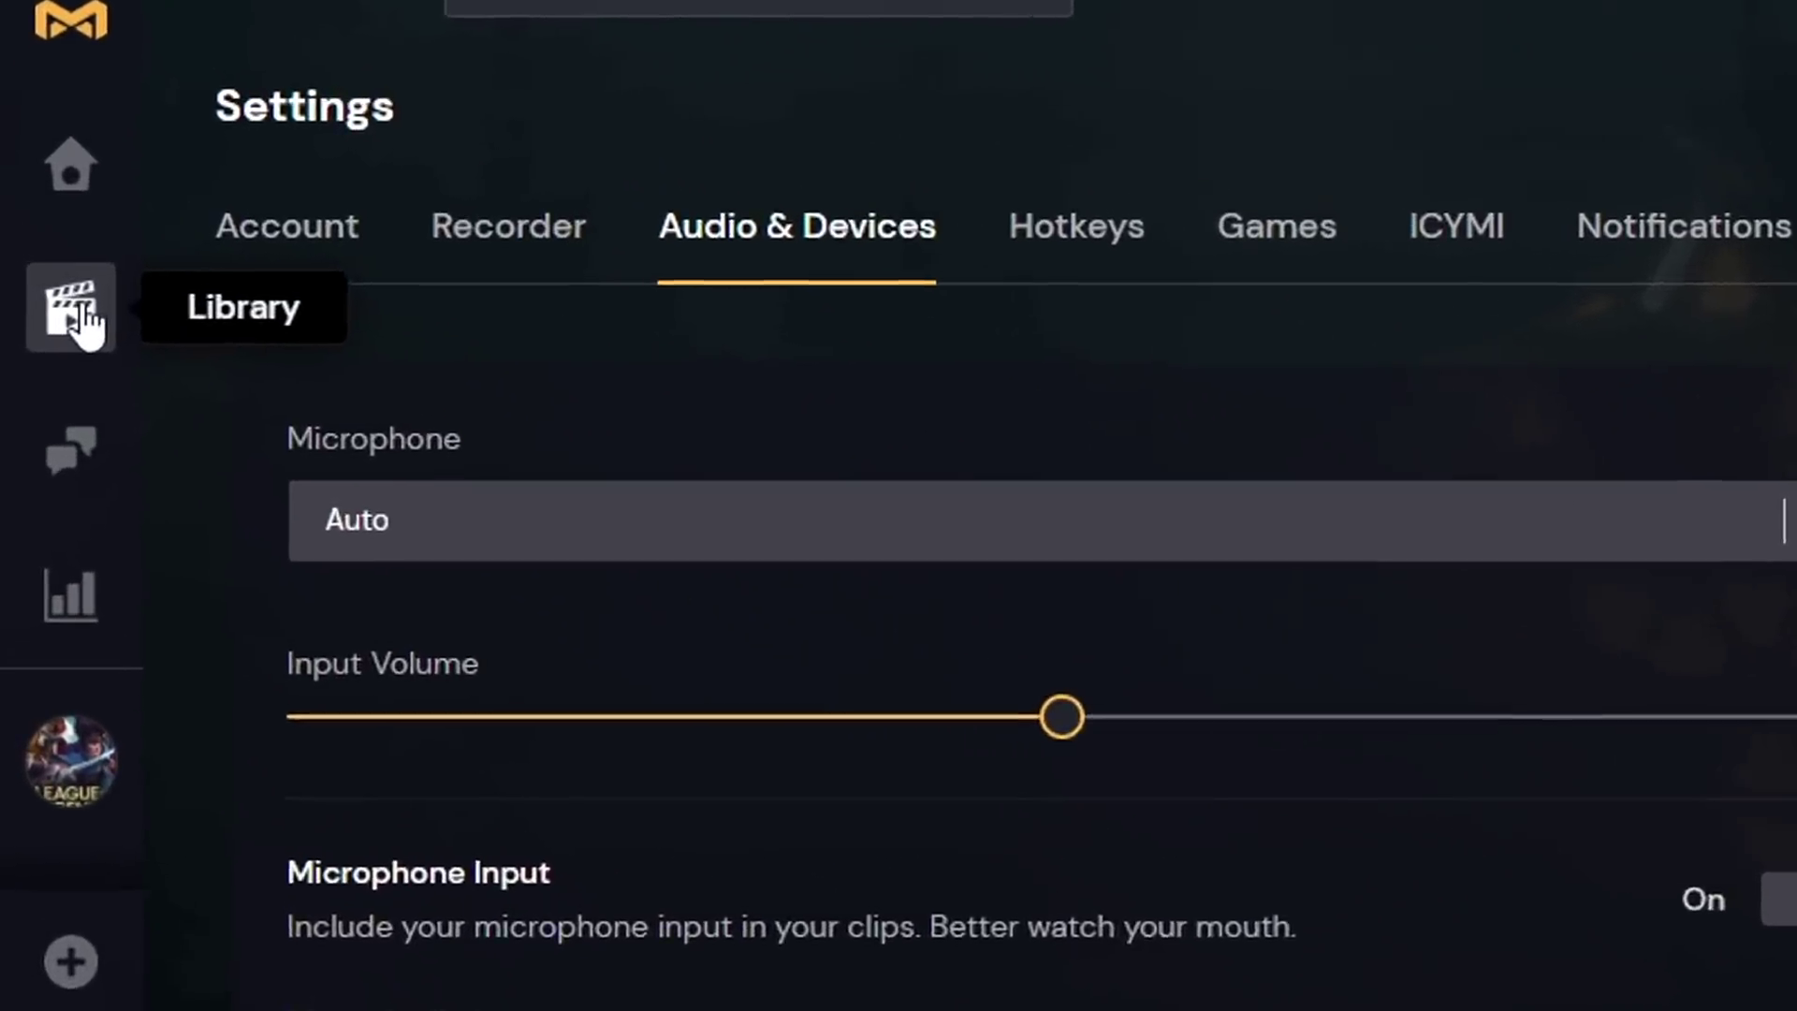
# - Open the League of Legends session from the Library and jump to its bookmarked moment
pyautogui.click(75, 308)
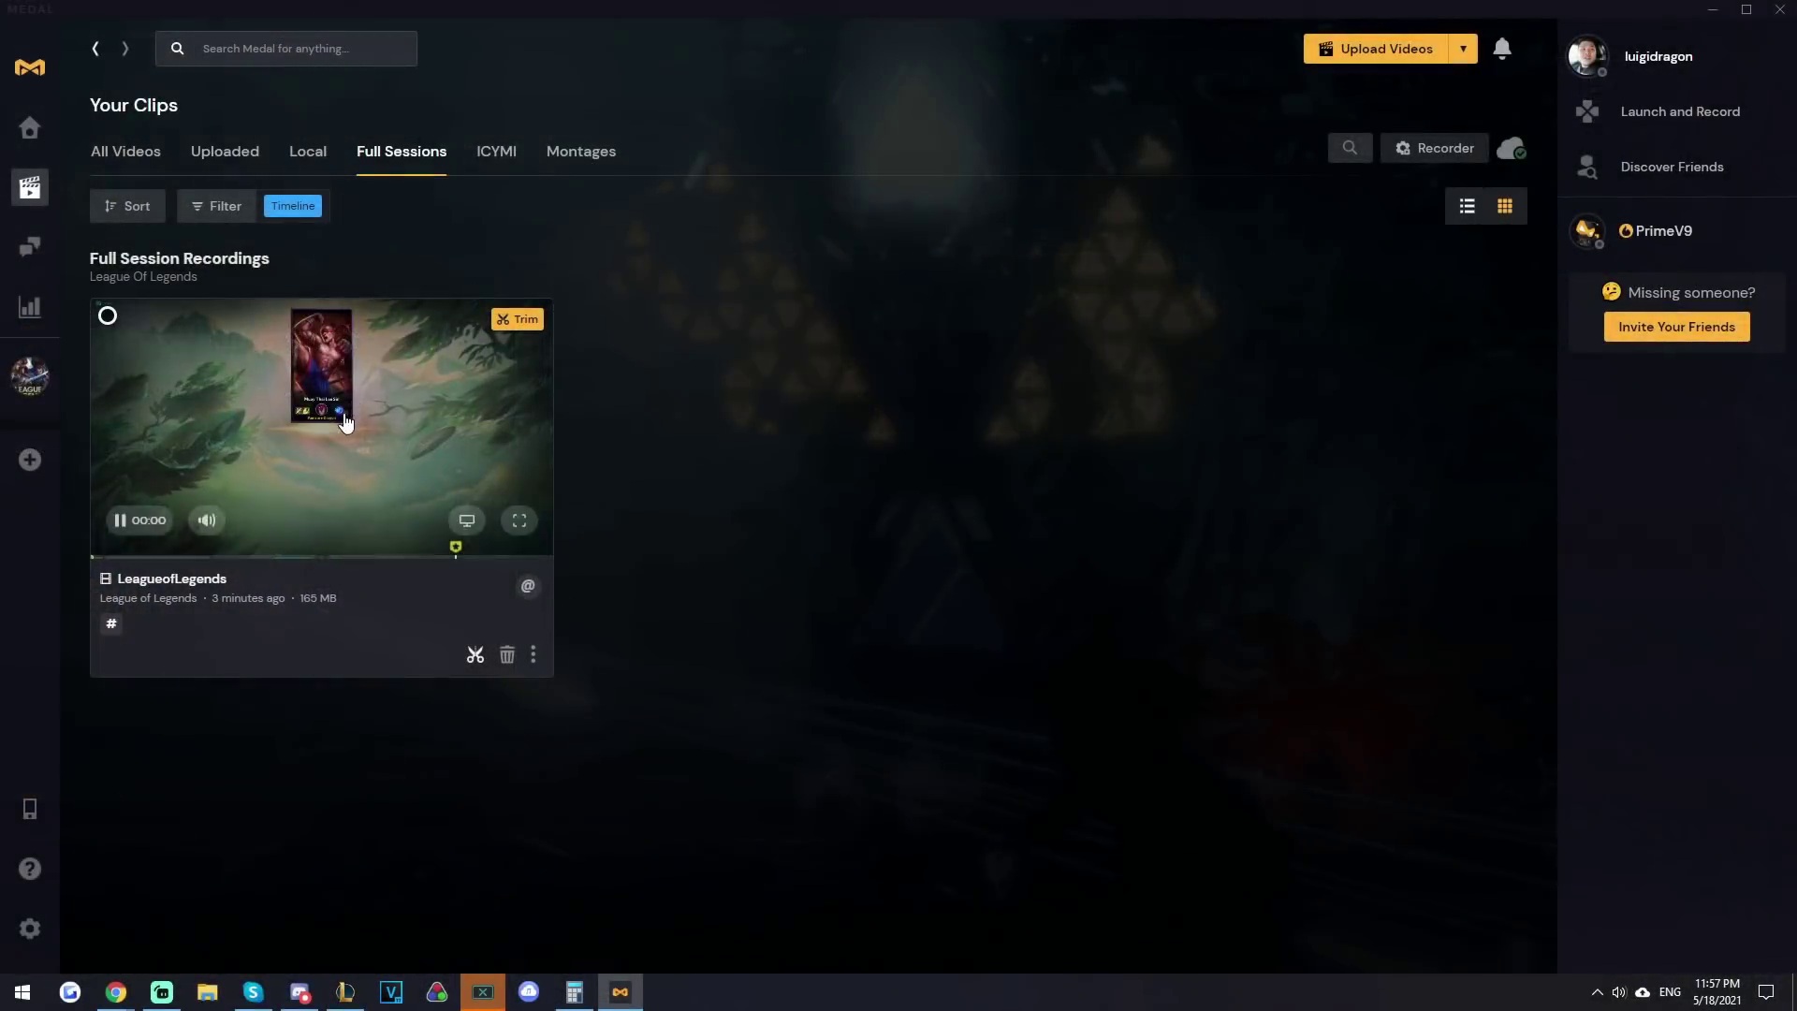
pyautogui.click(913, 426)
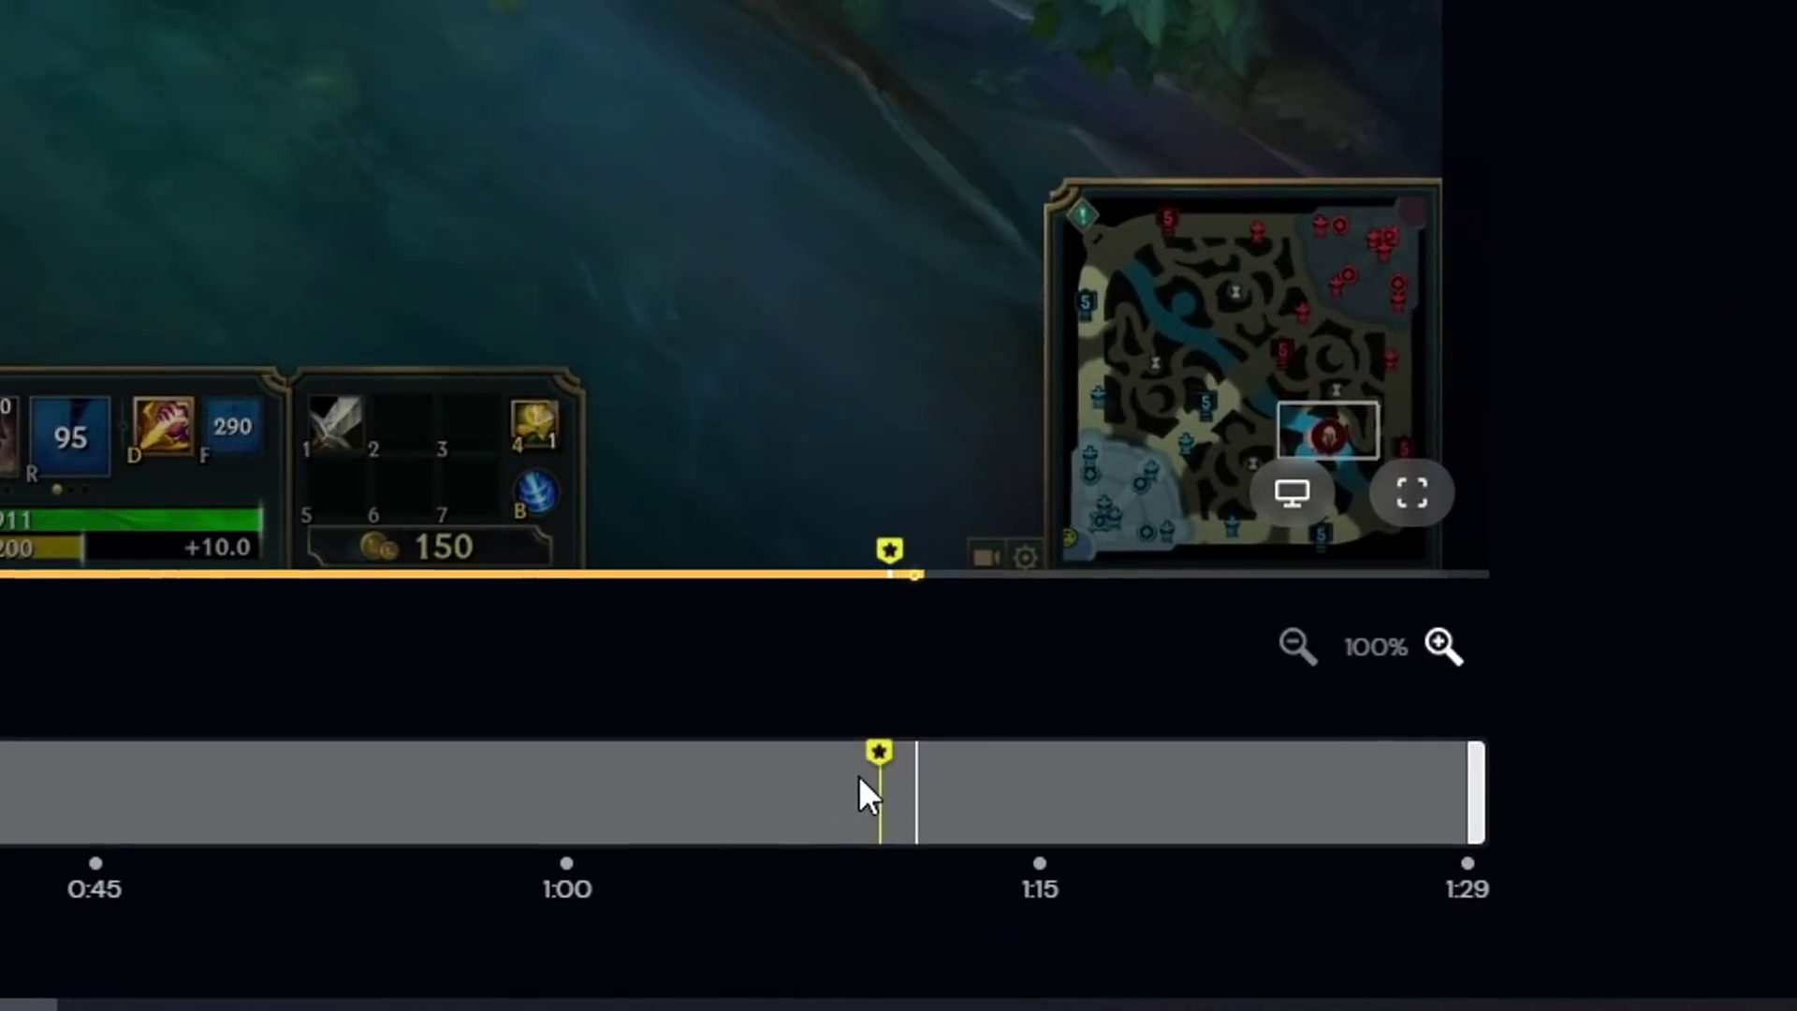
pyautogui.click(876, 777)
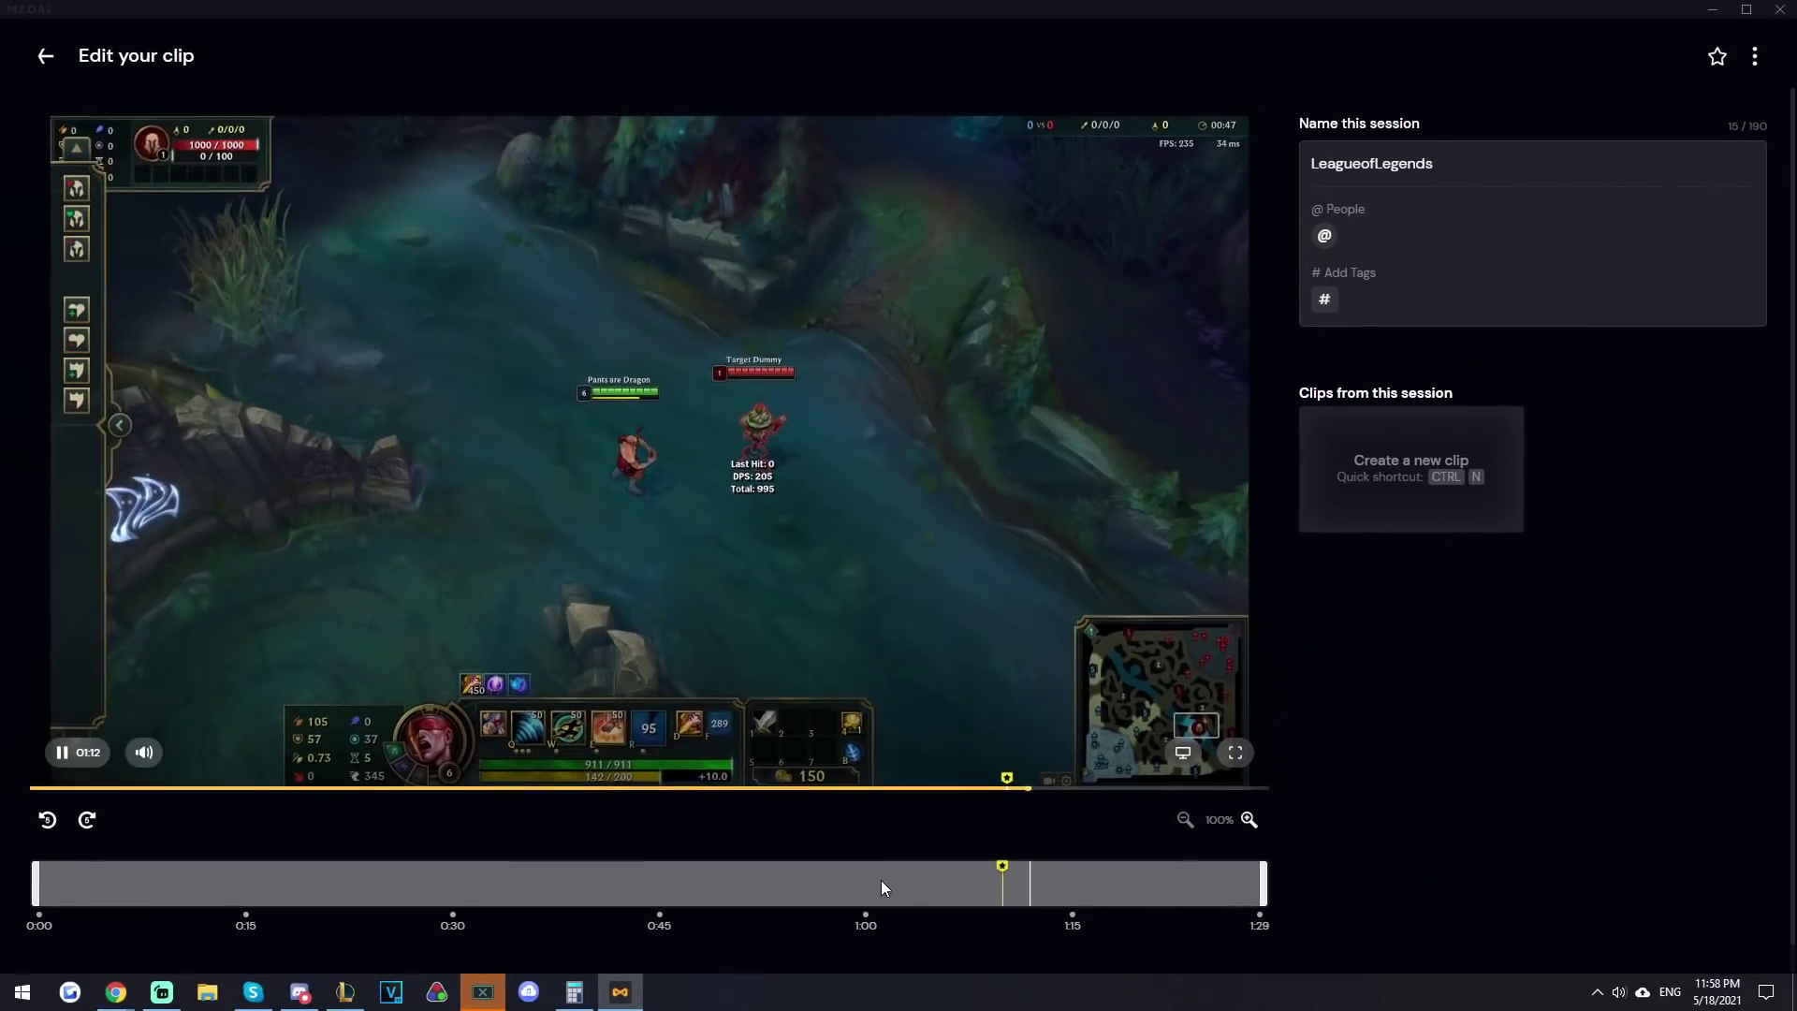
# - Cut a new clip near 0:50 of the League session and trim it to about ten seconds
pyautogui.click(396, 791)
pyautogui.hotkey('ctrl', 'n')
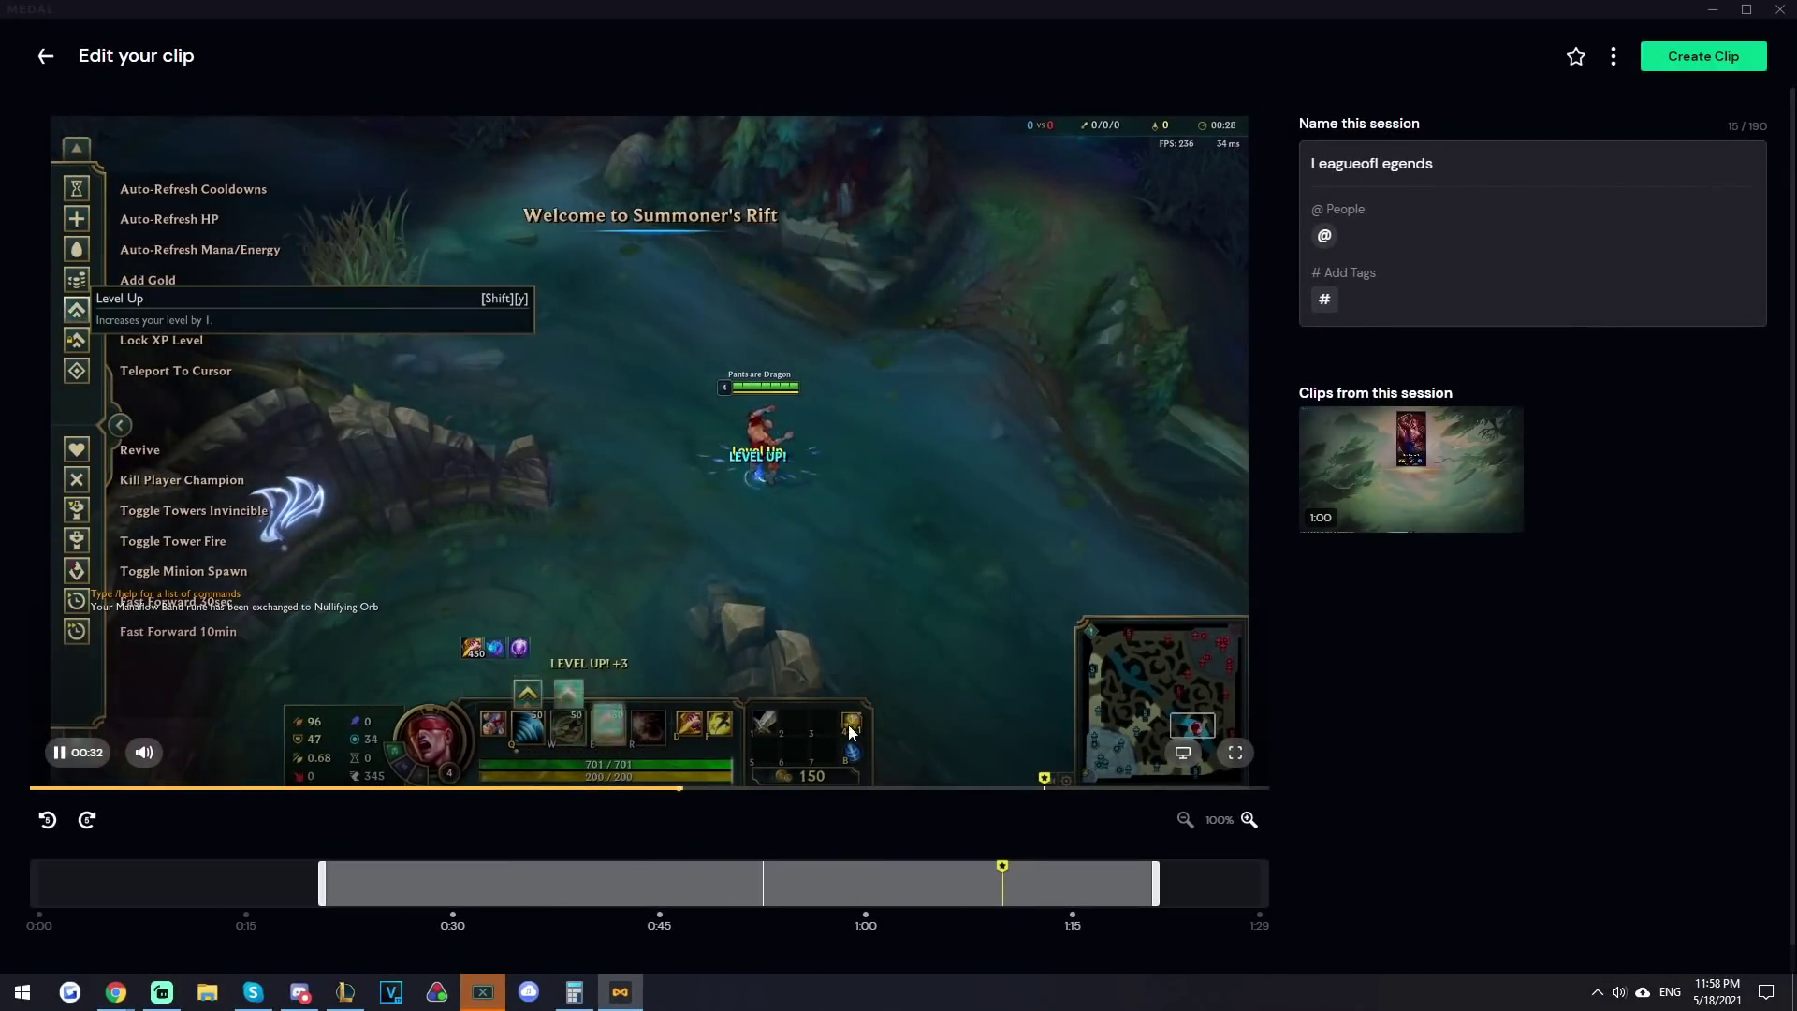
pyautogui.moveTo(324, 884); pyautogui.dragTo(816, 884)
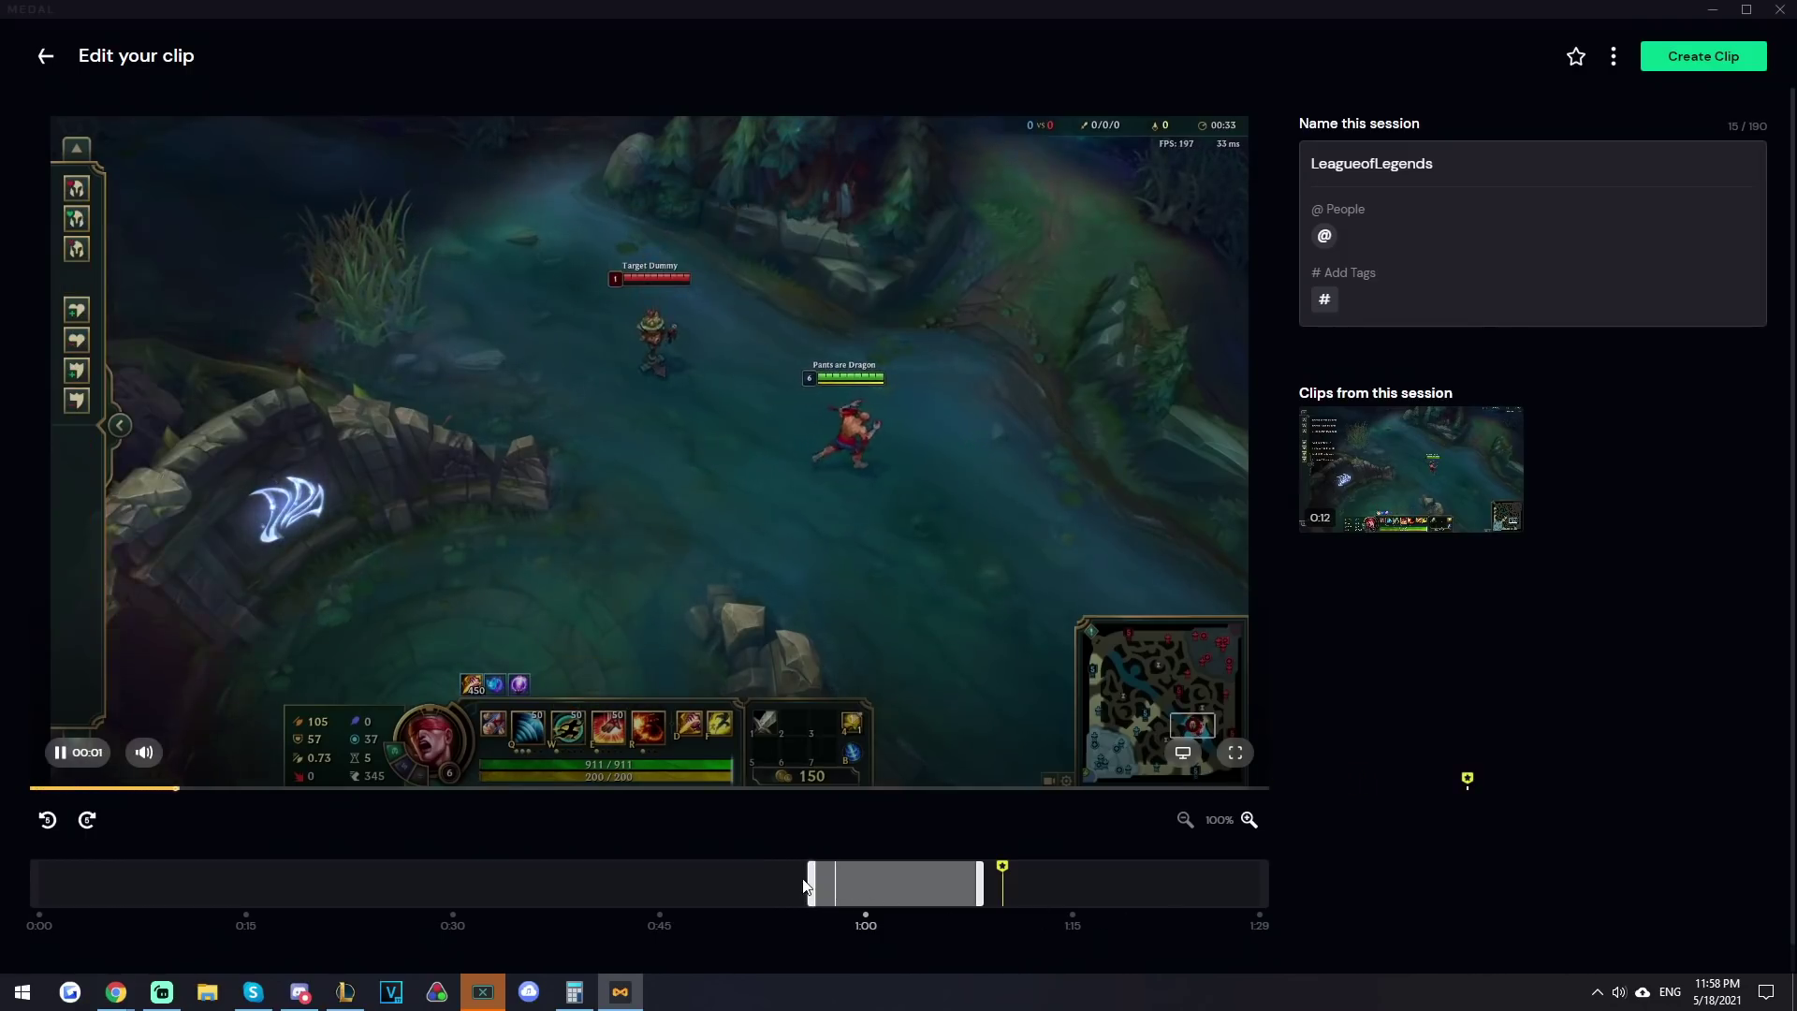
pyautogui.moveTo(814, 872); pyautogui.dragTo(835, 877)
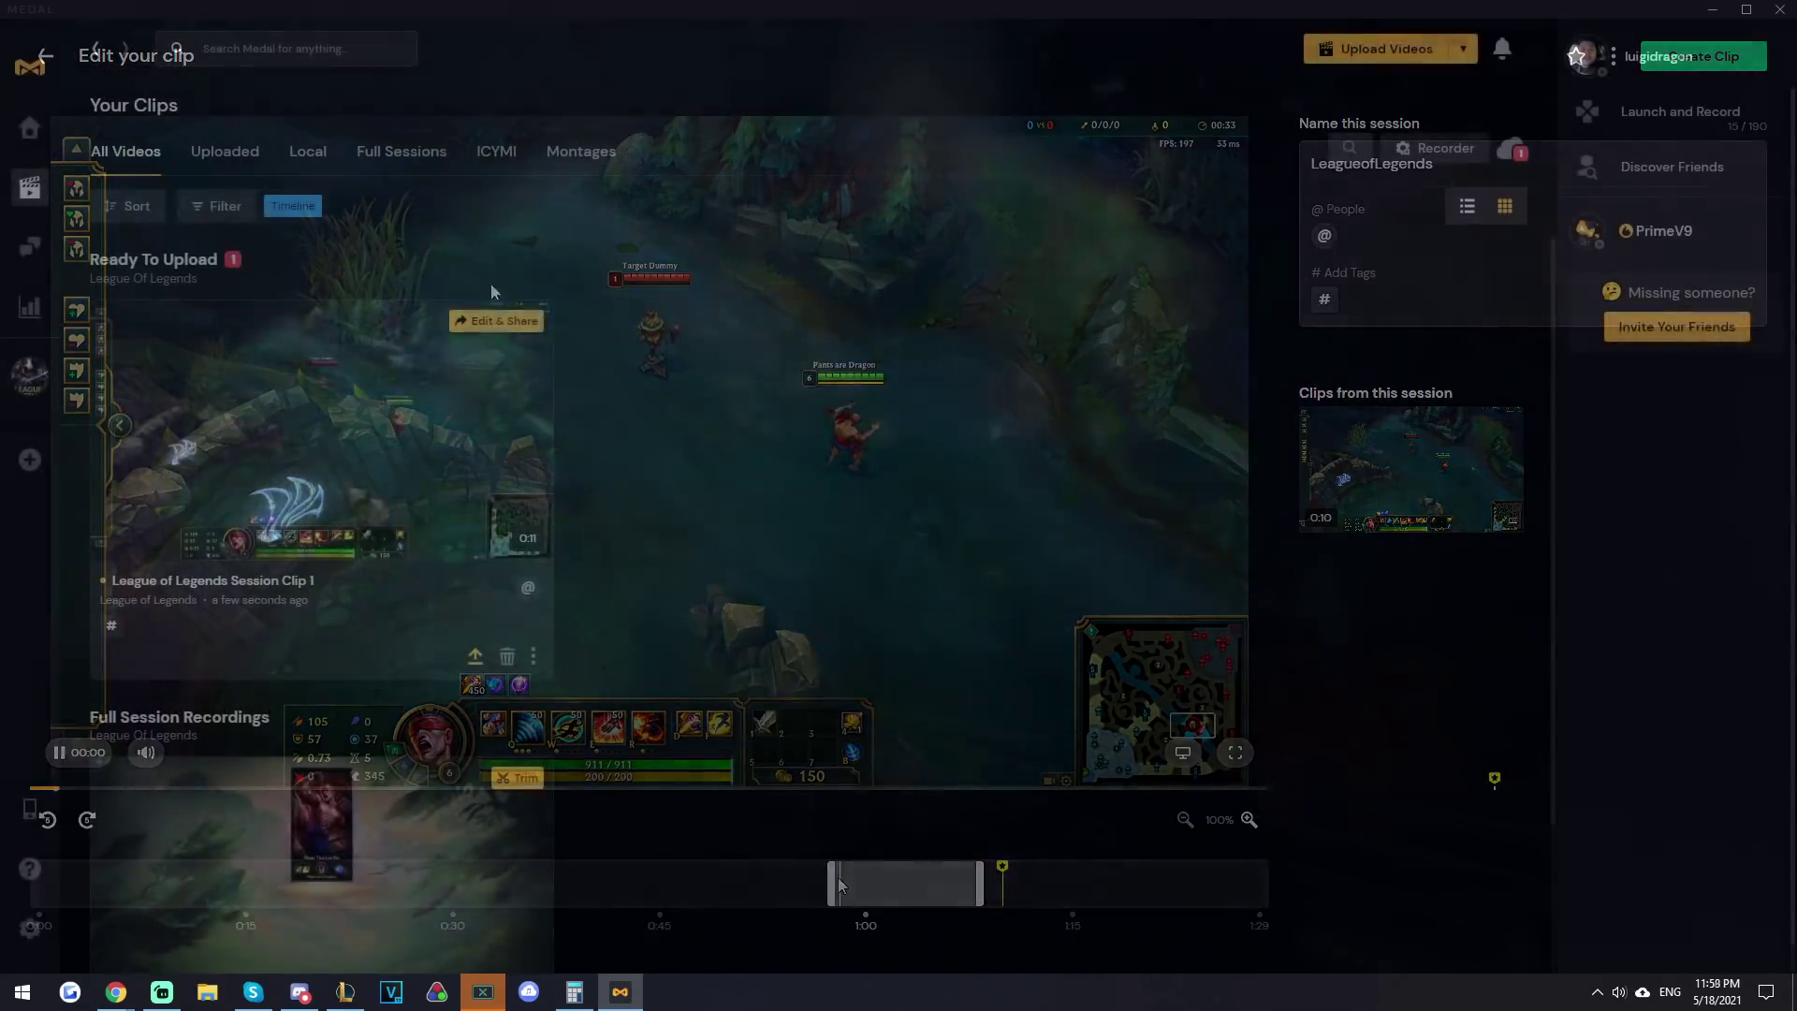
# - From League of Legends Session Clip 1's More Options menu, choose Edit & Share
pyautogui.scroll(-2, 581, 637)
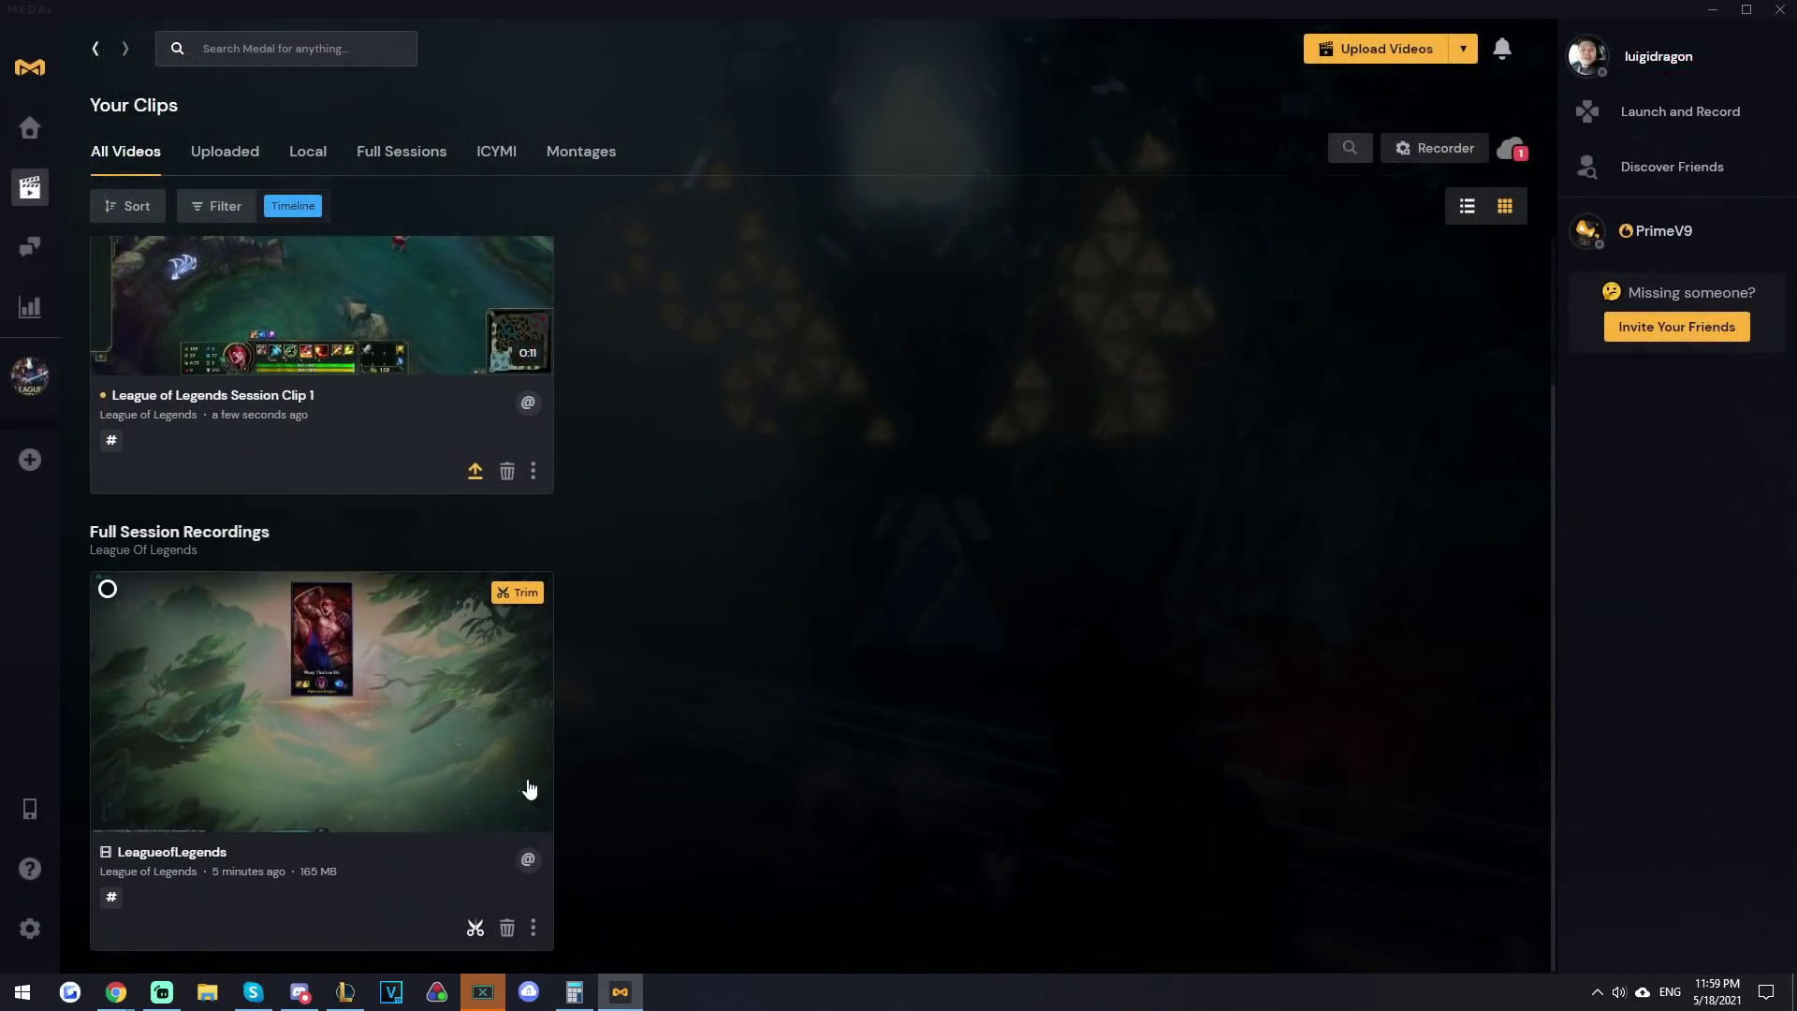
pyautogui.scroll(2, 526, 787)
pyautogui.click(534, 661)
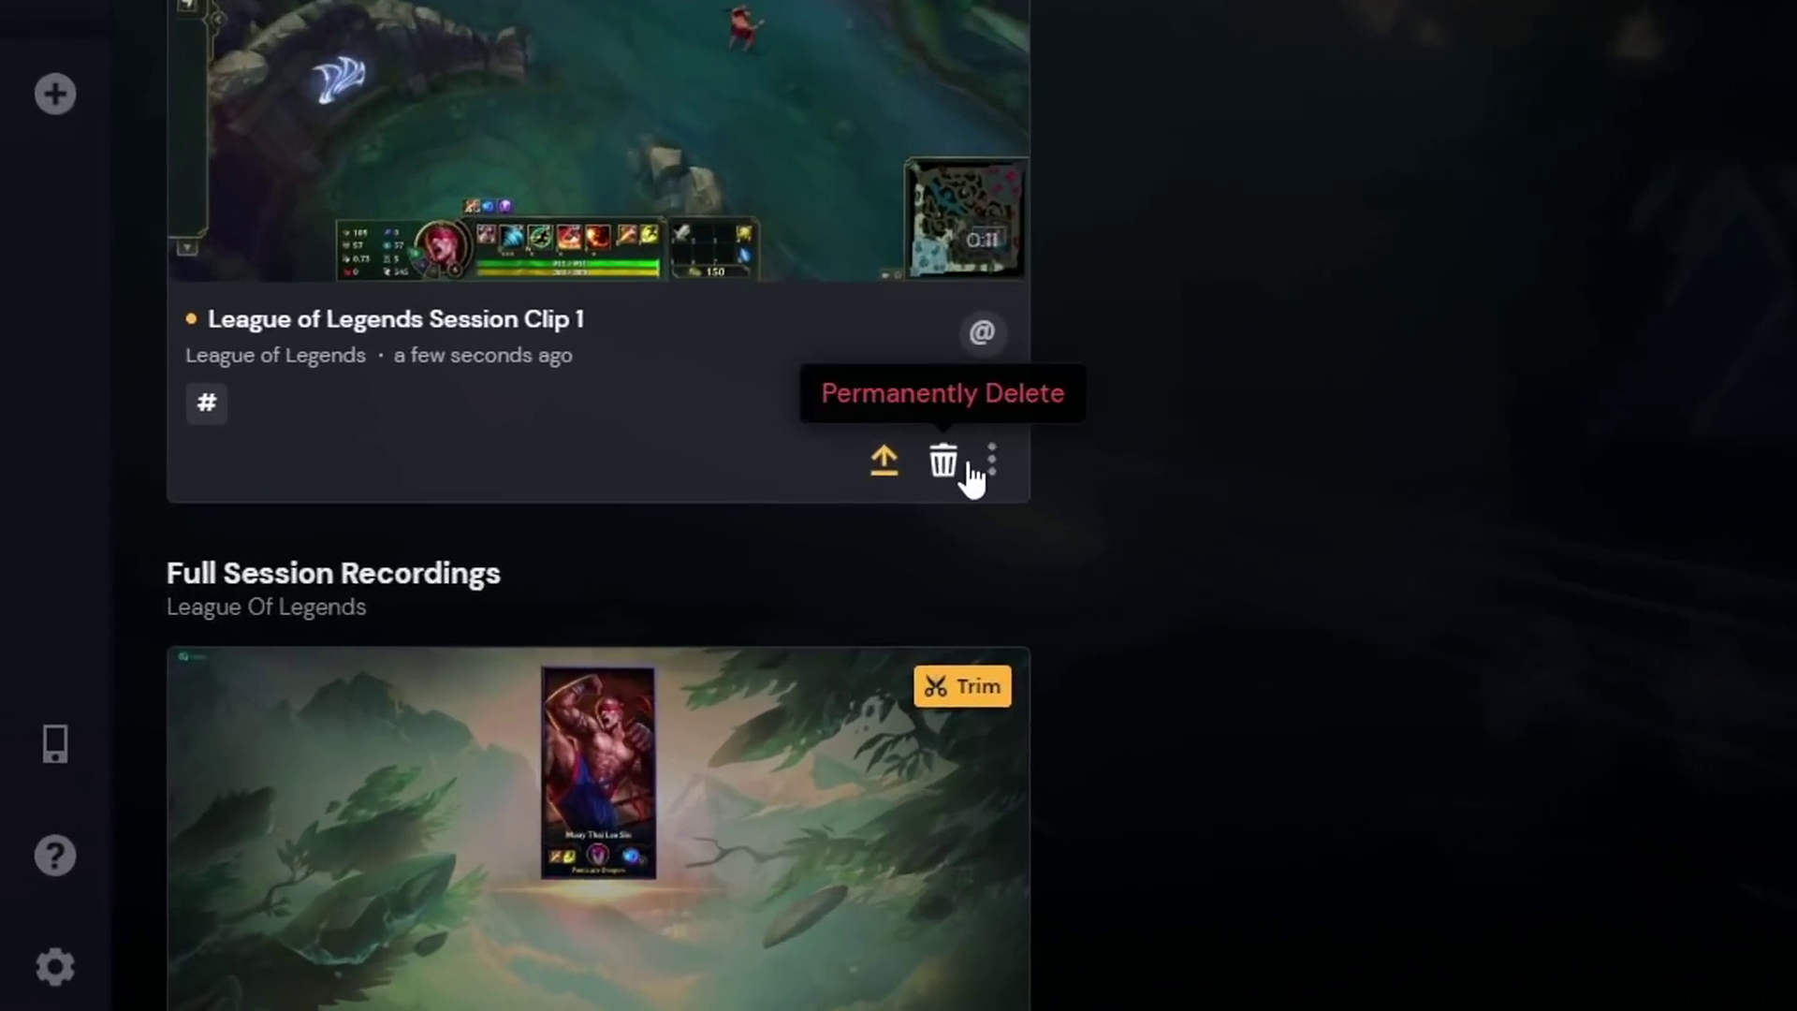
pyautogui.click(533, 659)
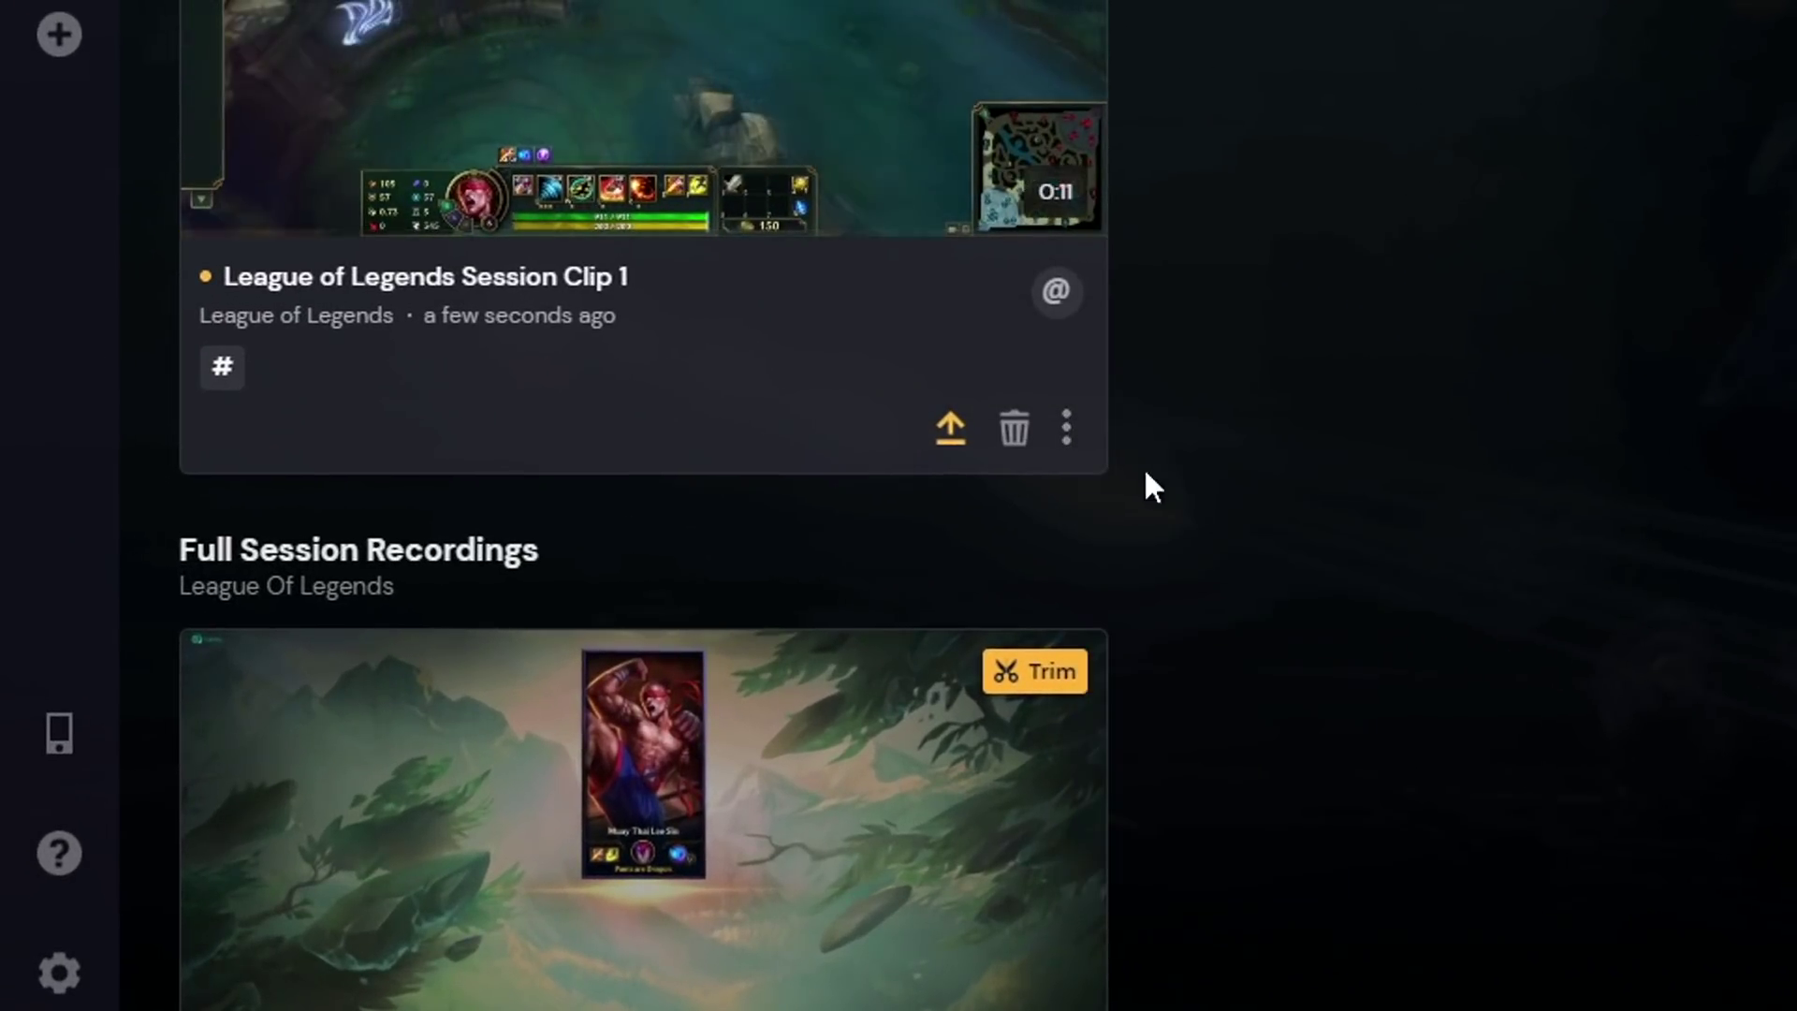
pyautogui.click(1075, 440)
pyautogui.click(1134, 616)
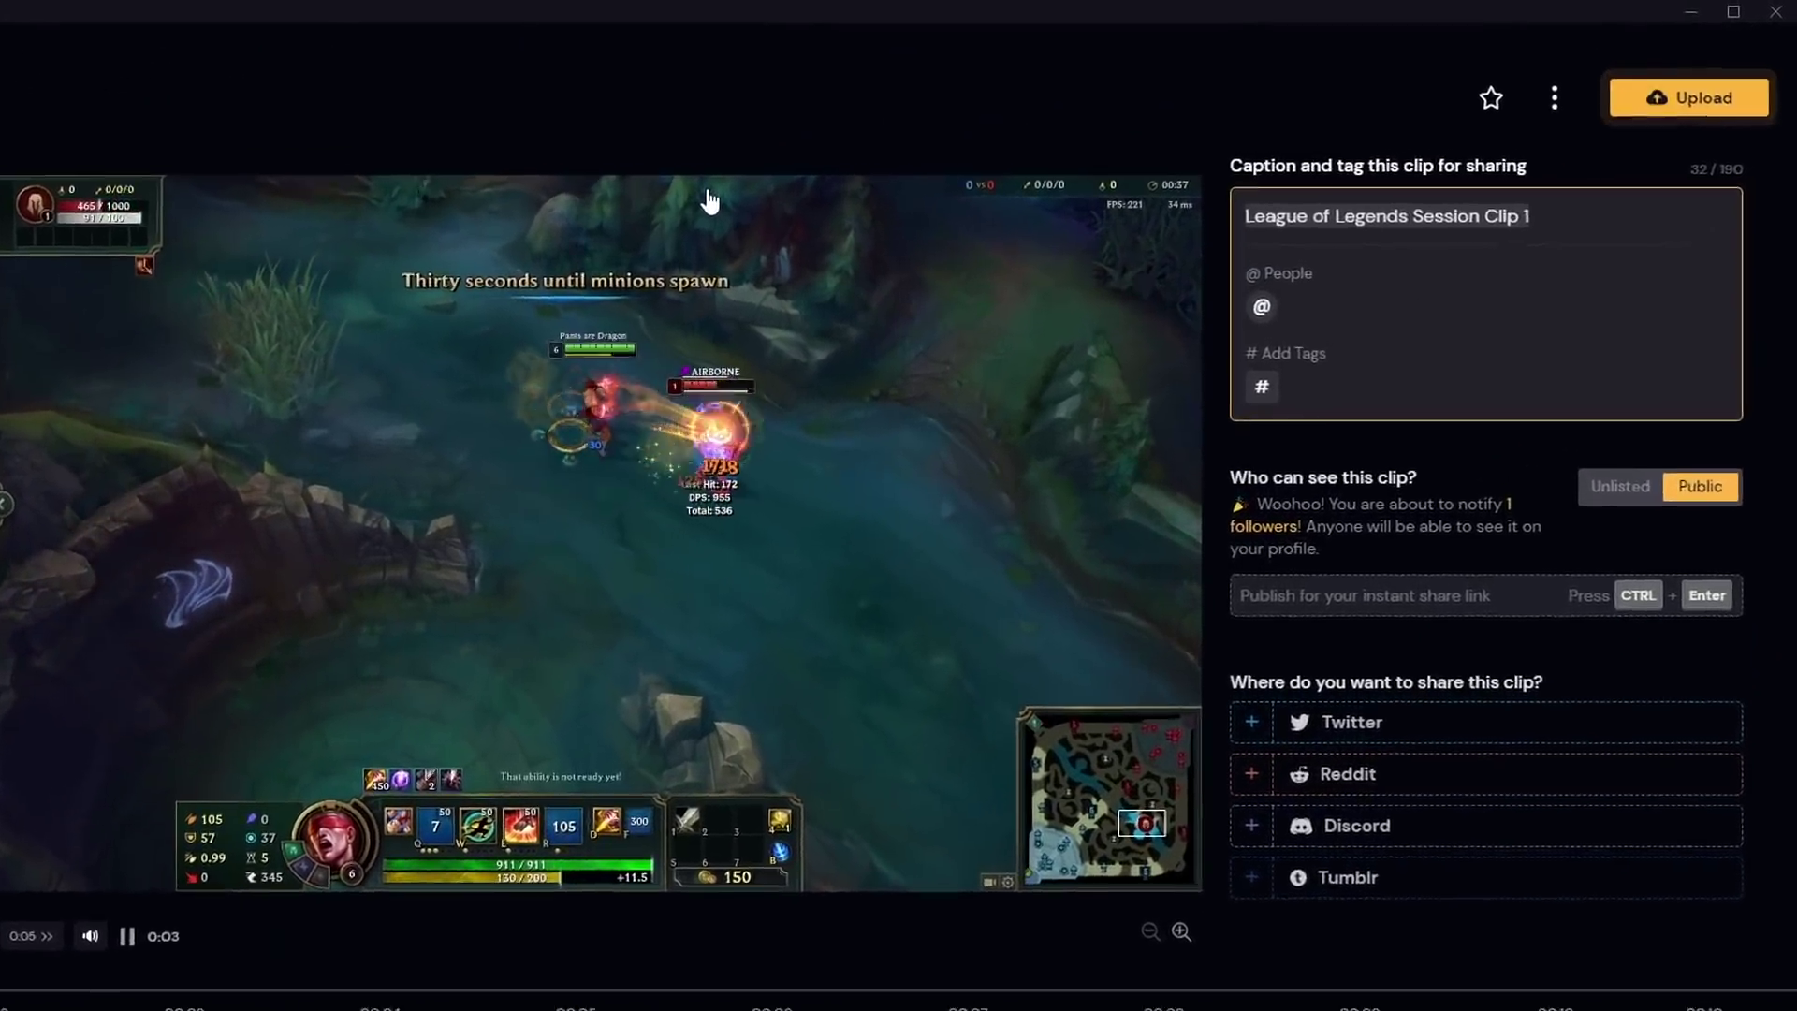
# - Clear the default clip caption and bring up the clip's music options
pyautogui.press('BackSpace')
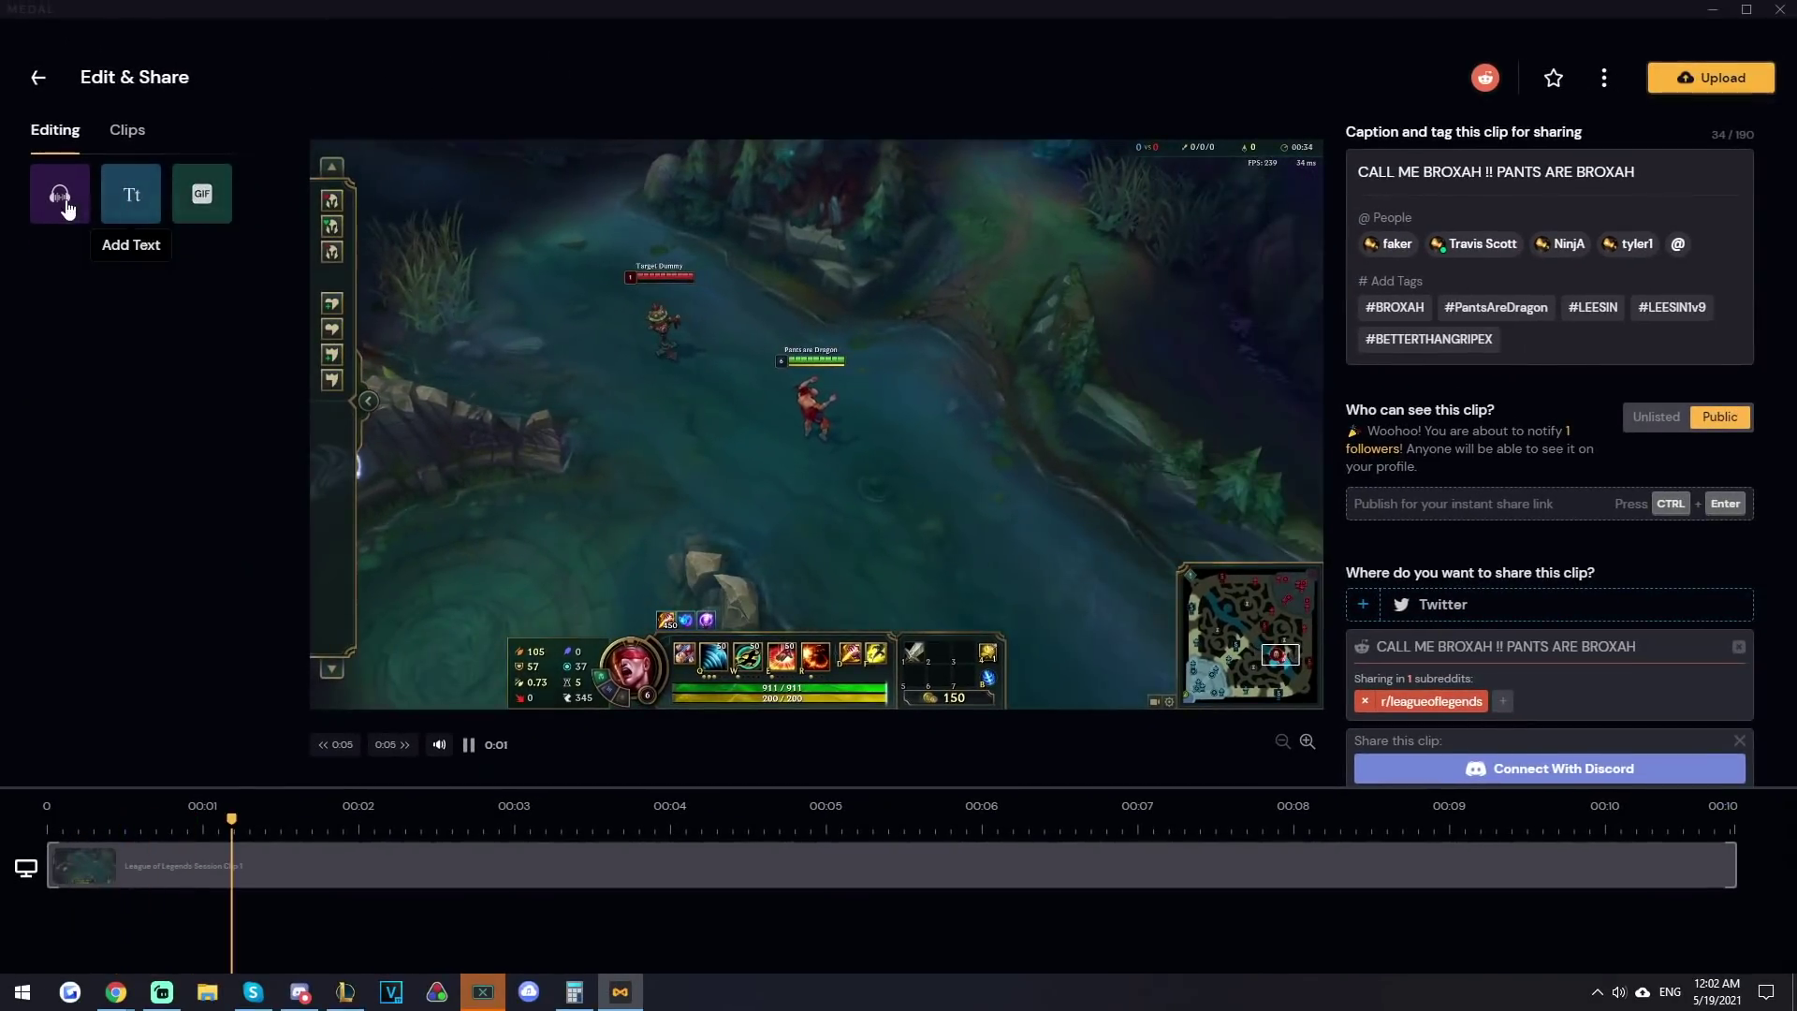
pyautogui.click(84, 219)
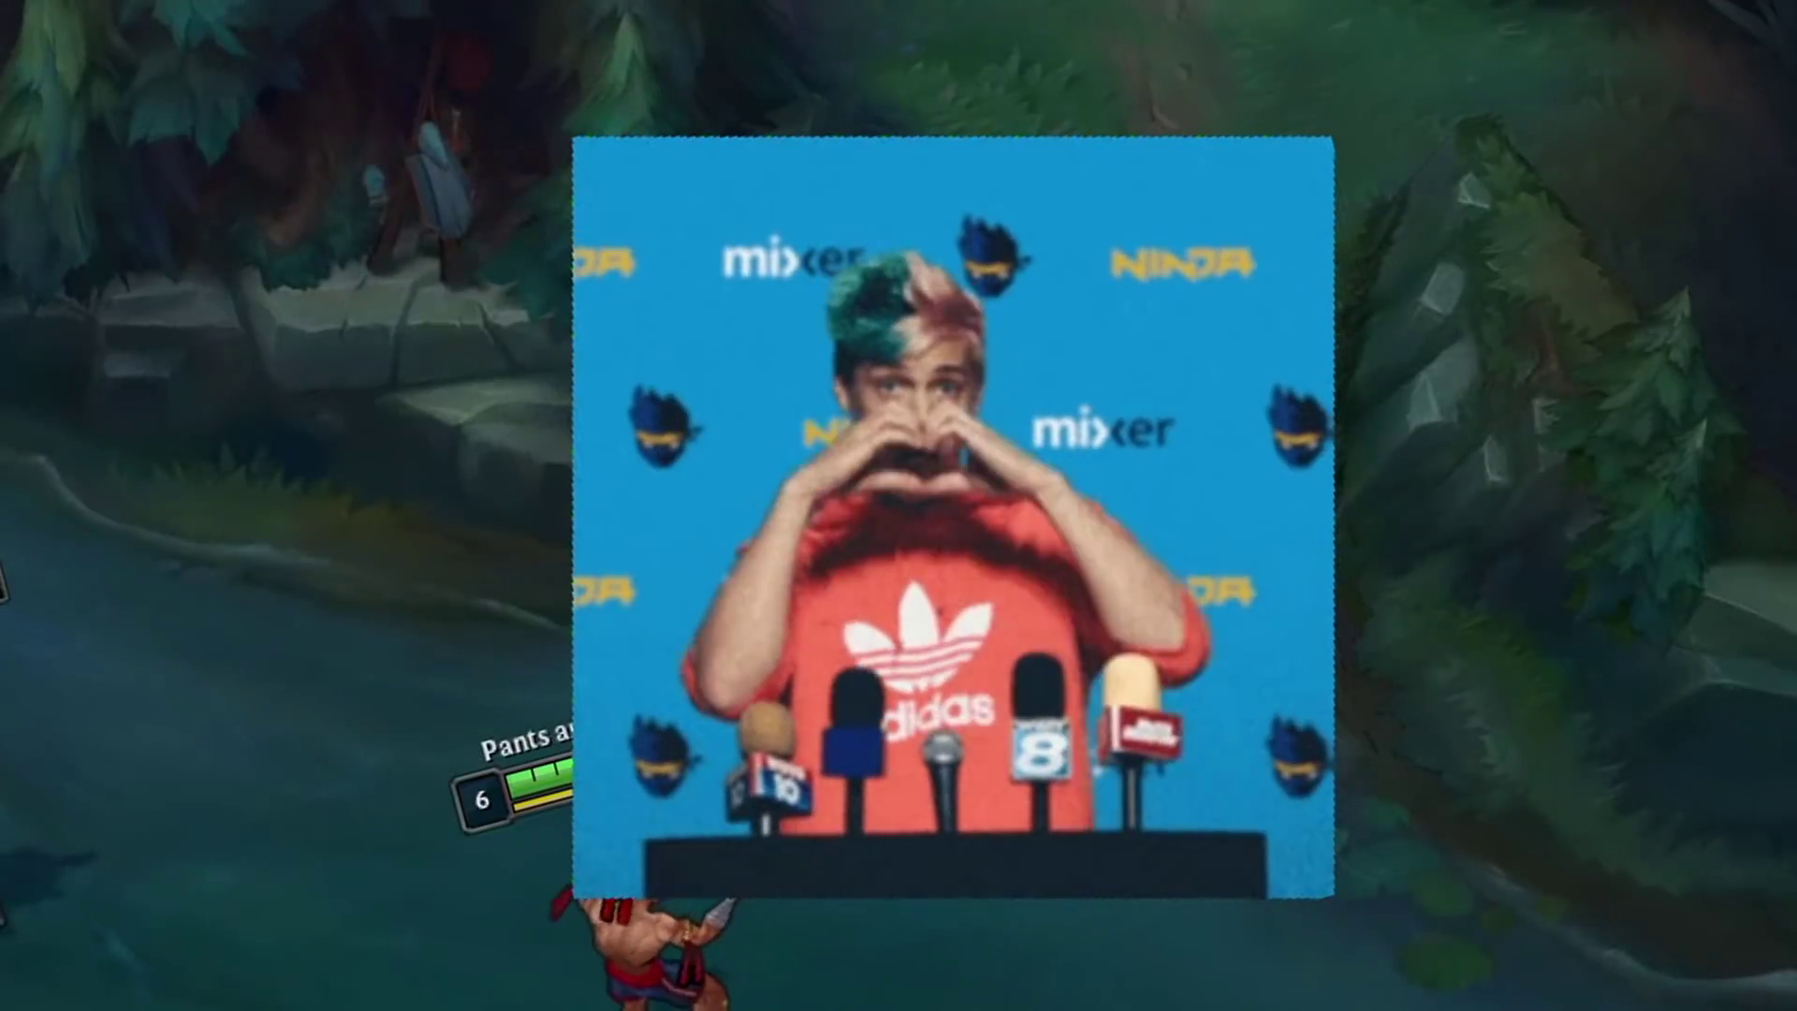
# - Dismiss the Soundcloud notice and place the CALL ME BROXAH! text overlay and a GIF sticker
pyautogui.press('q')
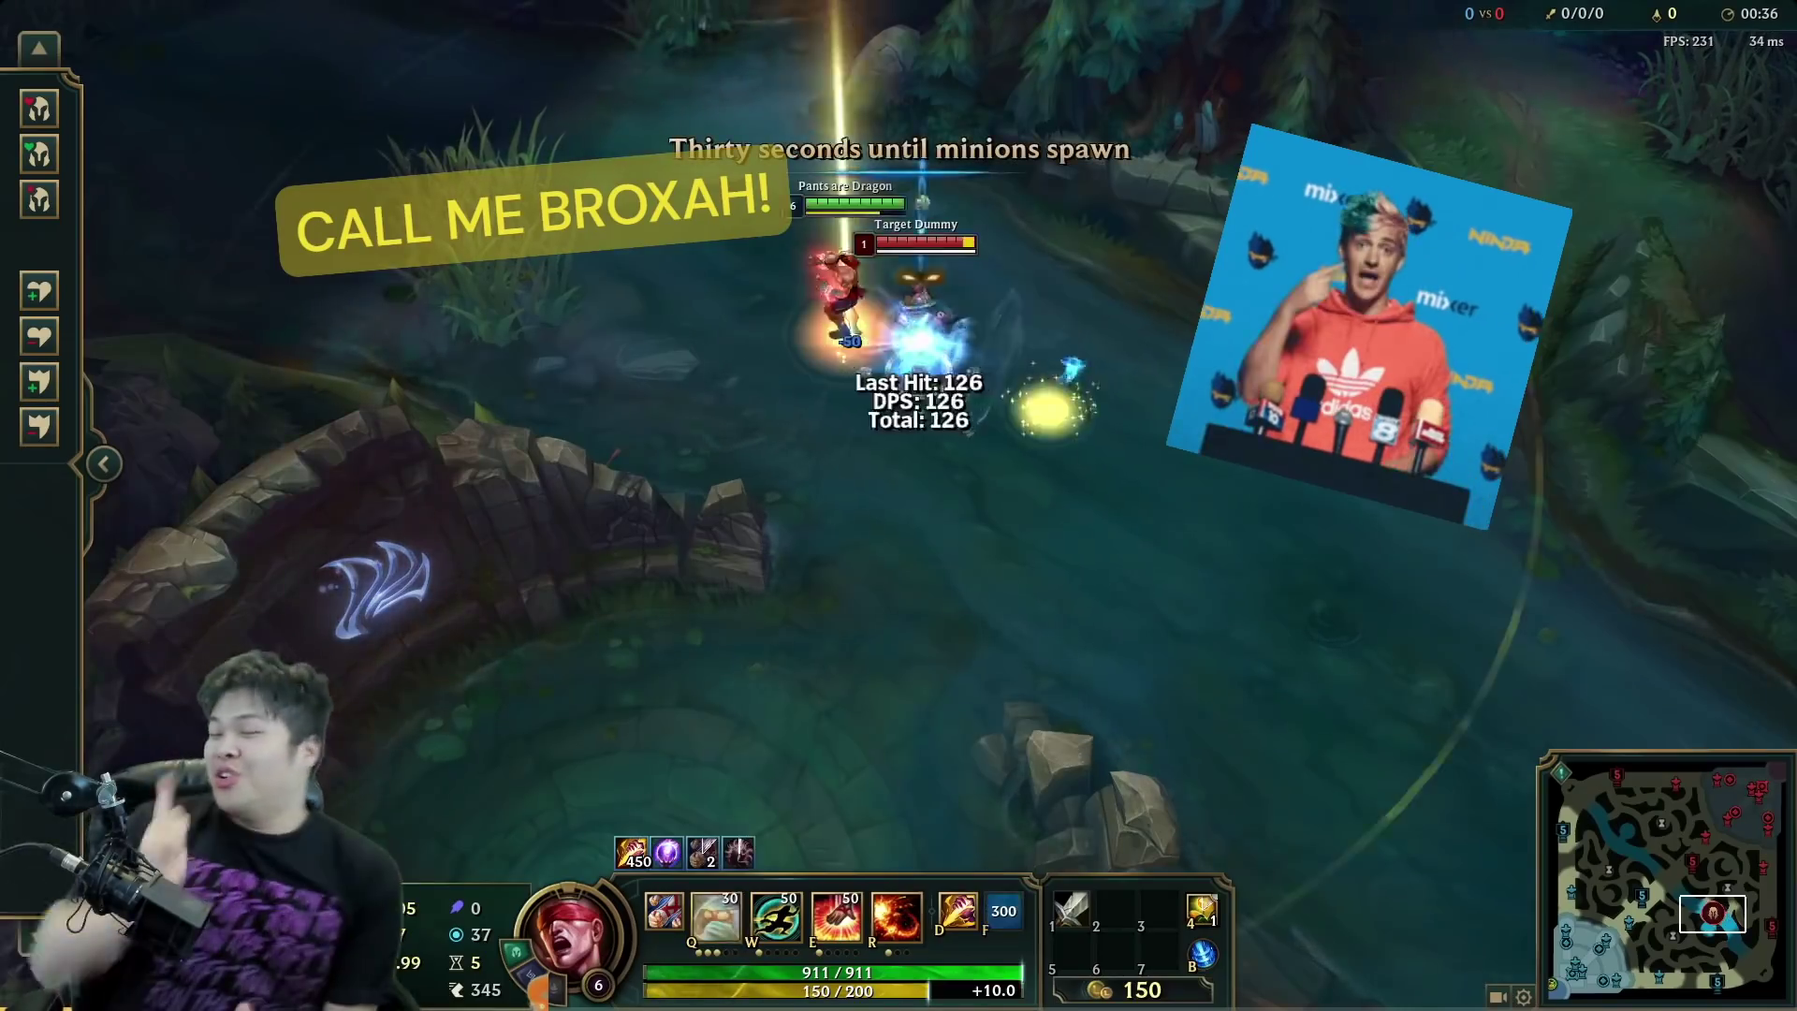
pyautogui.press('f')
pyautogui.press('r')
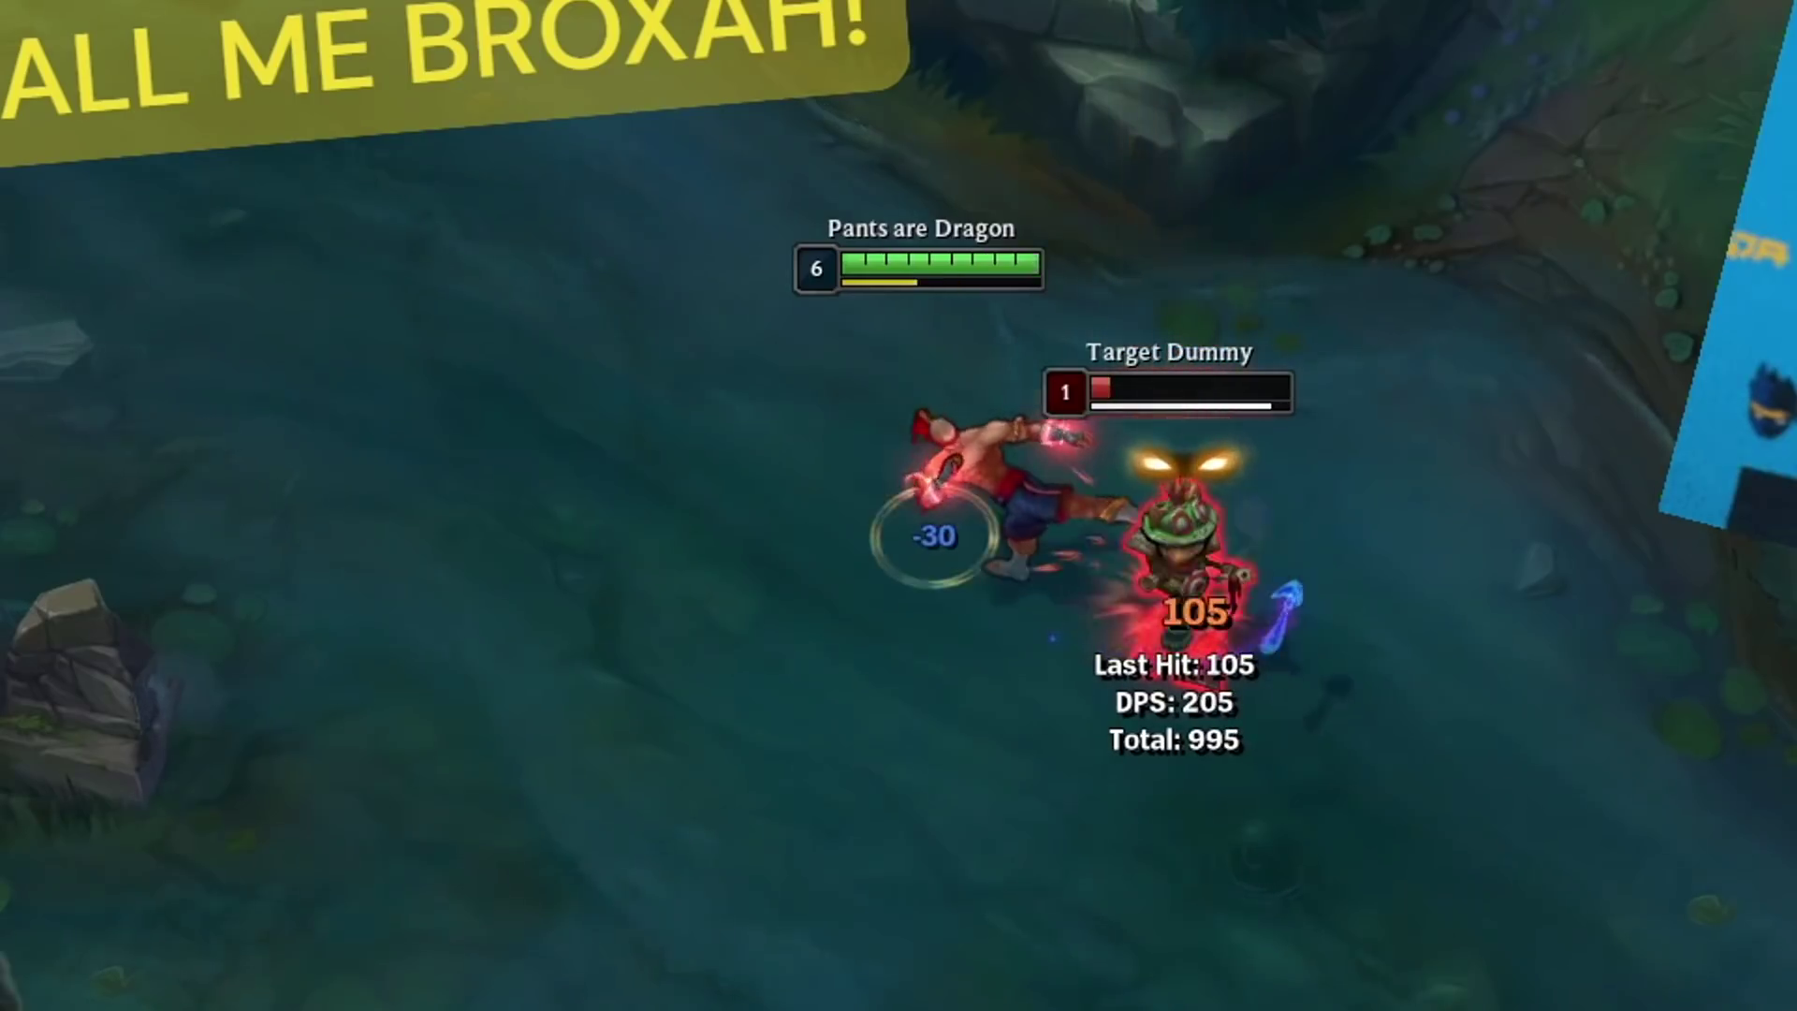
pyautogui.rightClick(577, 725)
pyautogui.hotkey('ctrl', '6')
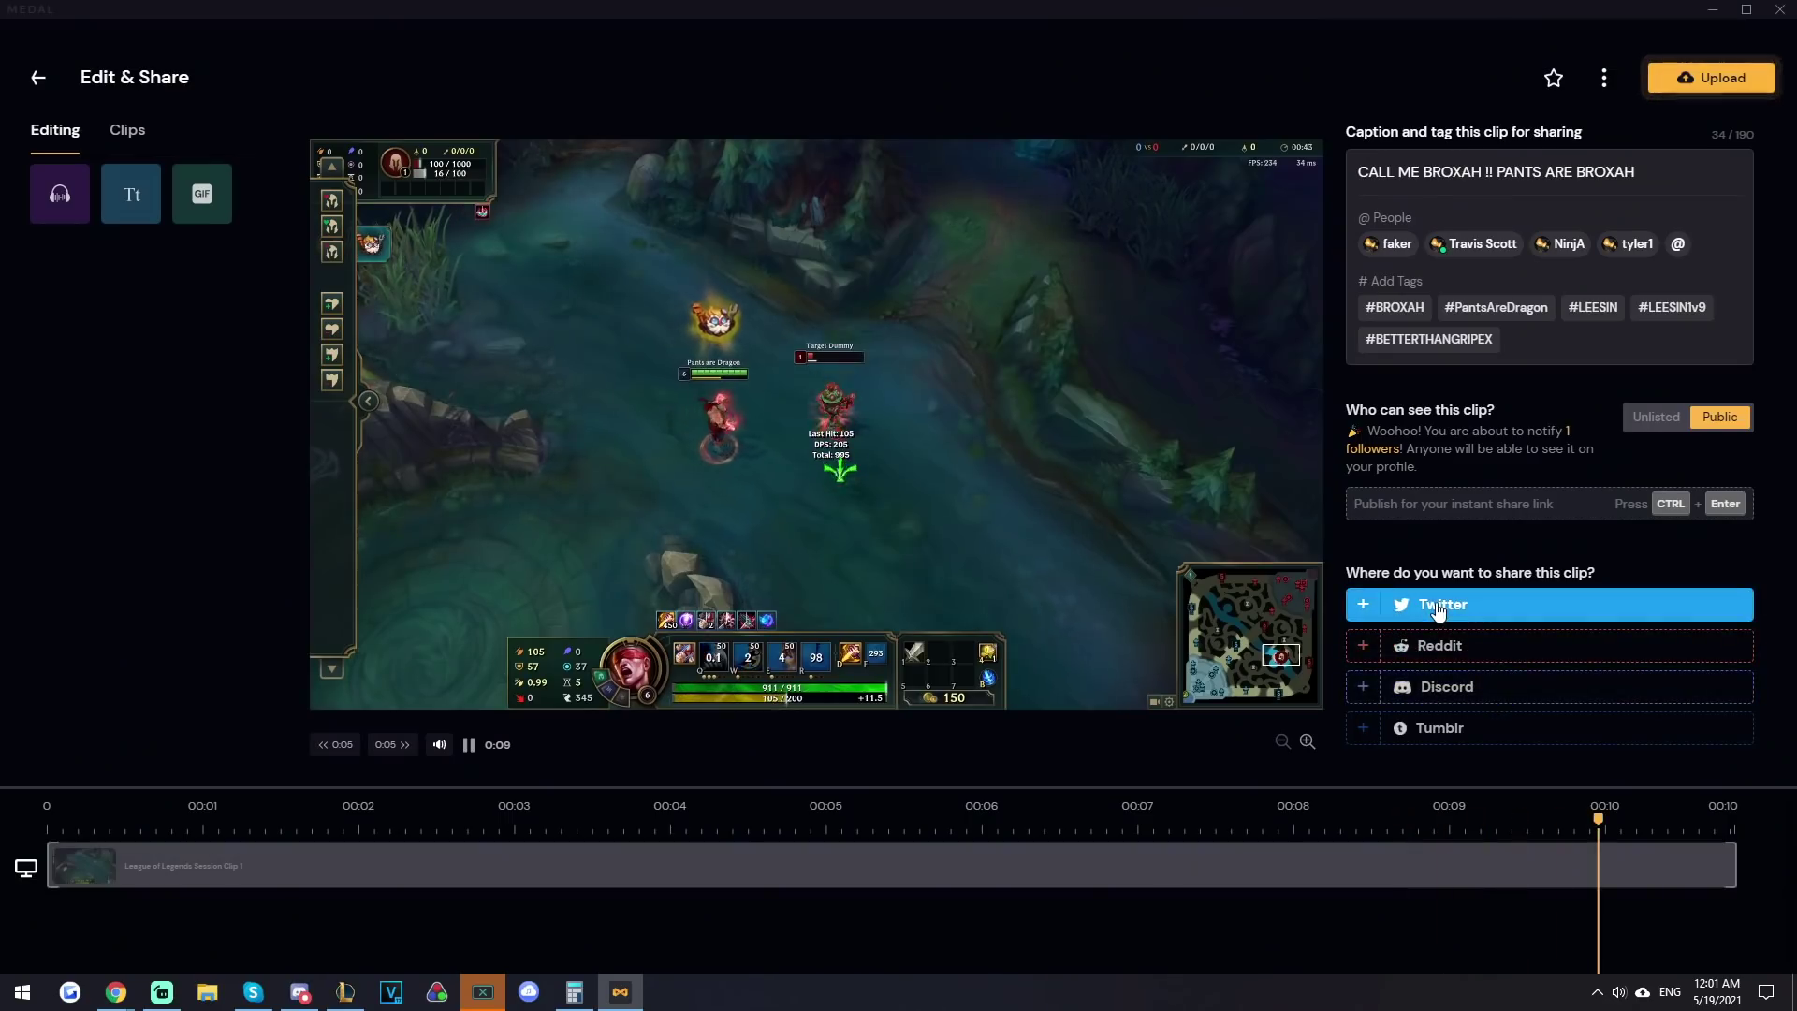
# - Keep Reddit as the only share destination, dropping Twitter, and upload the clip publicly
pyautogui.click(1440, 606)
pyautogui.click(1447, 676)
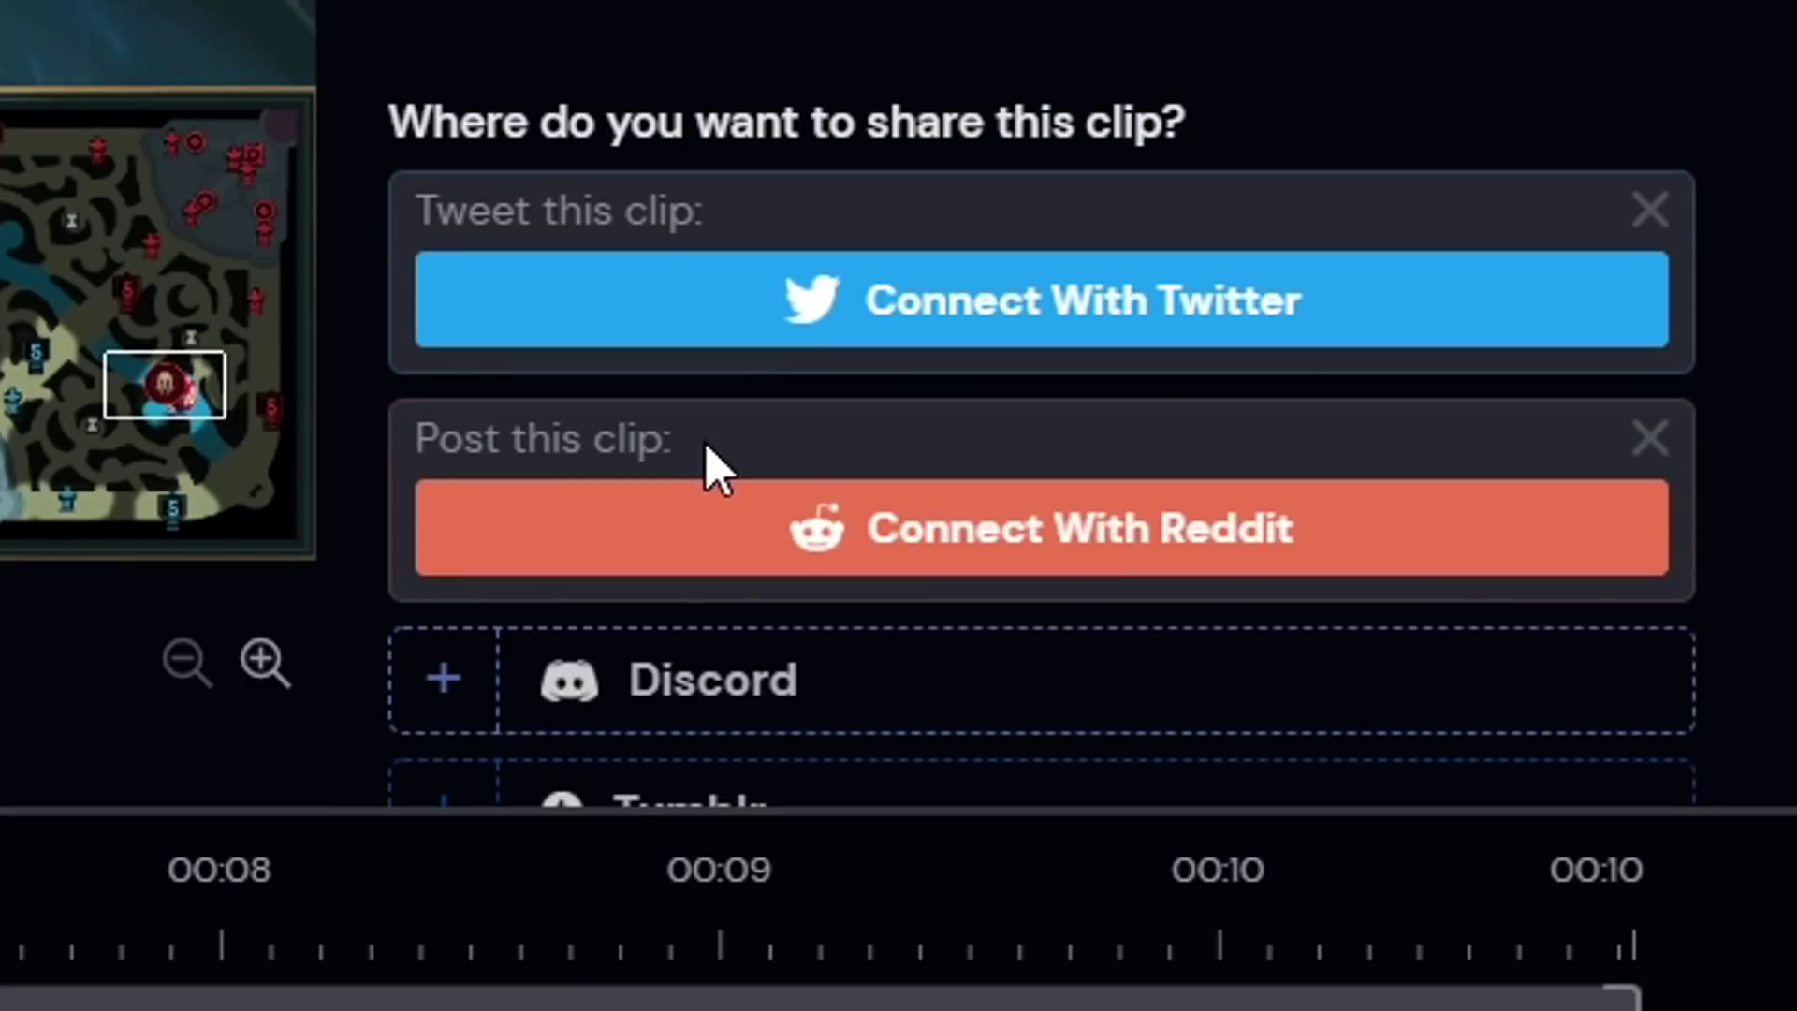
pyautogui.click(1650, 209)
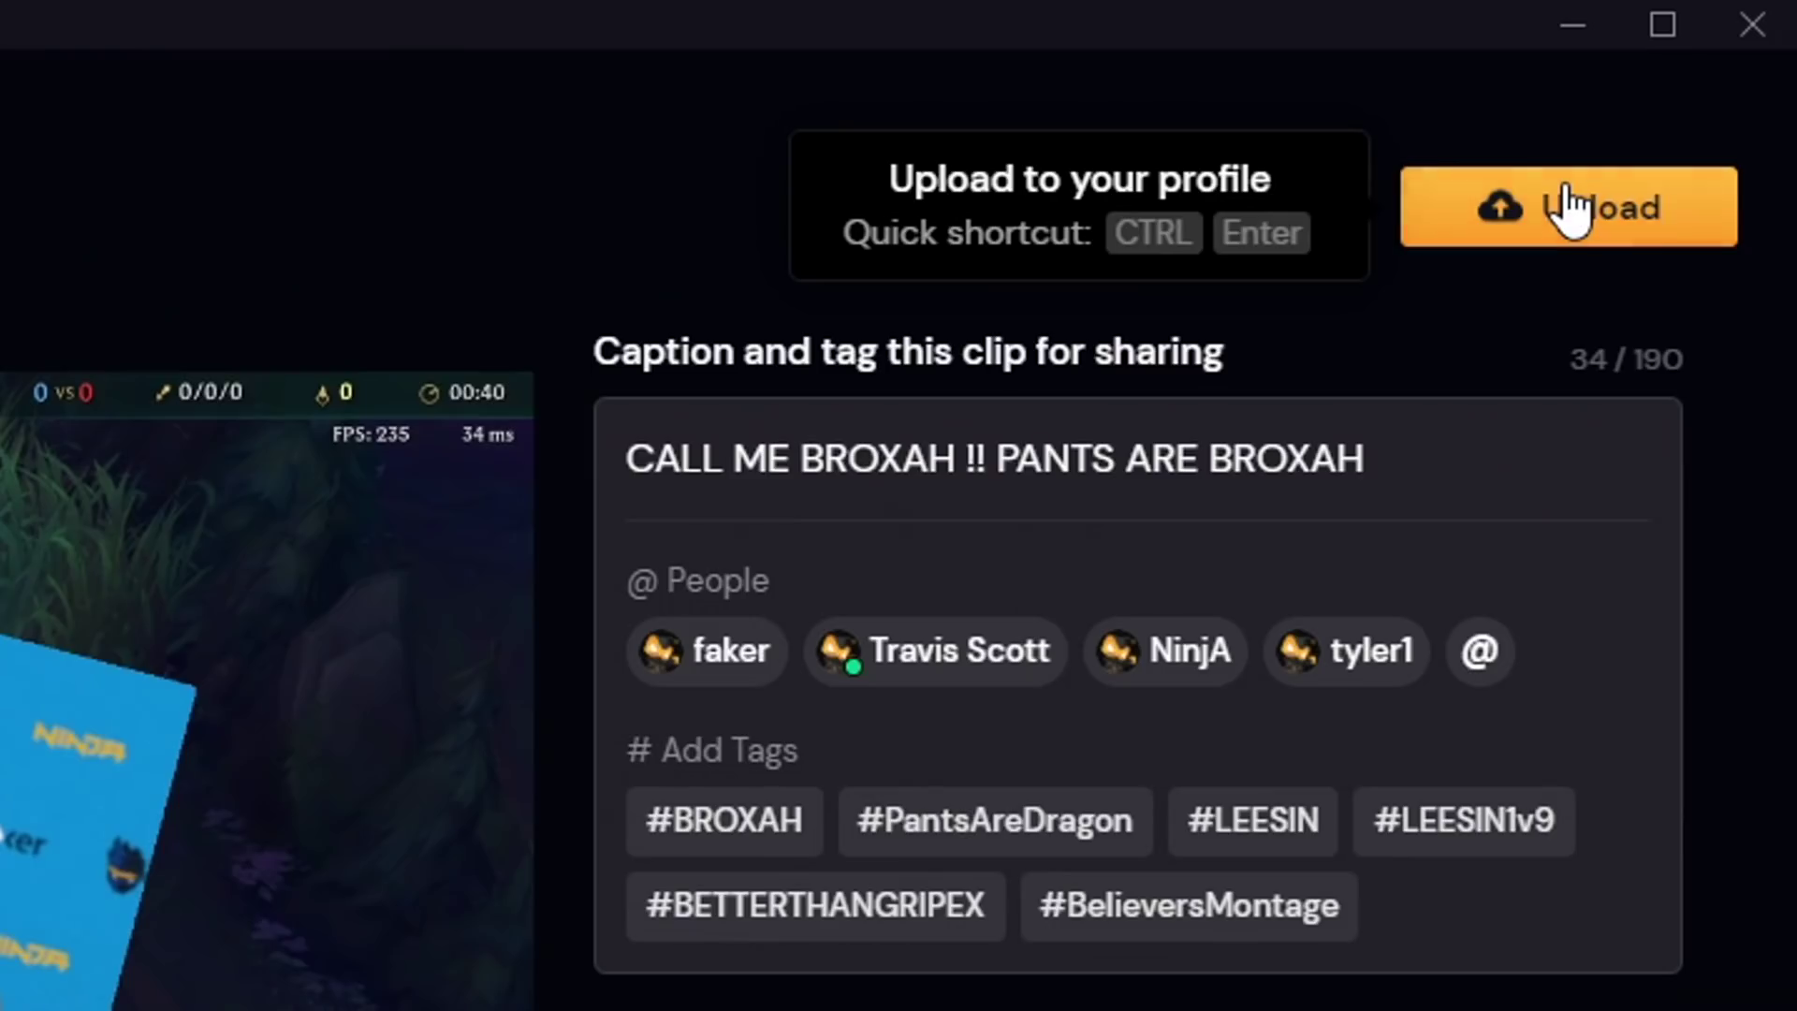
pyautogui.click(1573, 201)
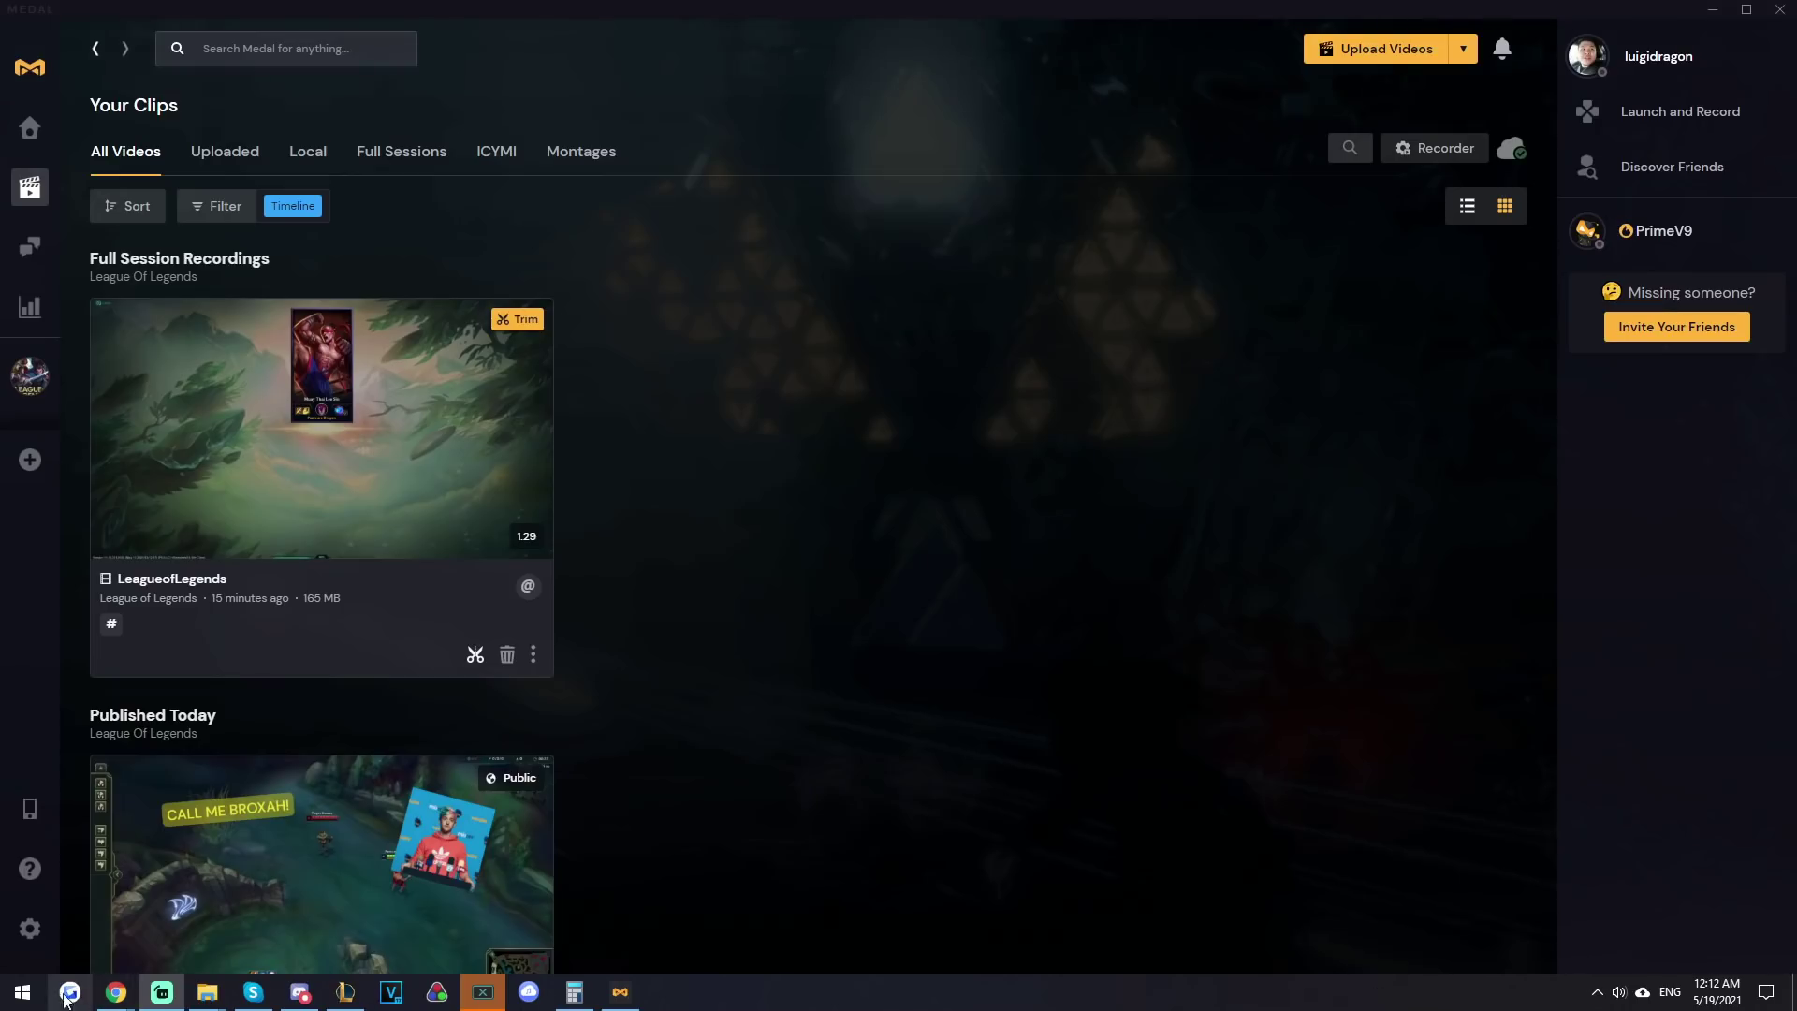
# - Launch VALORANT via a 'valo' Windows search and shoot bots in the Shooting Range
pyautogui.click(19, 993)
pyautogui.write('valo')
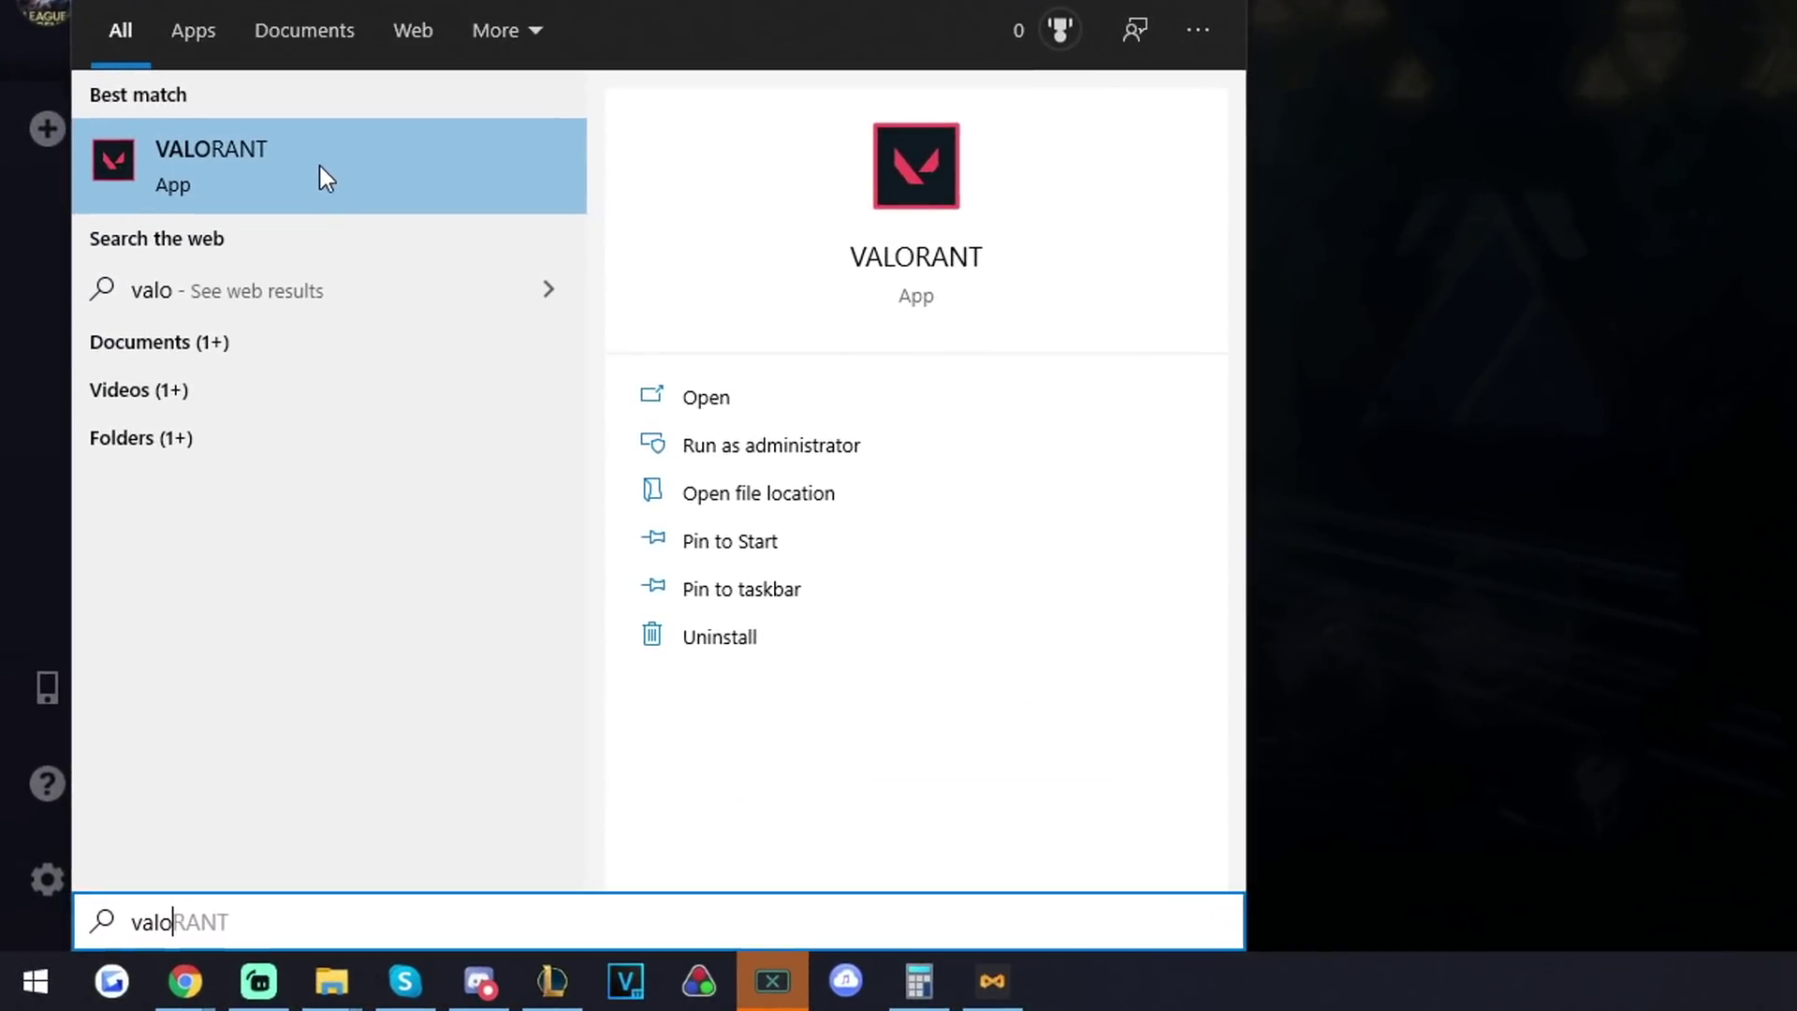
pyautogui.click(200, 487)
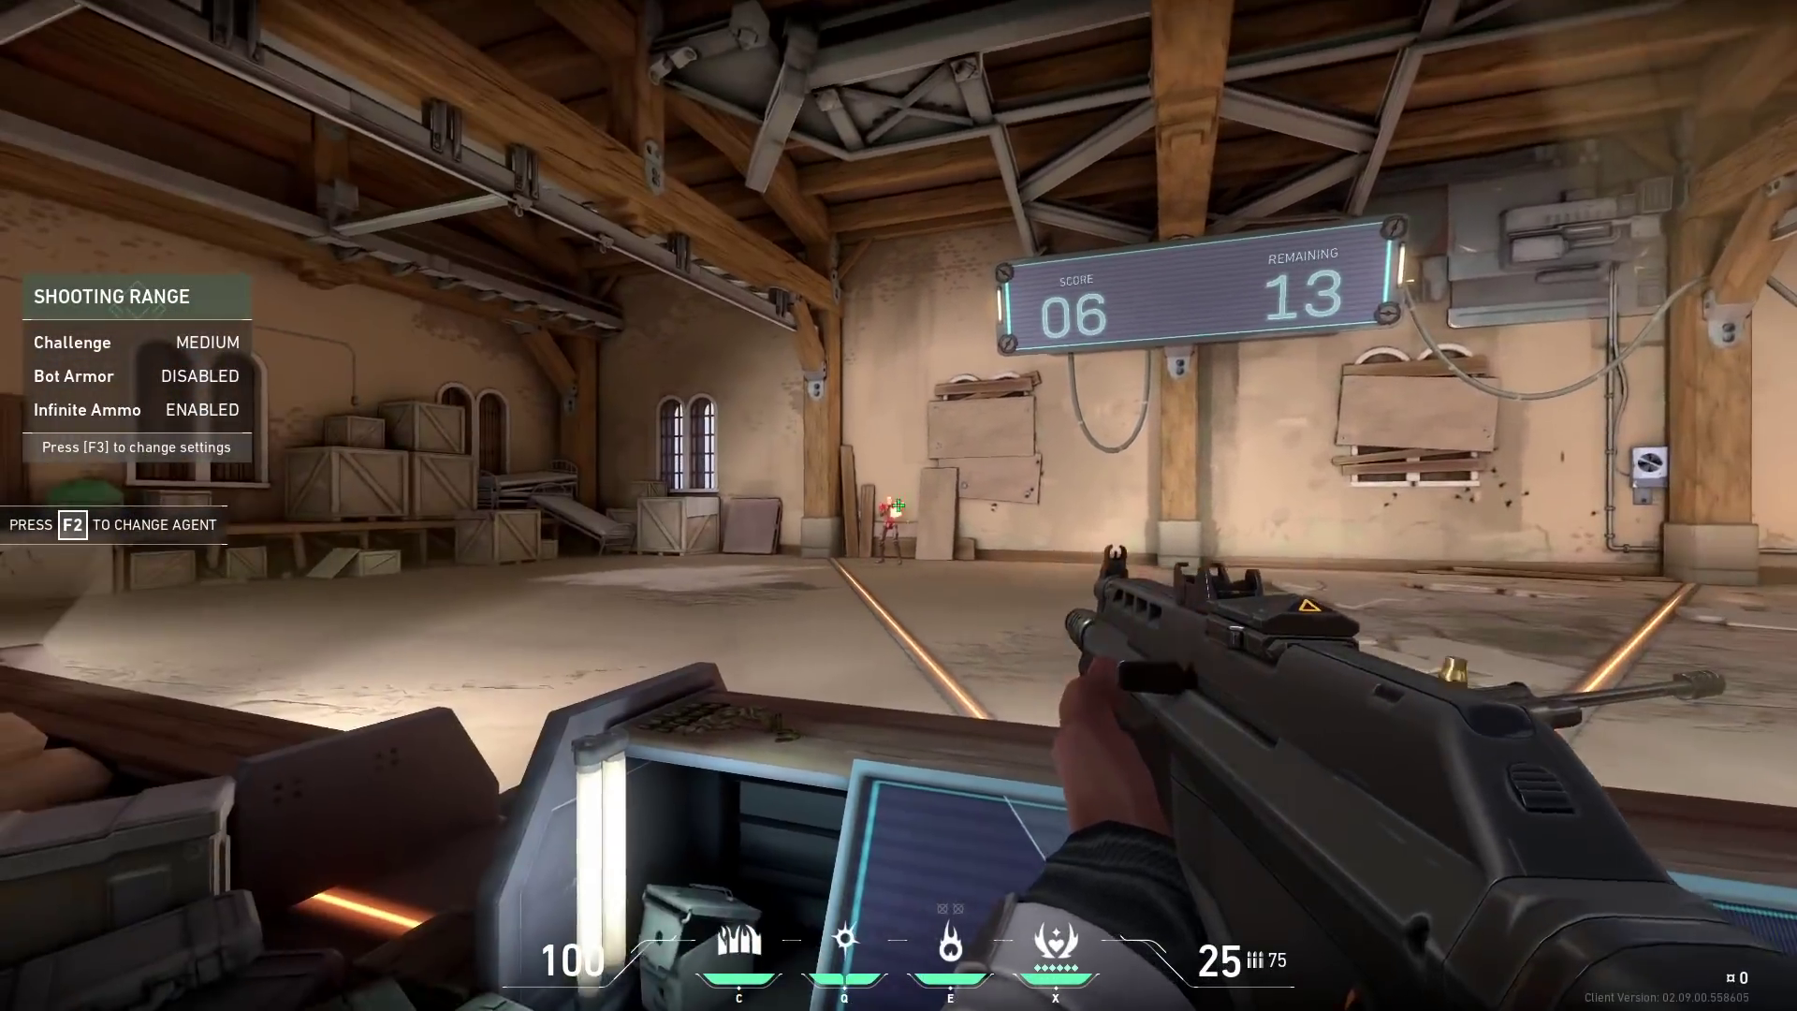
pyautogui.click(899, 505)
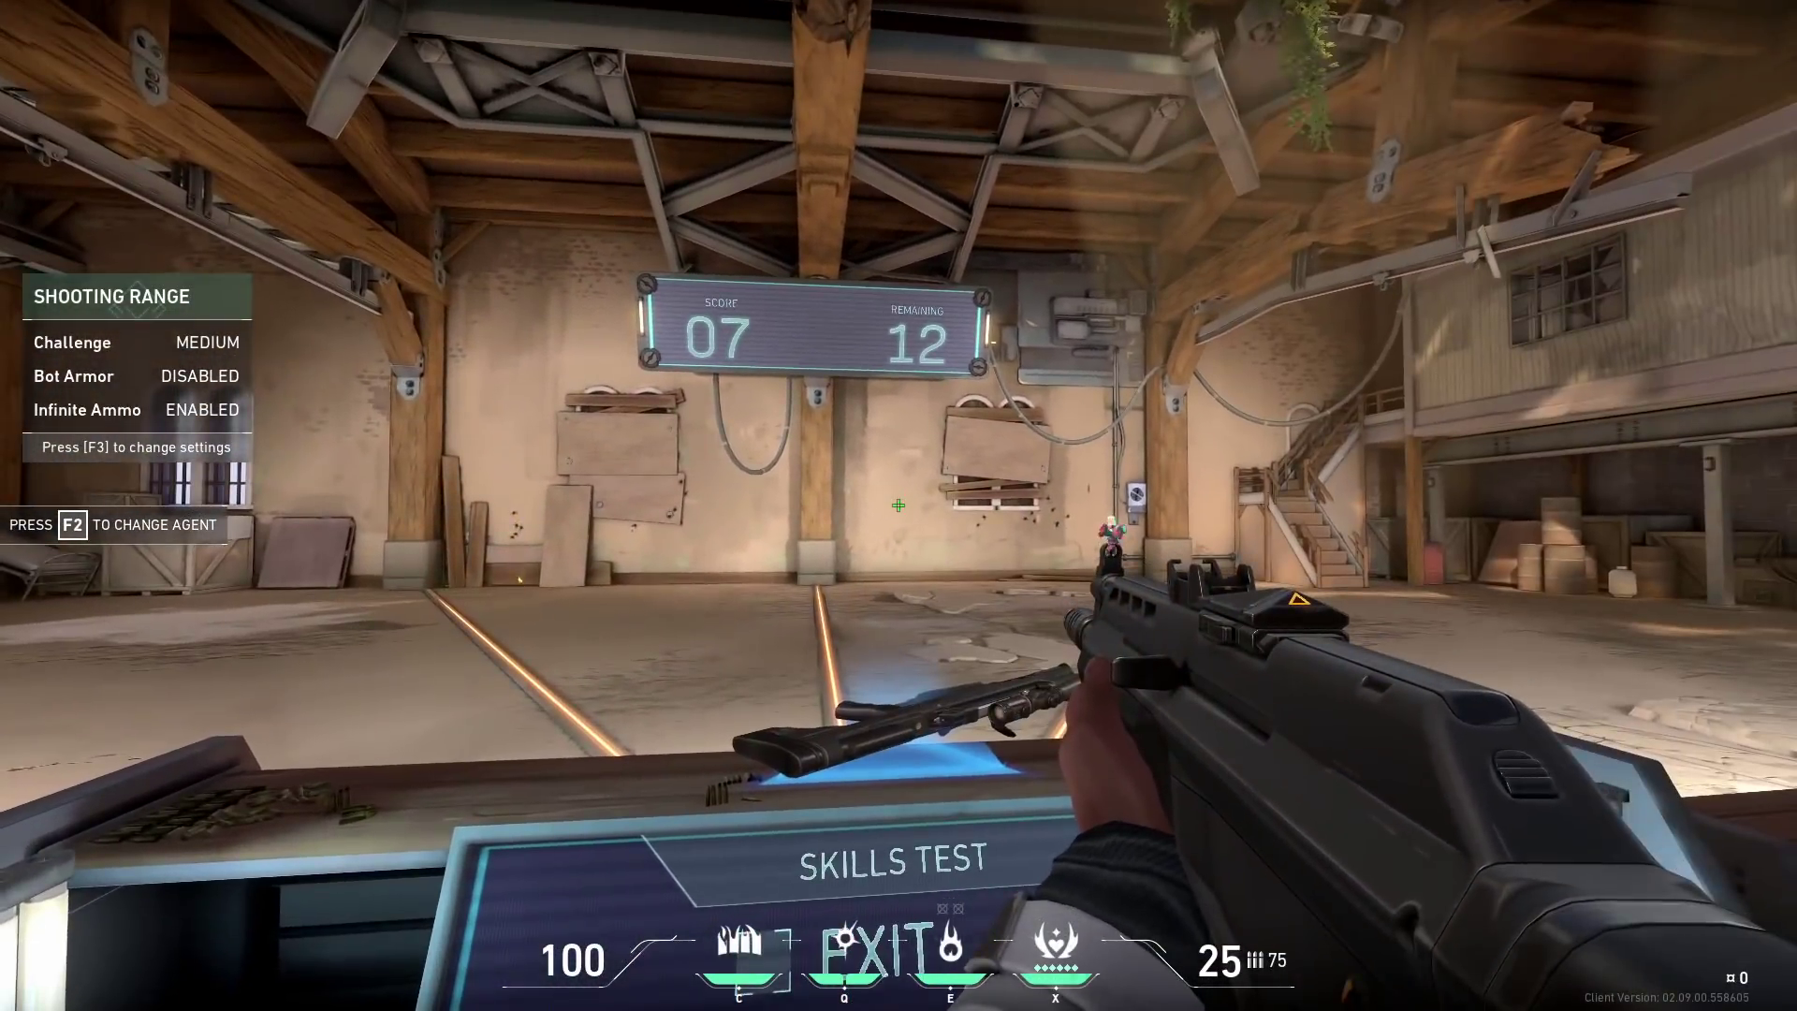
pyautogui.click(898, 505)
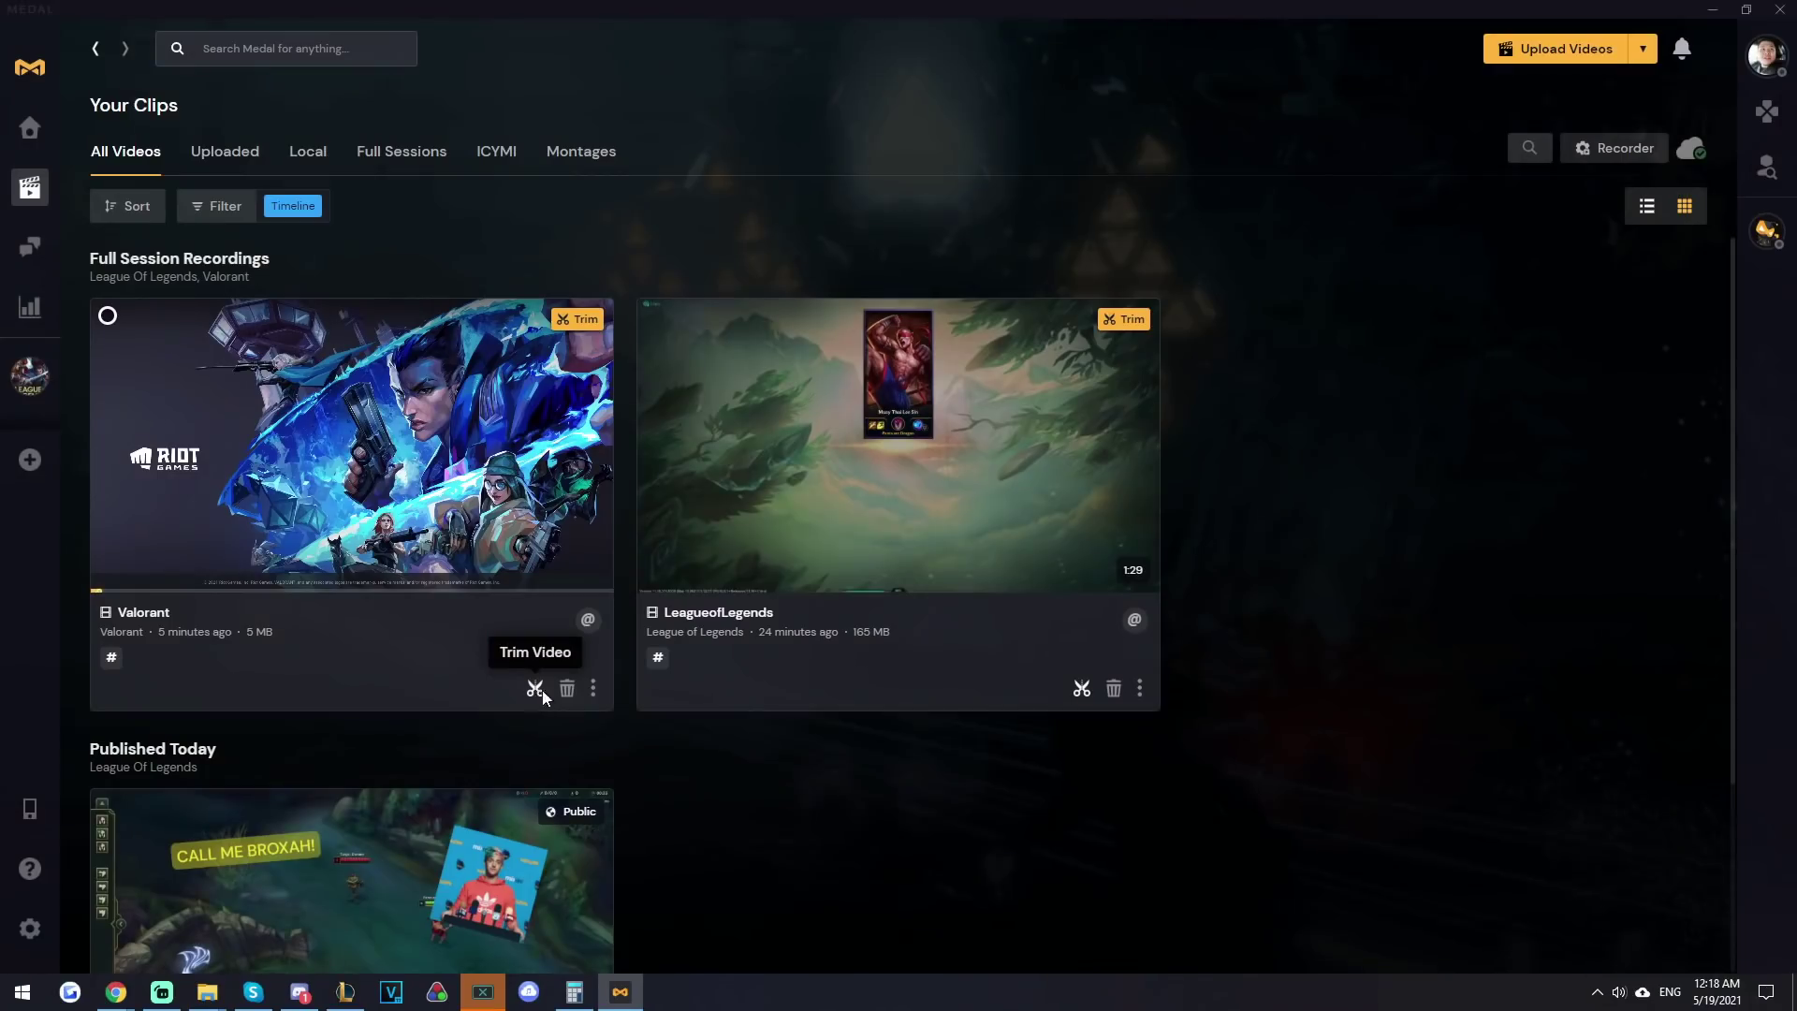
# - Open the Valorant recording for trimming and pause playback around 02:10
pyautogui.click(535, 689)
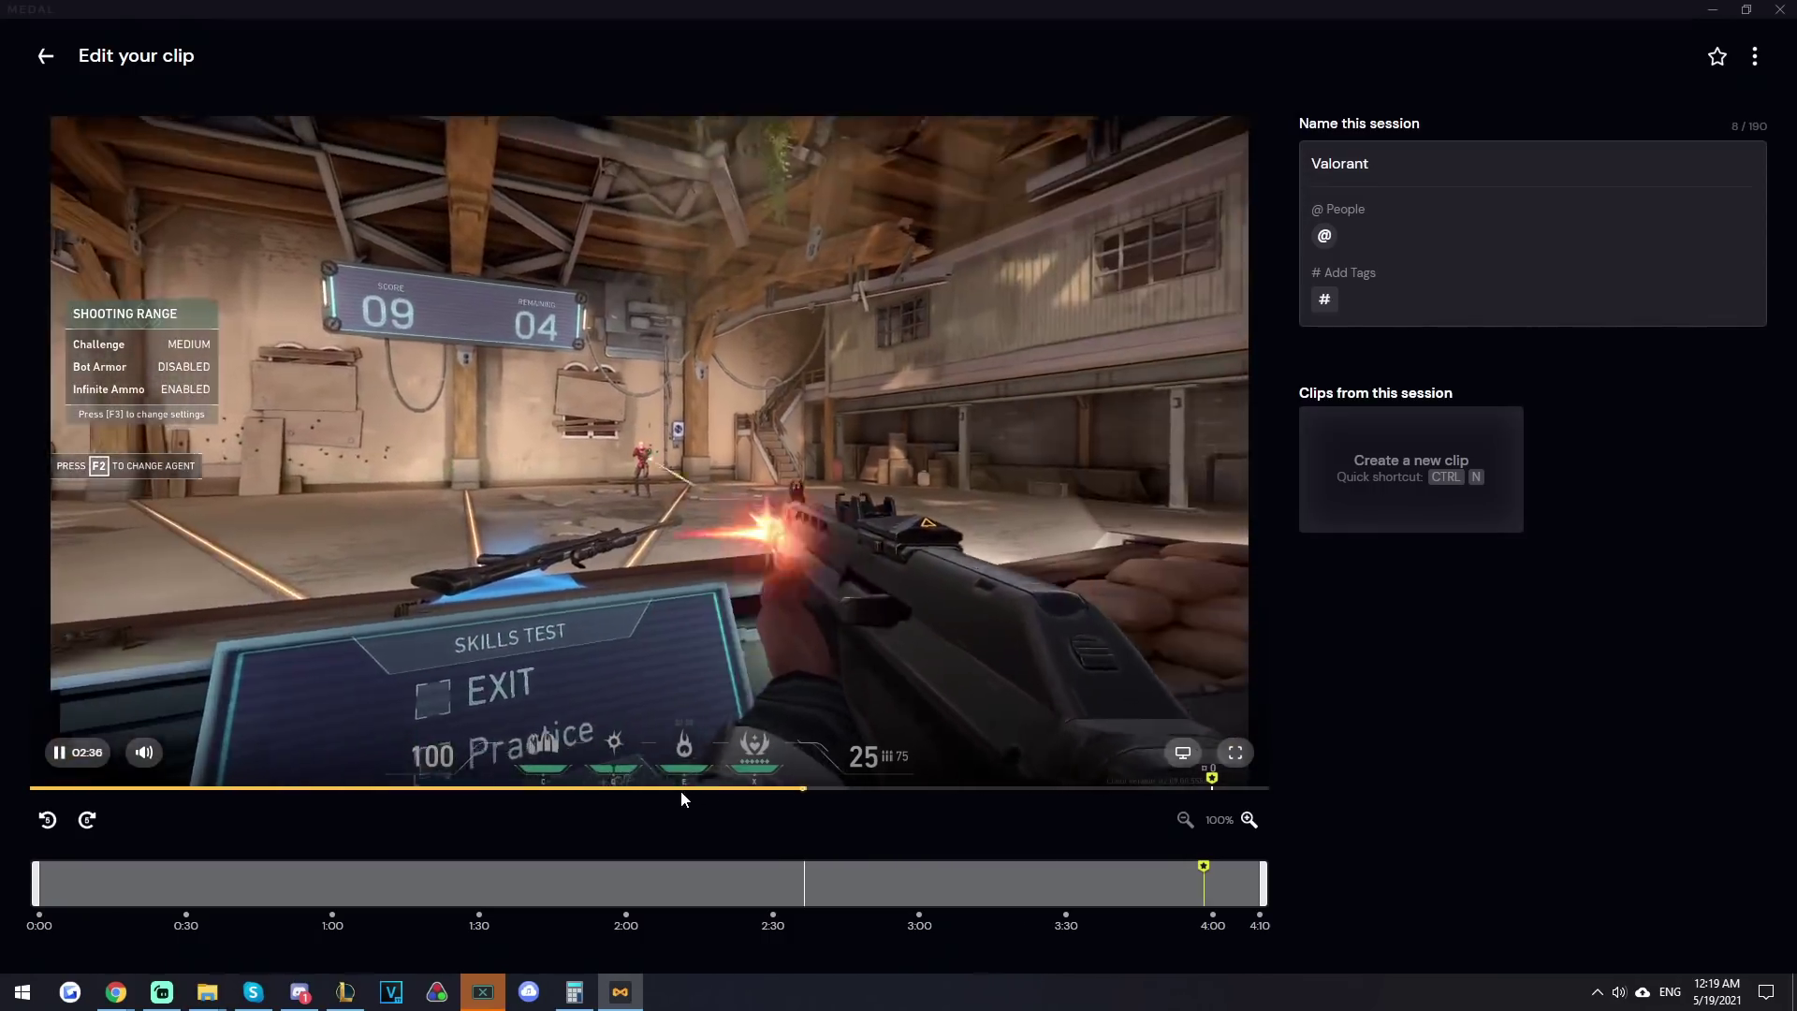
pyautogui.click(711, 788)
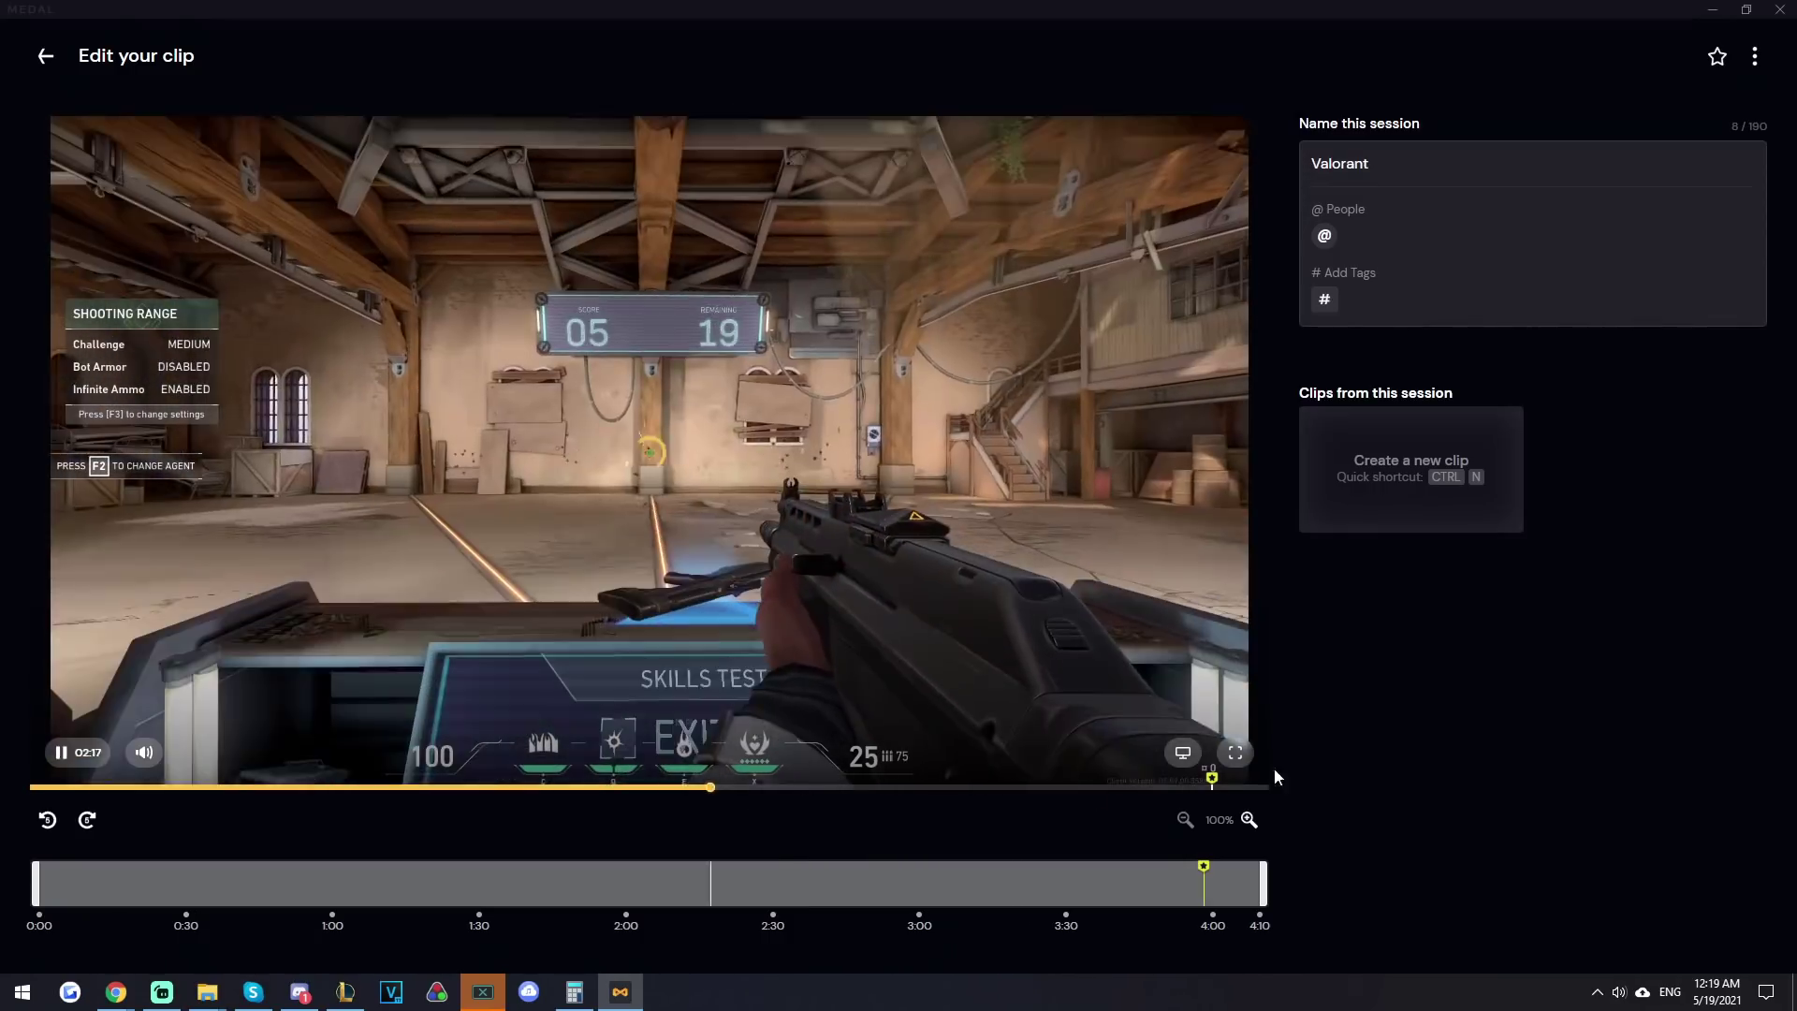
pyautogui.click(1235, 752)
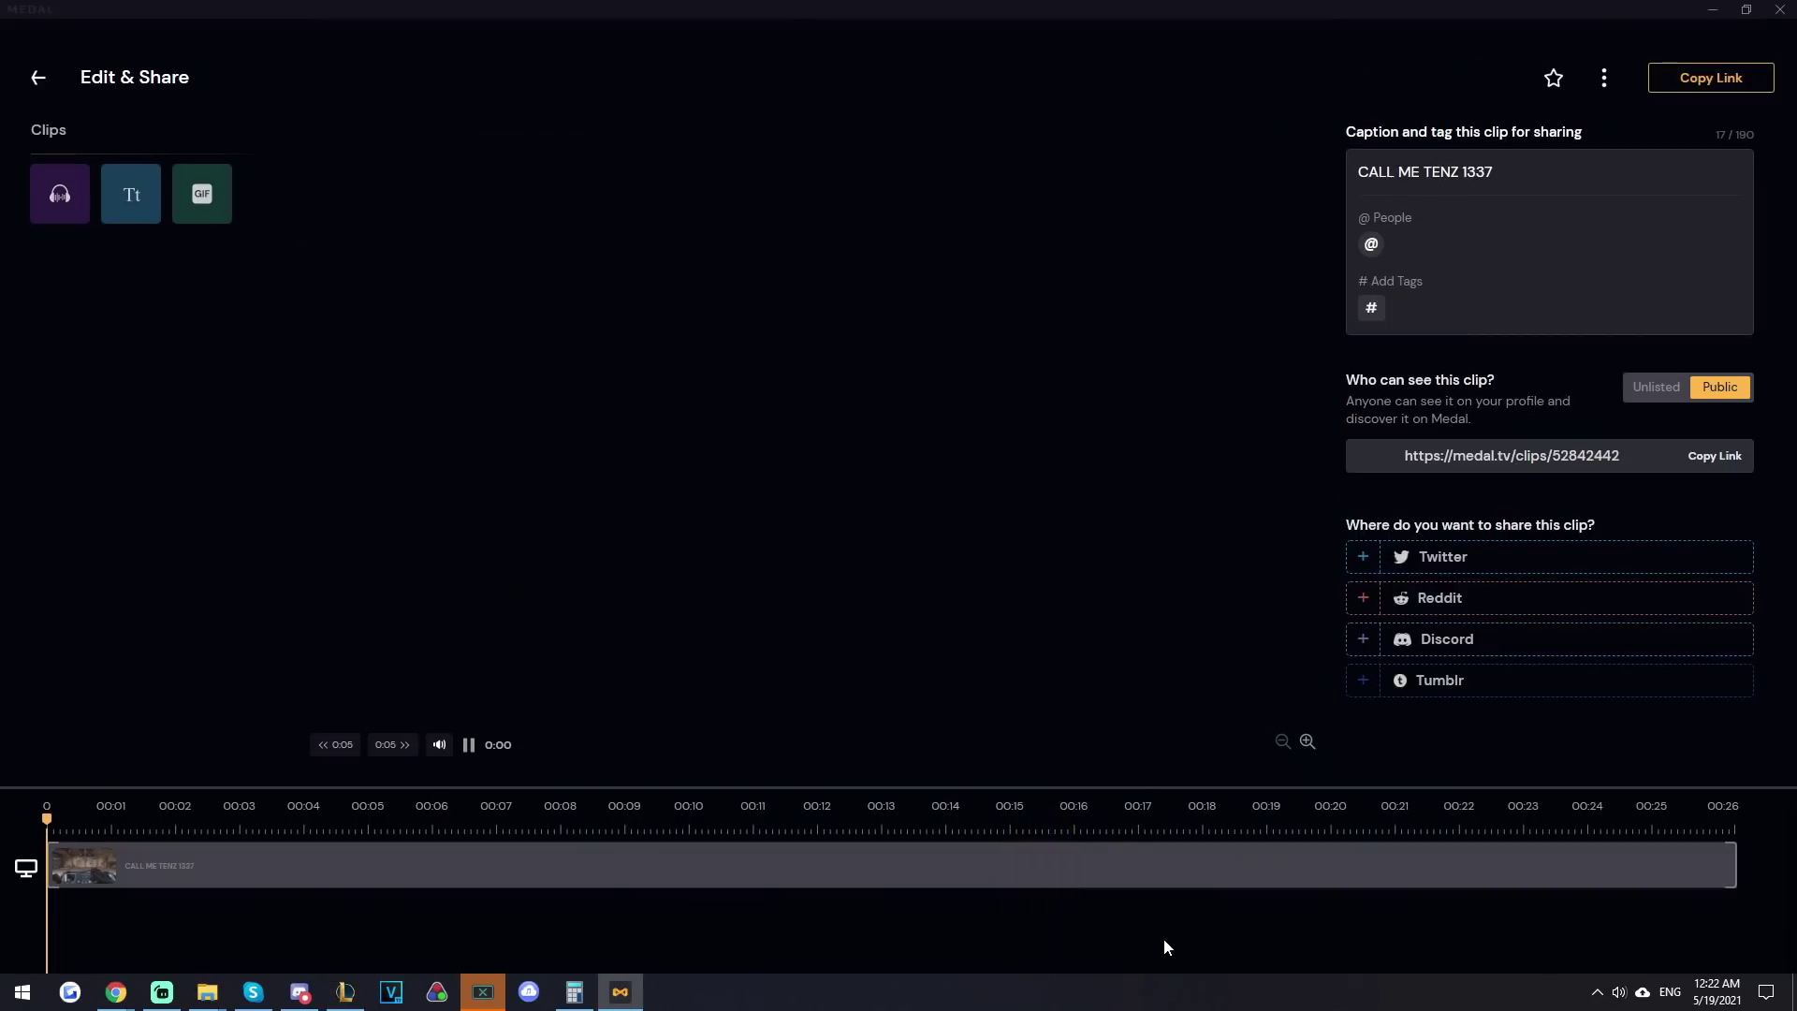
# - Copy the Valorant clip's share link with Copy Link
pyautogui.click(1733, 79)
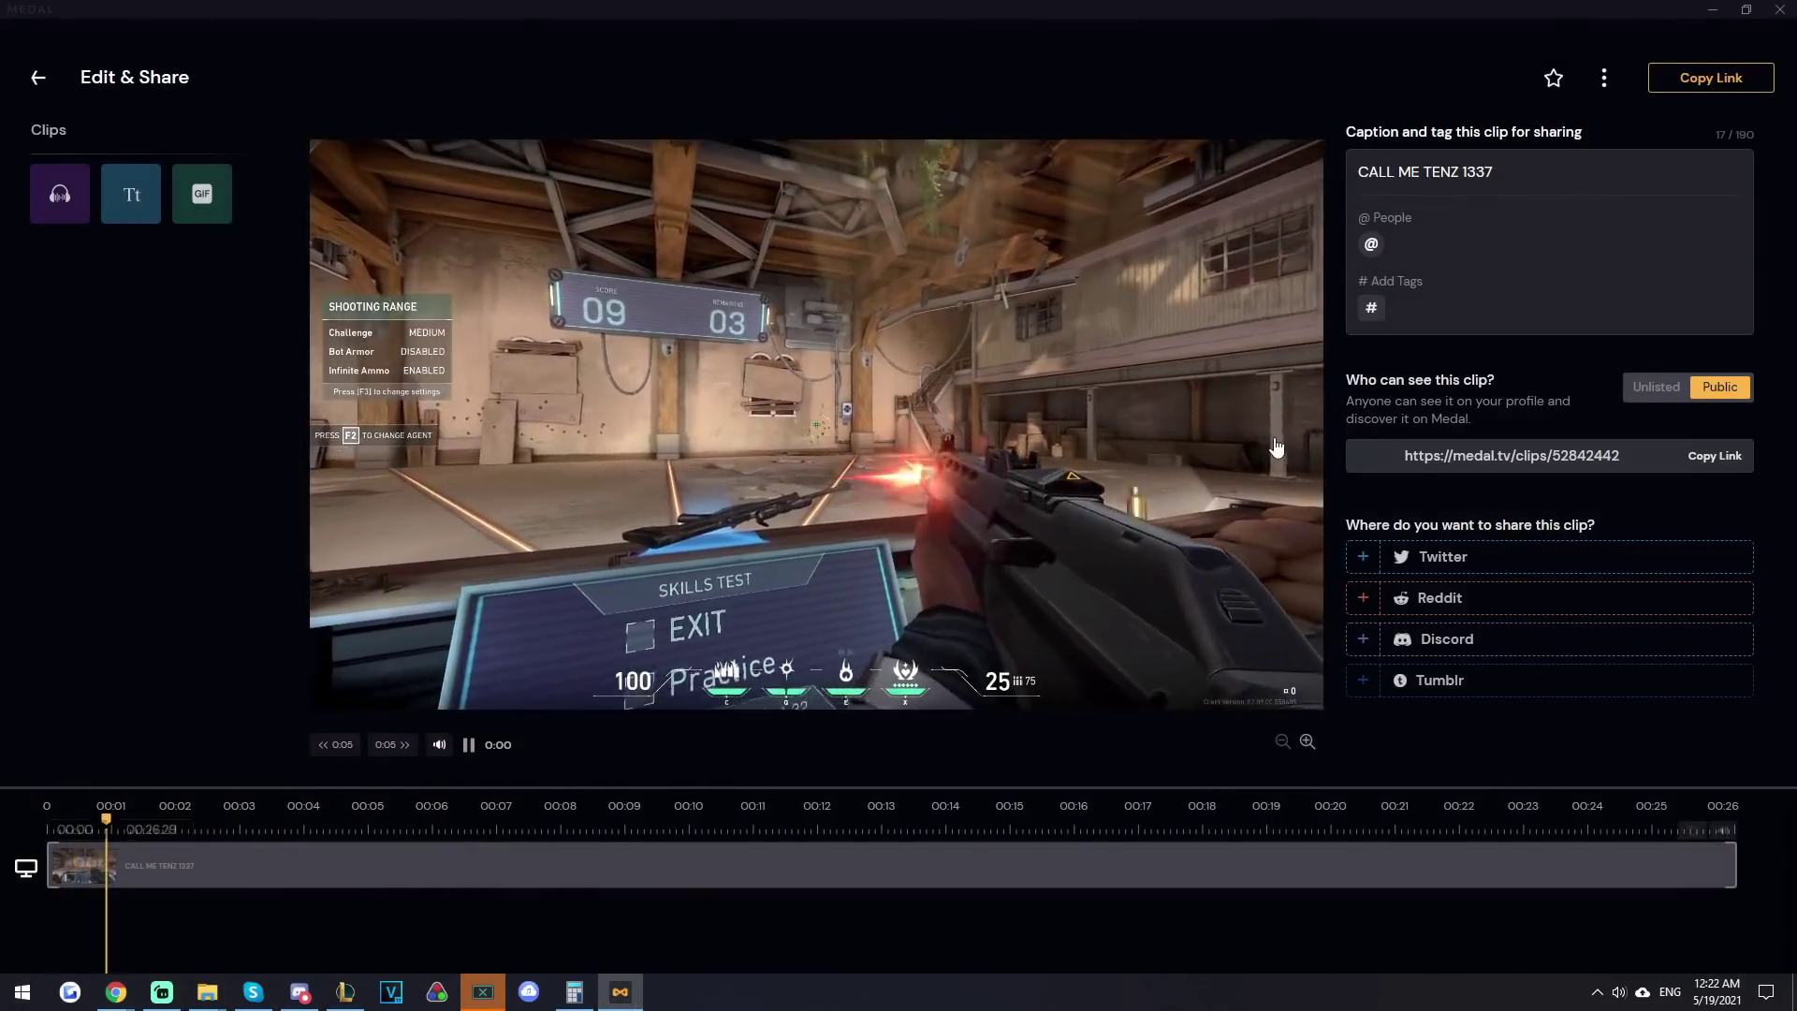
pyautogui.click(1714, 78)
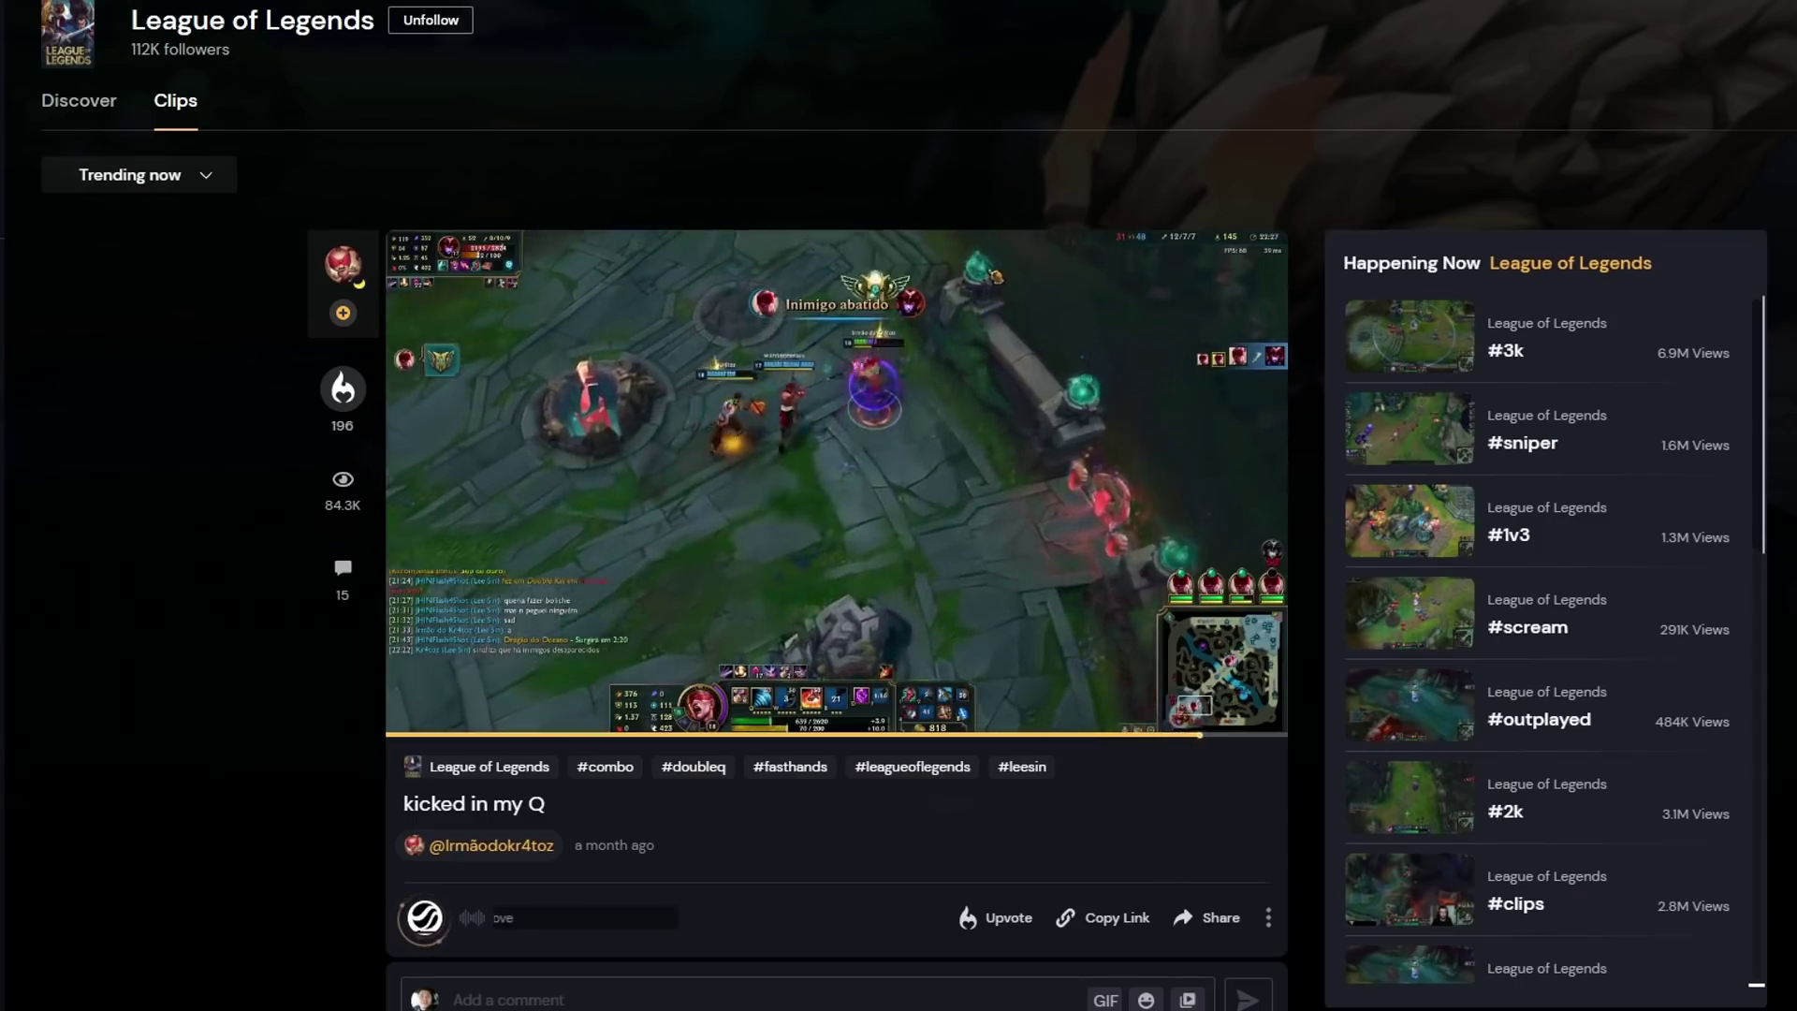
# - Scroll the League of Legends clips feed past the first clip's comments to the next clip
pyautogui.scroll(-10, 116, 857)
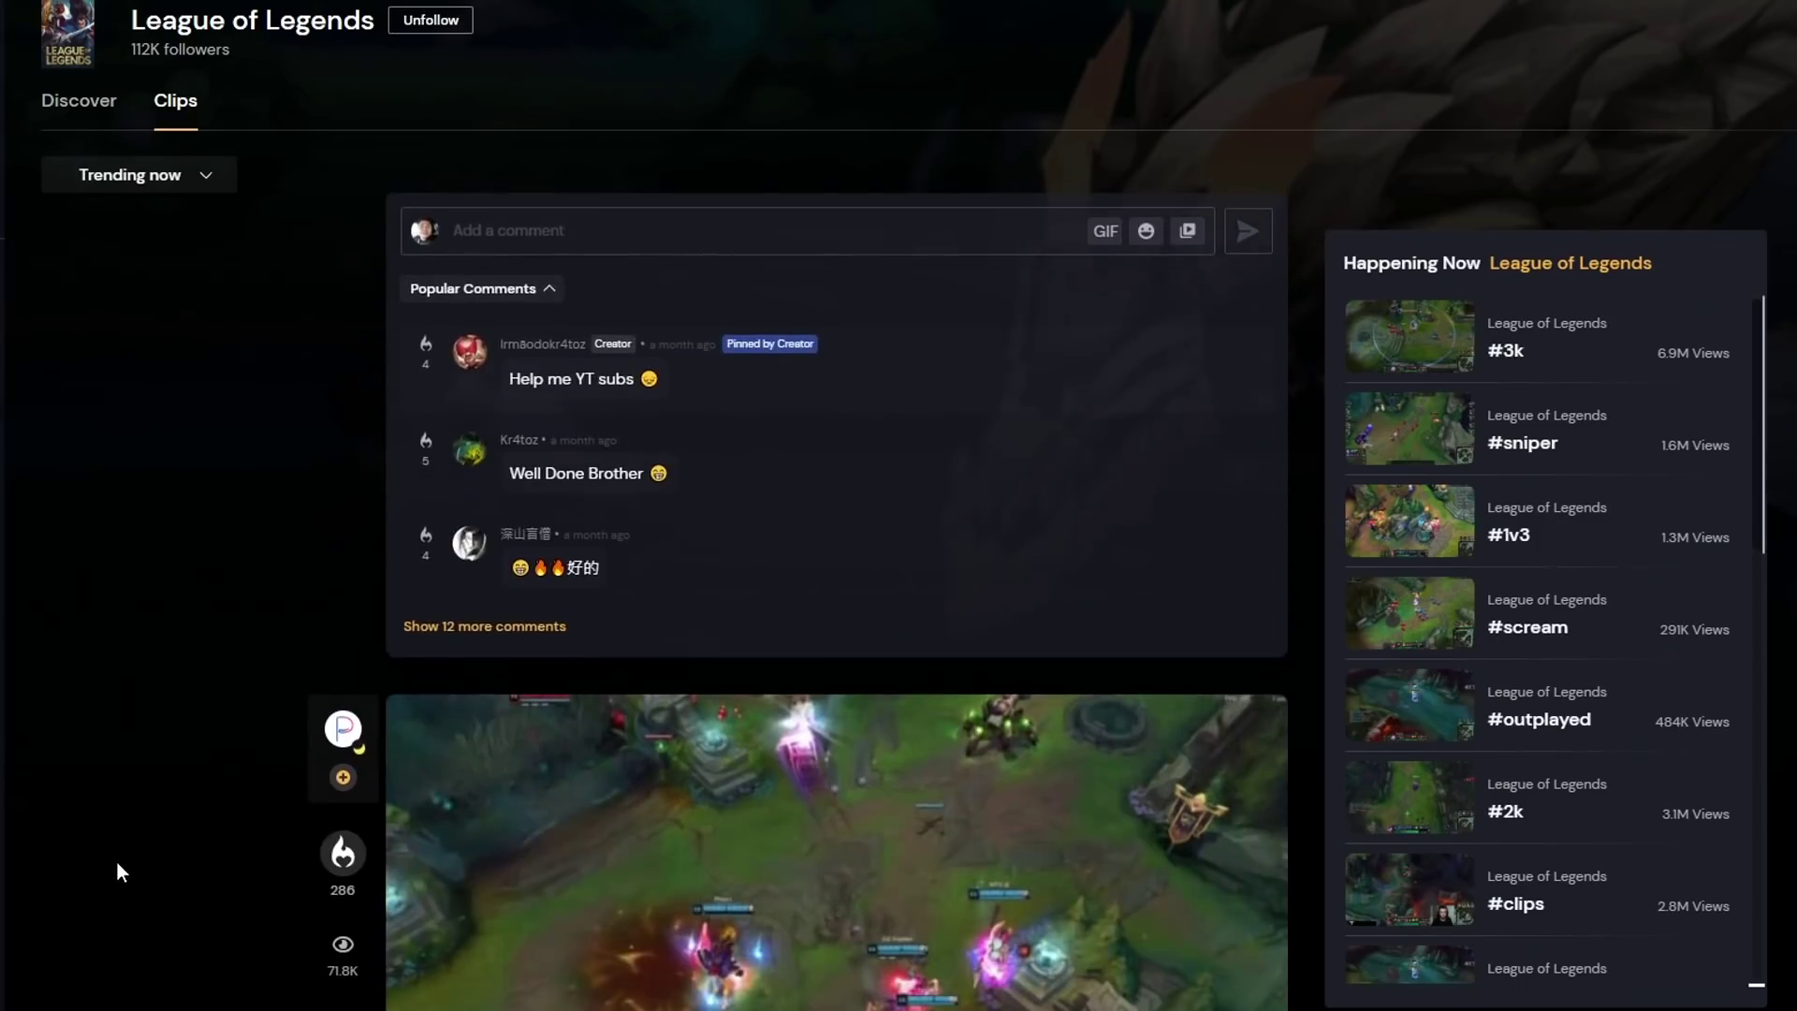